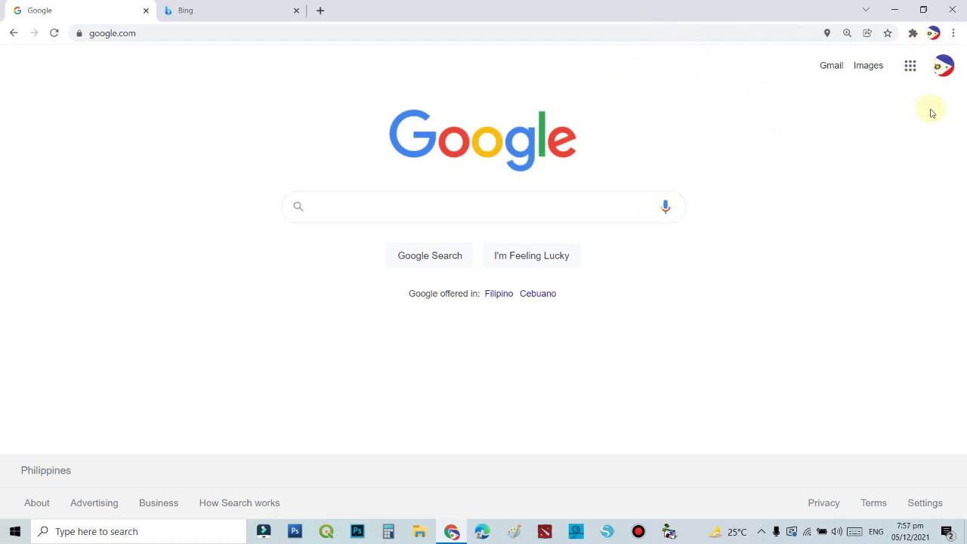
Check the signed-in Google account, then open Google Forms from the Google apps panel.
{"action": "left_click", "coordinate": [942, 66]}
{"action": "left_click", "coordinate": [660, 101]}
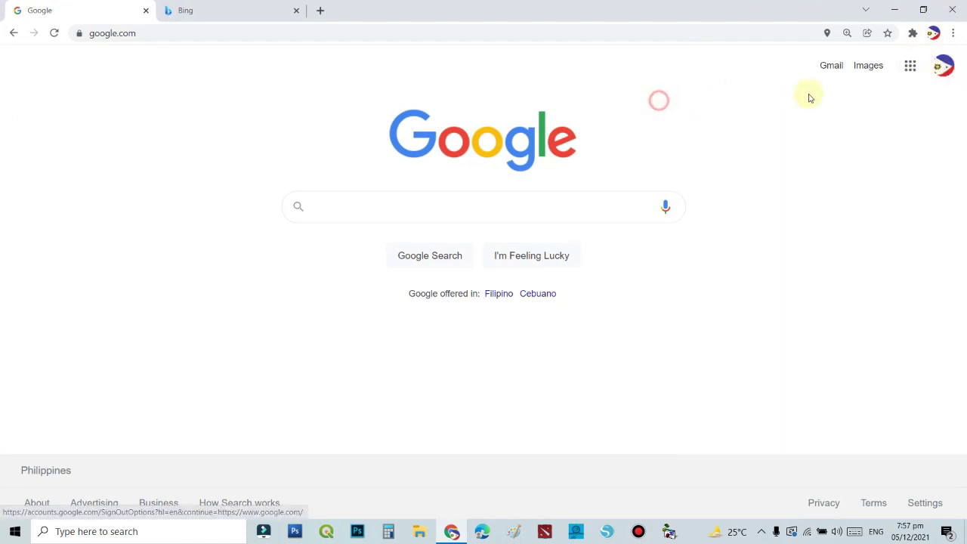
{"action": "left_click", "coordinate": [909, 68]}
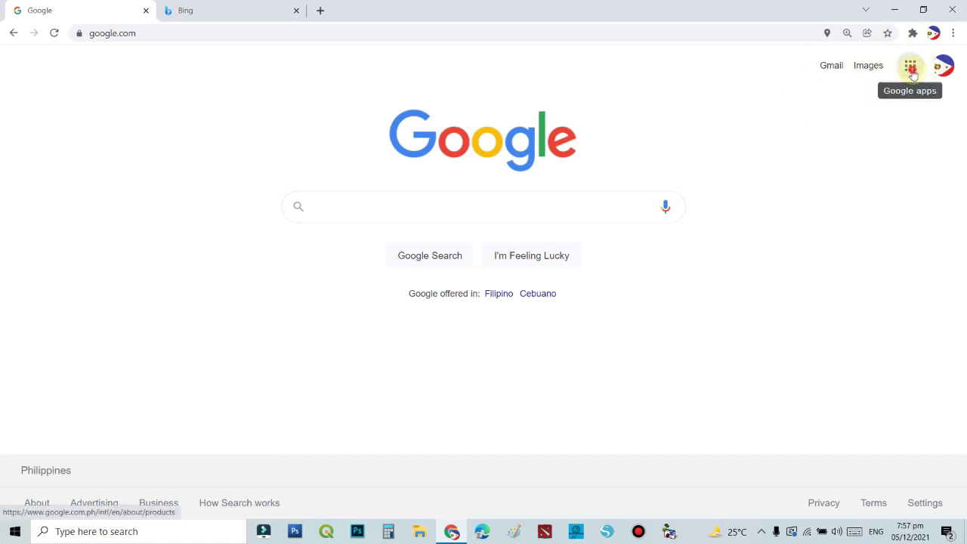
{"action": "left_click", "coordinate": [911, 69]}
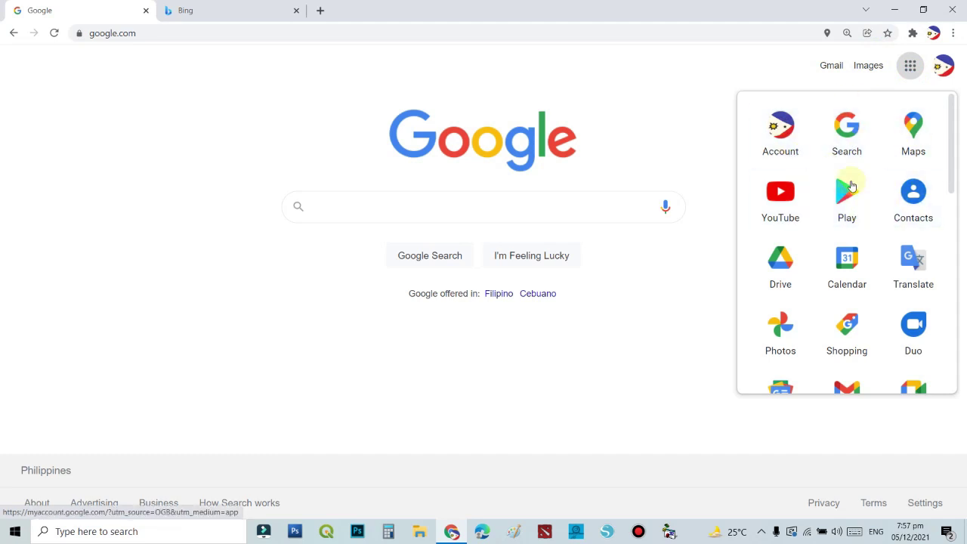
{"action": "scroll", "coordinate": [863, 285], "scroll_direction": "down", "scroll_amount": 2}
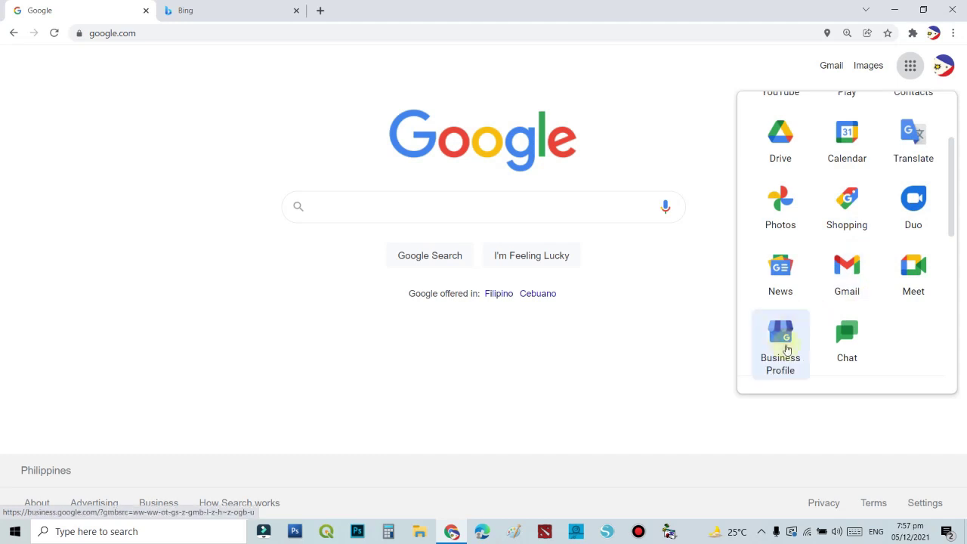
{"action": "scroll", "coordinate": [848, 296], "scroll_direction": "down", "scroll_amount": 2}
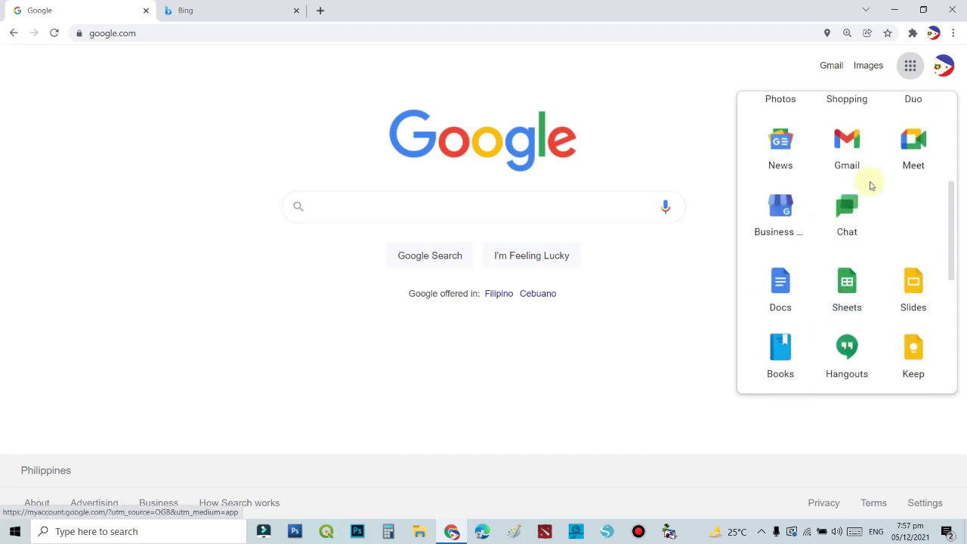
{"action": "scroll", "coordinate": [908, 317], "scroll_direction": "down", "scroll_amount": 5}
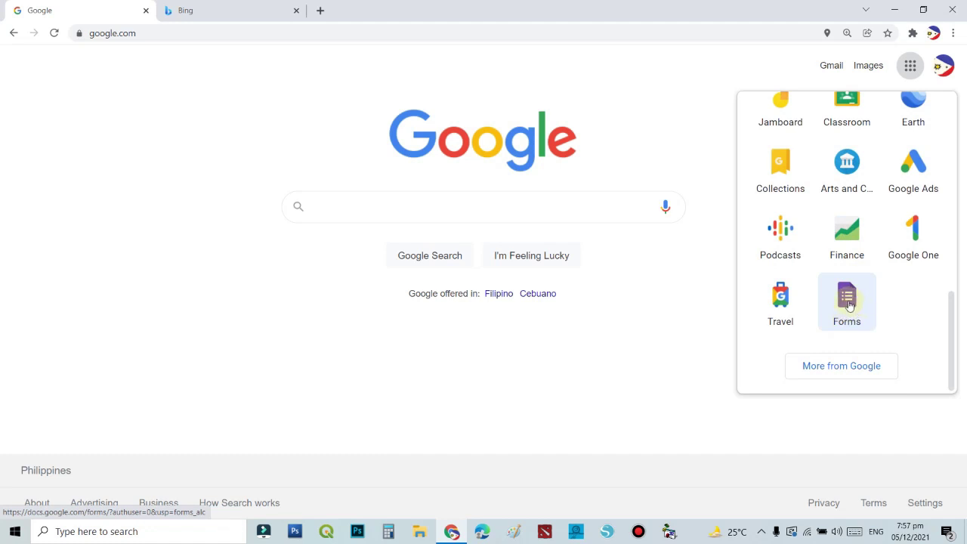
{"action": "left_click", "coordinate": [849, 304]}
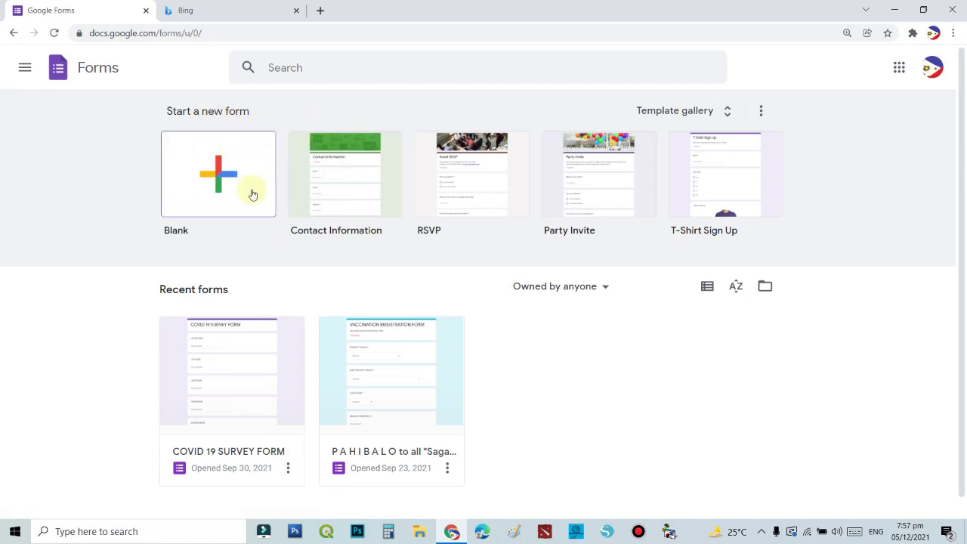
Create a blank form titled 'Attendance Sheet on Golder Anniversary Meeting'.
{"action": "left_click", "coordinate": [215, 203]}
{"action": "left_click", "coordinate": [223, 189]}
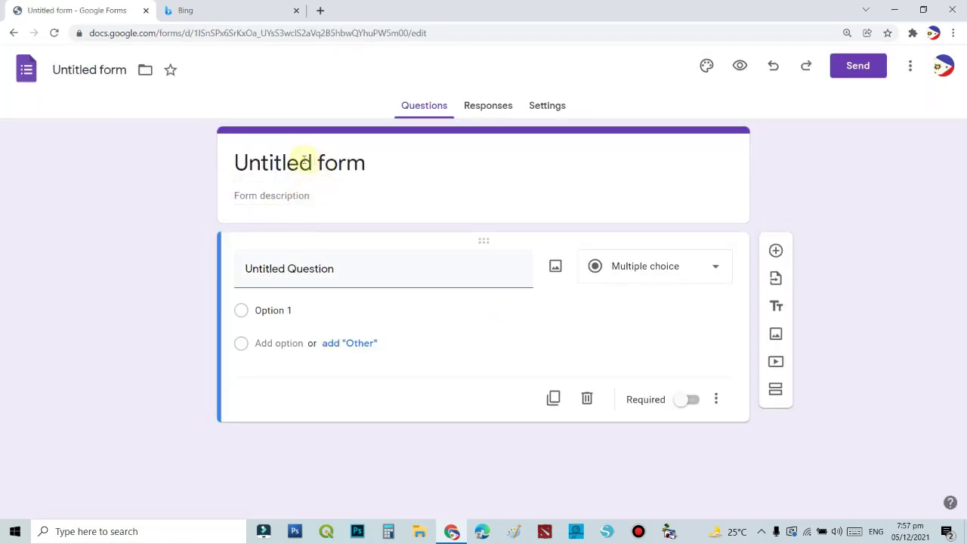
{"action": "left_click", "coordinate": [367, 160]}
{"action": "key", "text": "BackSpace"}
{"action": "key", "text": "BackSpace"}
{"action": "key", "text": "BackSpace"}
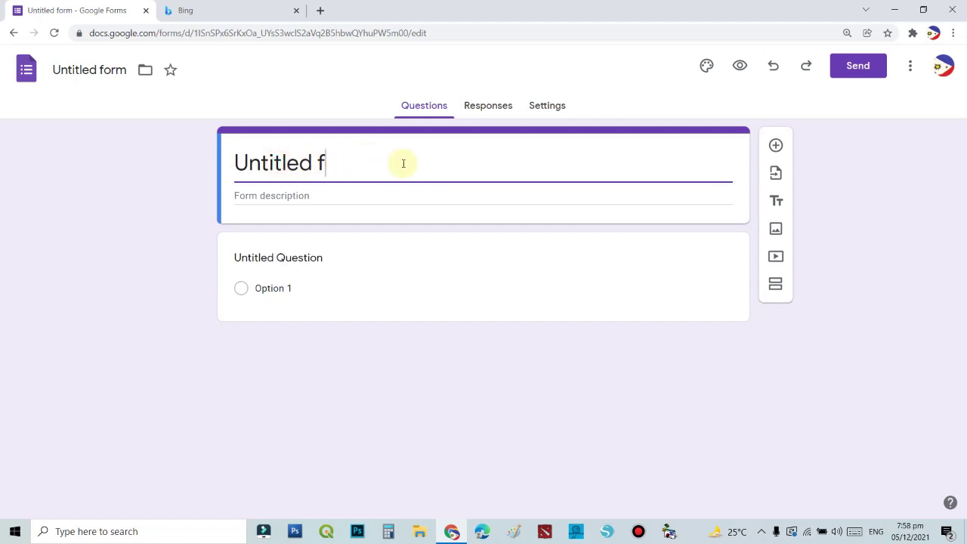
{"action": "key", "text": "BackSpace"}
{"action": "key", "text": "BackSpace"}
{"action": "key", "text": "BackSpace"}
{"action": "key", "text": "BackSpace"}
{"action": "key", "text": "BackSpace"}
{"action": "key", "text": "BackSpace"}
{"action": "key", "text": "BackSpace"}
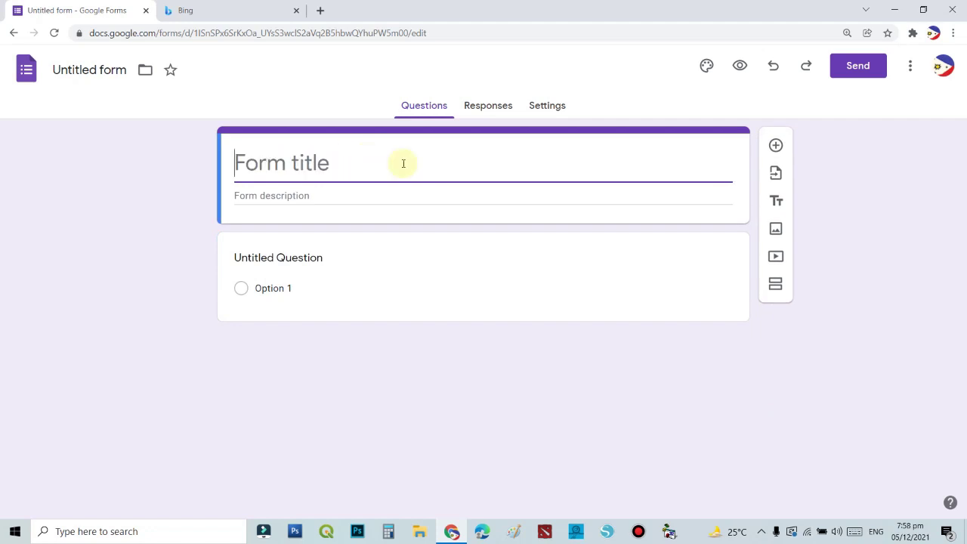
{"action": "type", "text": "A"}
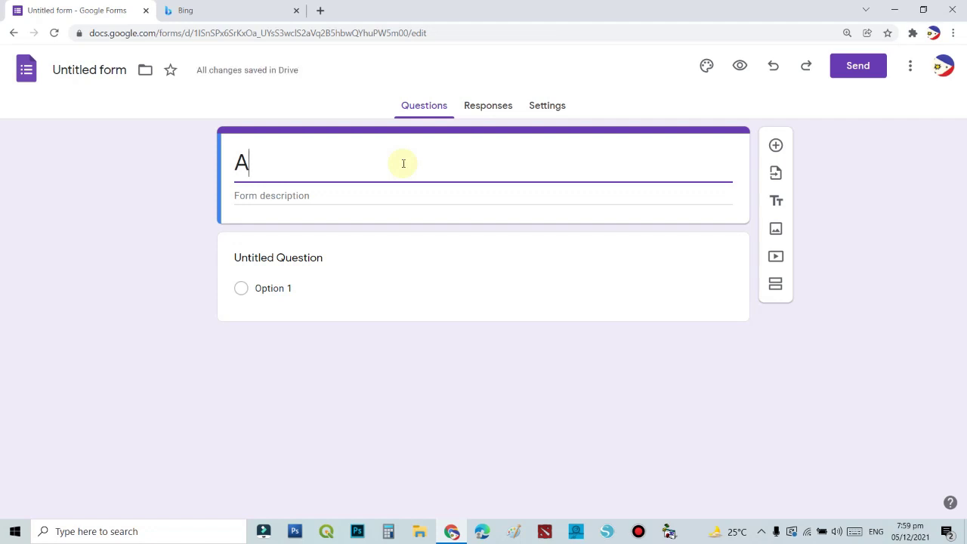
{"action": "type", "text": "T"}
{"action": "key", "text": "BackSpace"}
{"action": "type", "text": "ttenda"}
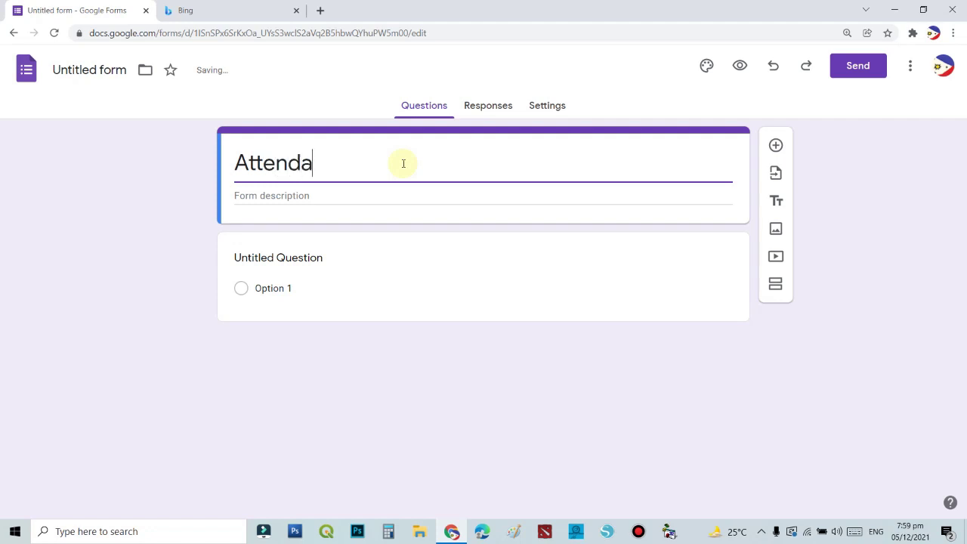
{"action": "type", "text": "nce Sheet on"}
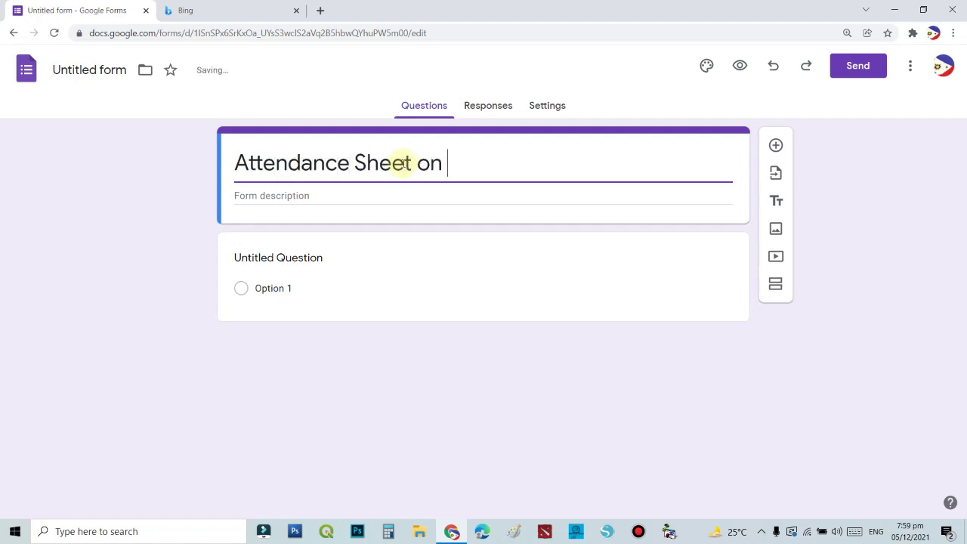
{"action": "type", "text": " Go"}
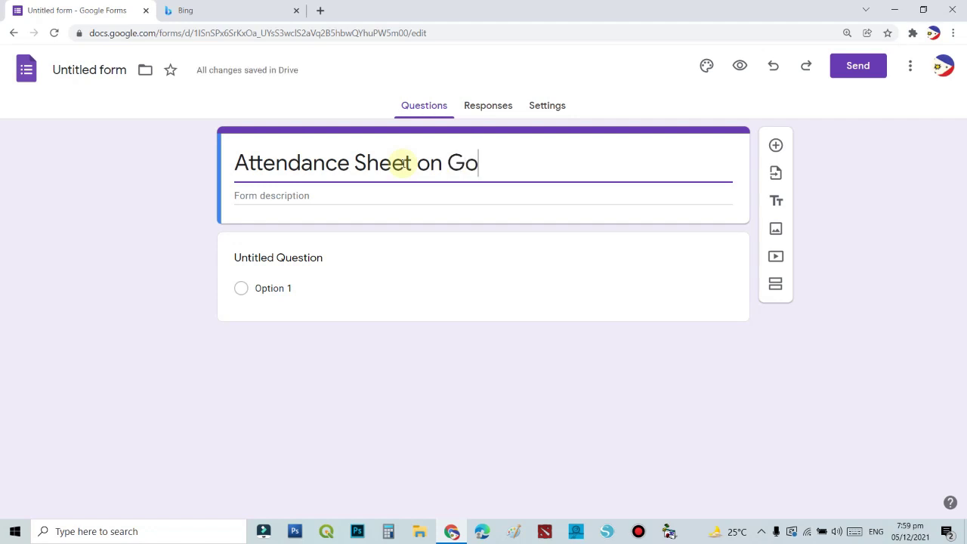
{"action": "type", "text": "lder Anni"}
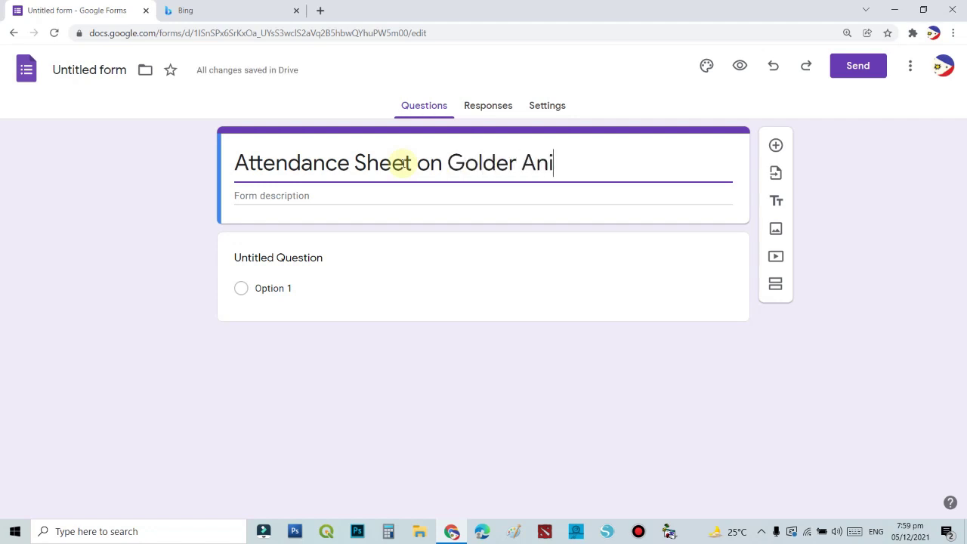
{"action": "key", "text": "BackSpace"}
{"action": "type", "text": "niversar"}
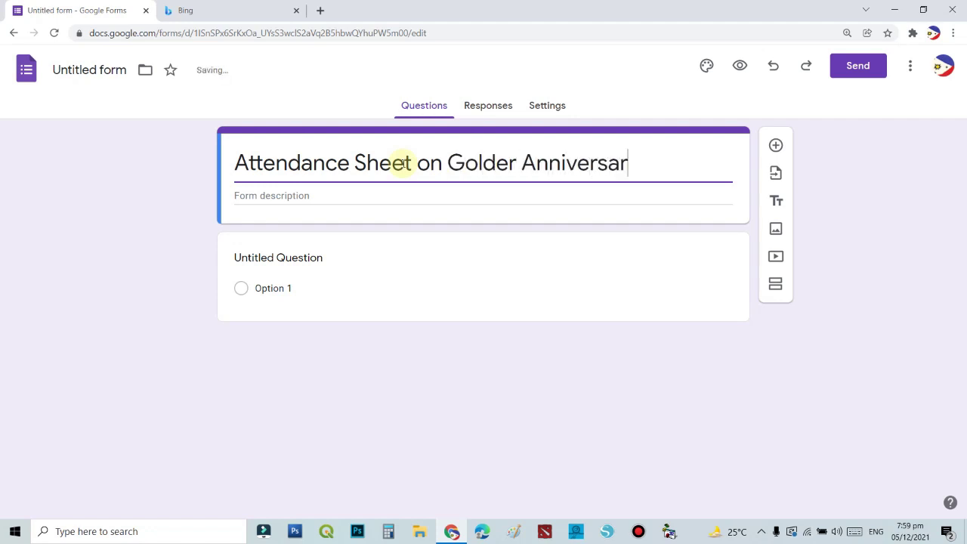
{"action": "type", "text": "y Meeting"}
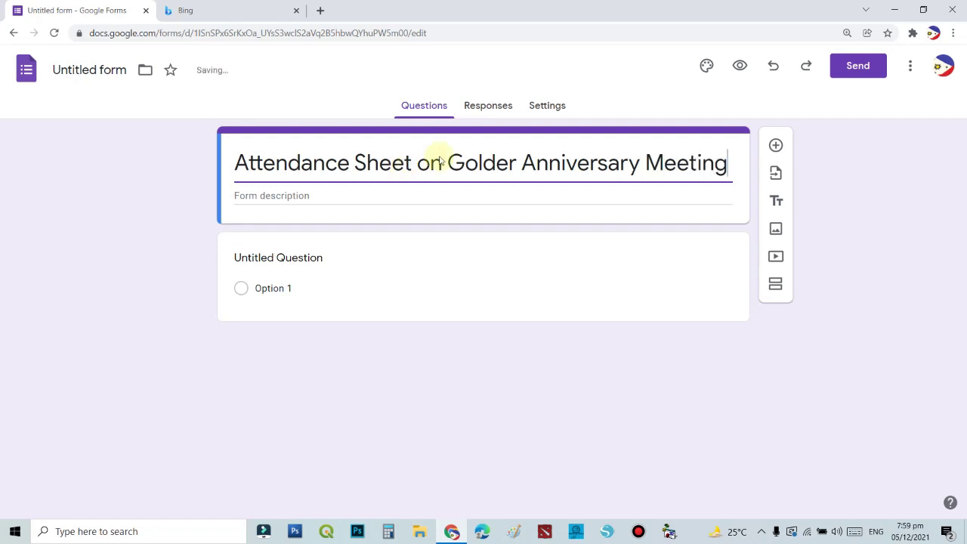
Enter the description 'Meeting With Brothers and Sister Dated December 5, 2021'.
{"action": "left_click", "coordinate": [355, 194]}
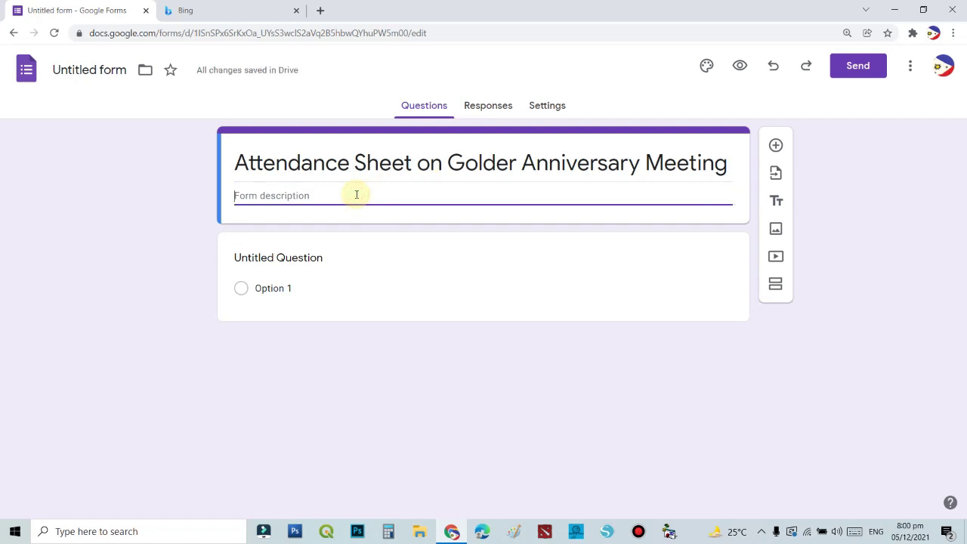
{"action": "type", "text": "Mee"}
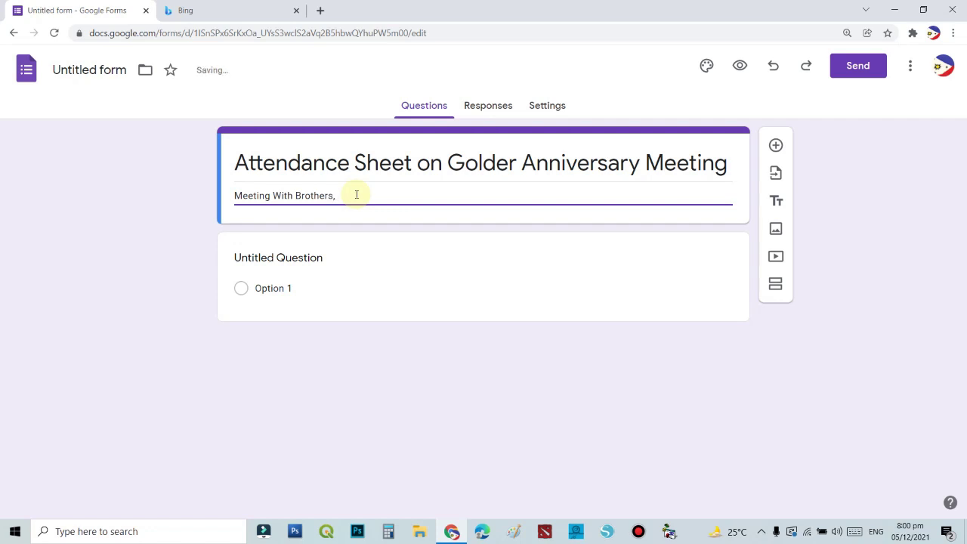
{"action": "type", "text": "ting With Brothers and Sister"}
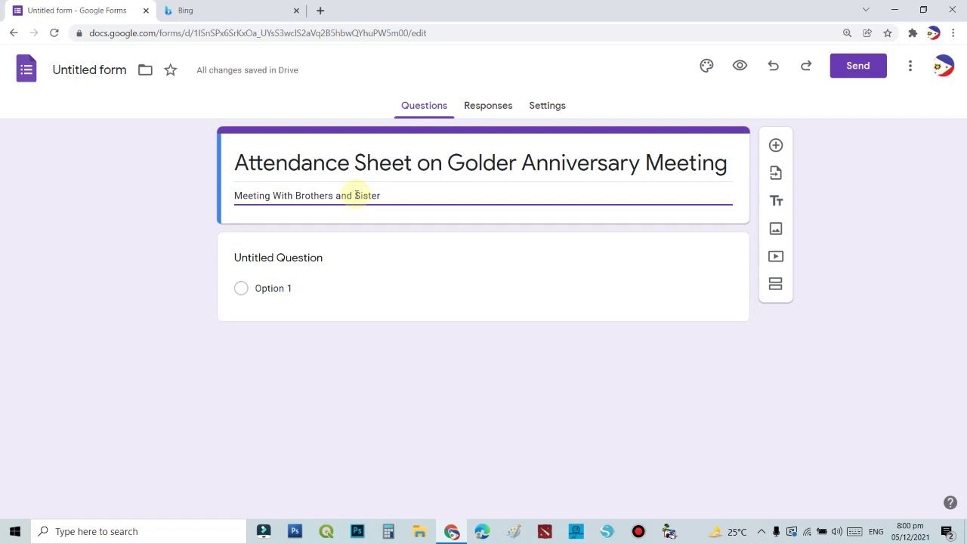
{"action": "key", "text": "BackSpace"}
{"action": "key", "text": "BackSpace"}
{"action": "type", "text": "mber 5, 2021"}
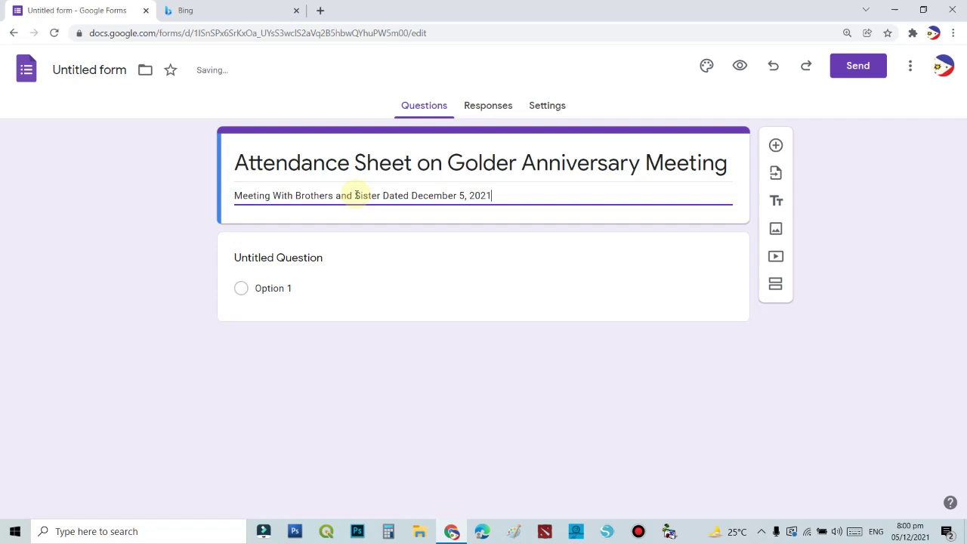
{"action": "left_click", "coordinate": [350, 261]}
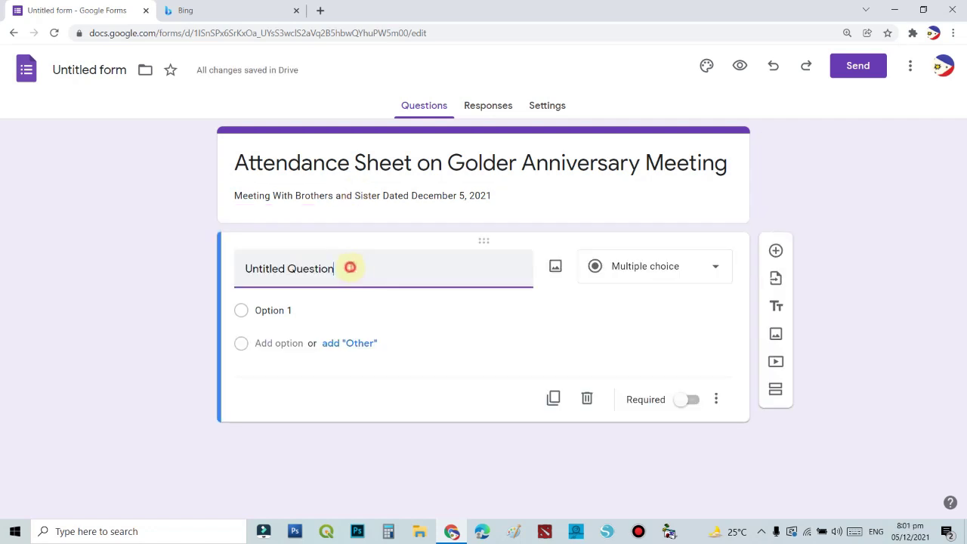
Rename the first question 'Last Name:', make it Short answer and required.
{"action": "left_click", "coordinate": [369, 267]}
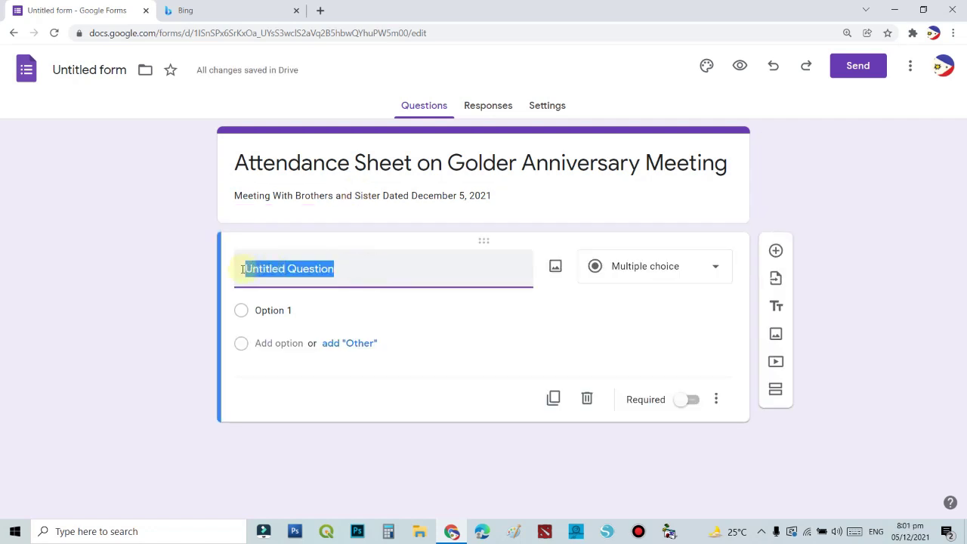
{"action": "left_click", "coordinate": [352, 270]}
{"action": "left_click_drag", "start_coordinate": [380, 272], "coordinate": [242, 276]}
{"action": "type", "text": "Last"}
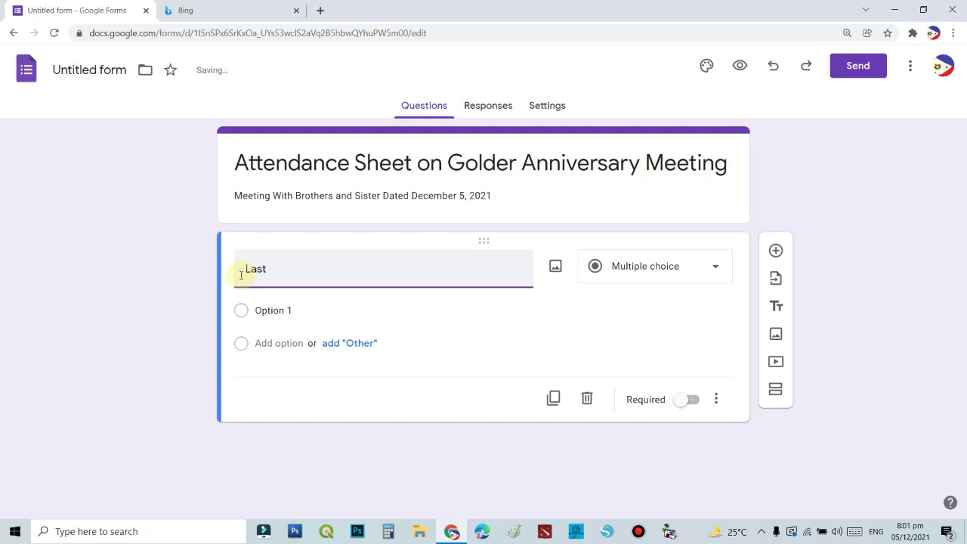
{"action": "type", "text": "Na"}
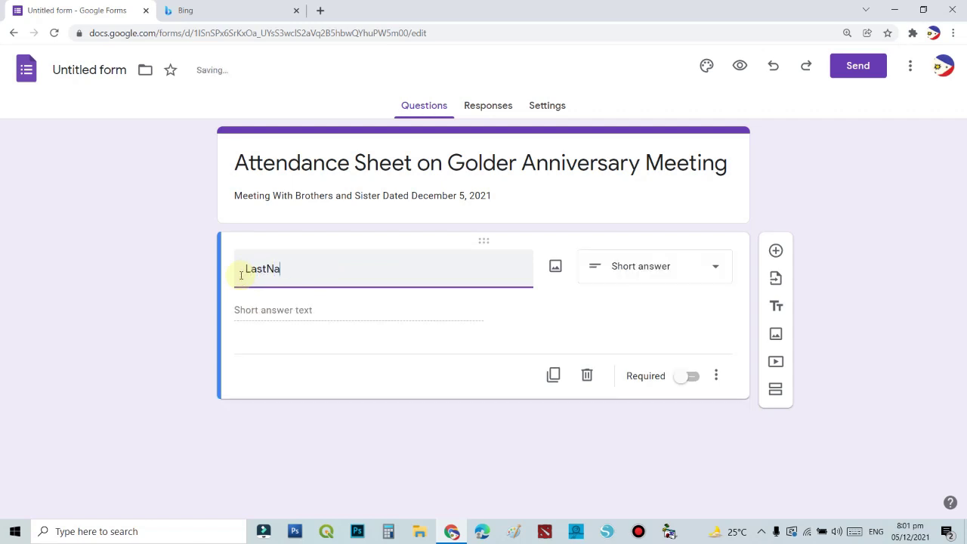
{"action": "key", "text": "BackSpace"}
{"action": "key", "text": "BackSpace"}
{"action": "type", "text": " Name:"}
{"action": "left_click", "coordinate": [596, 266]}
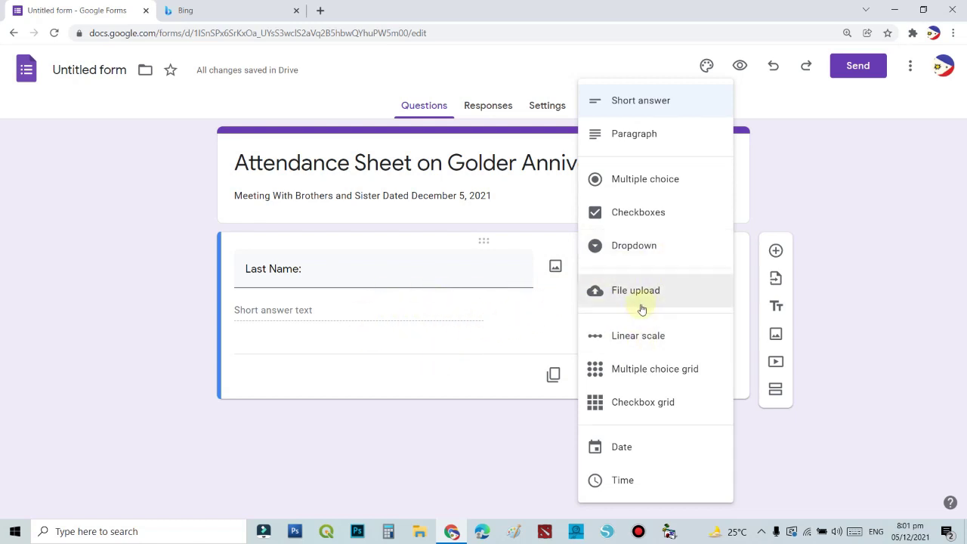
{"action": "left_click", "coordinate": [634, 100]}
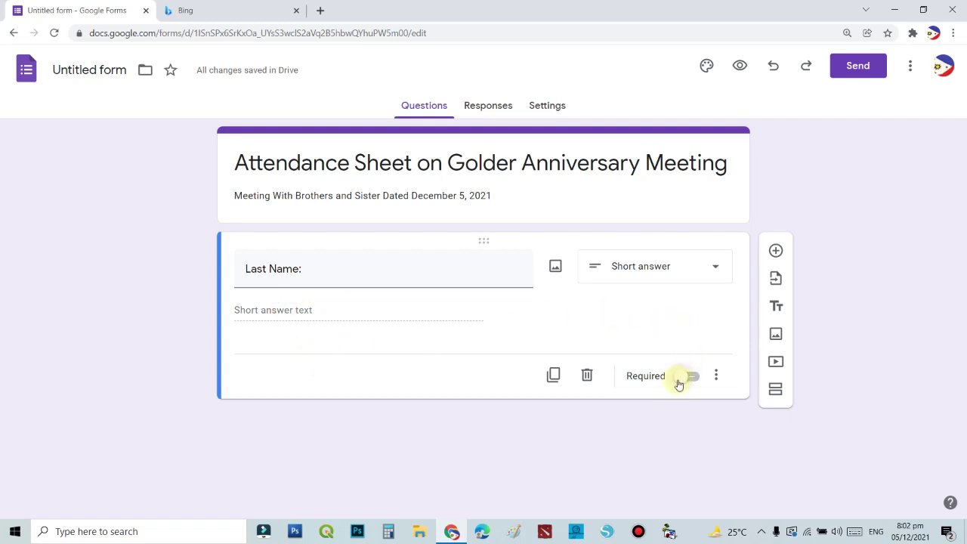
{"action": "left_click", "coordinate": [684, 379]}
Add a required 'First Name:' question below Last Name:.
{"action": "left_click", "coordinate": [776, 251]}
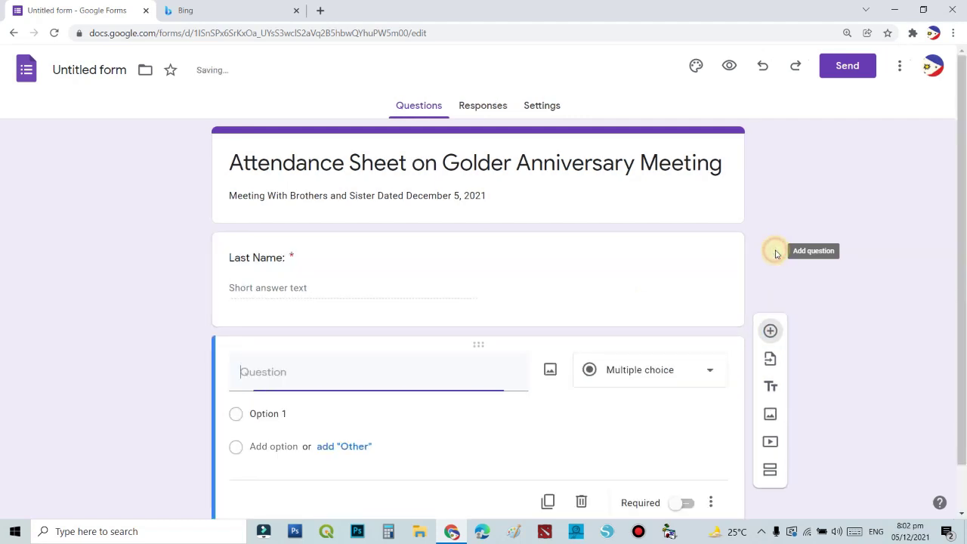
{"action": "left_click", "coordinate": [329, 373]}
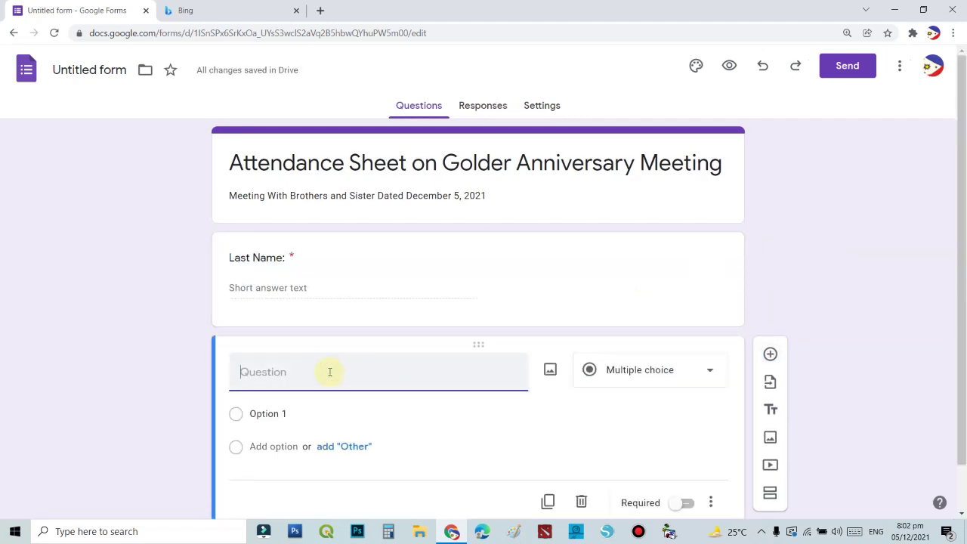
{"action": "type", "text": "First Name:"}
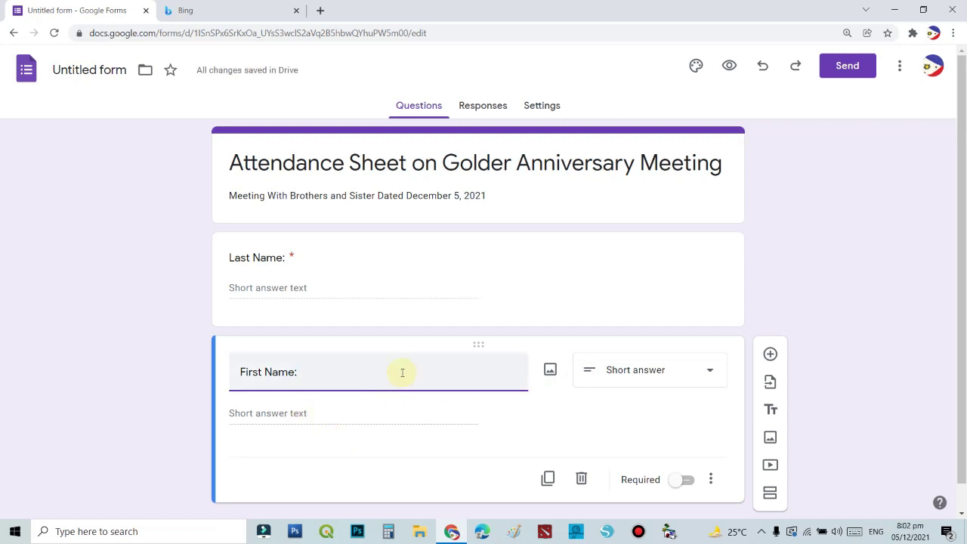
{"action": "scroll", "coordinate": [620, 415], "scroll_direction": "down", "scroll_amount": 1}
{"action": "left_click", "coordinate": [682, 452]}
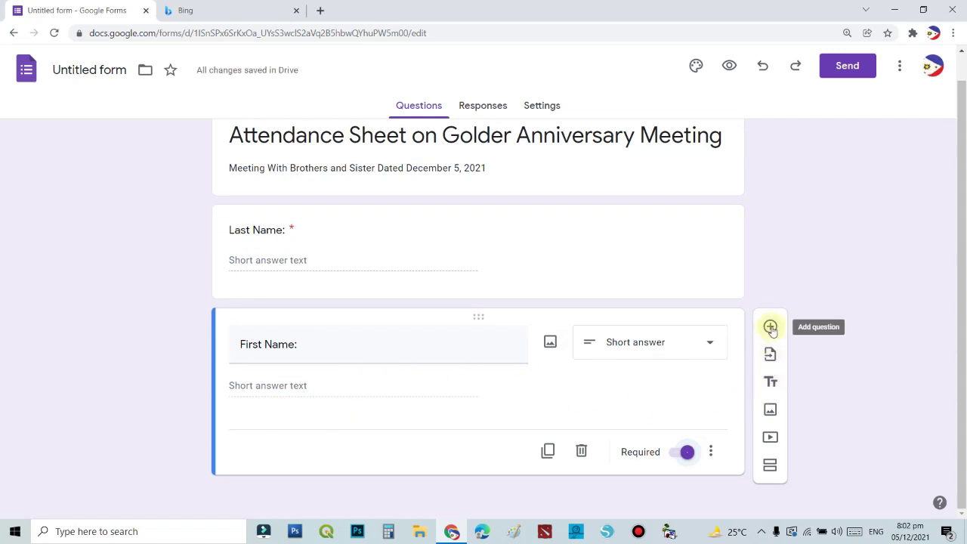
Add a required 'Middle Name' question, followed by another blank question.
{"action": "left_click", "coordinate": [770, 327]}
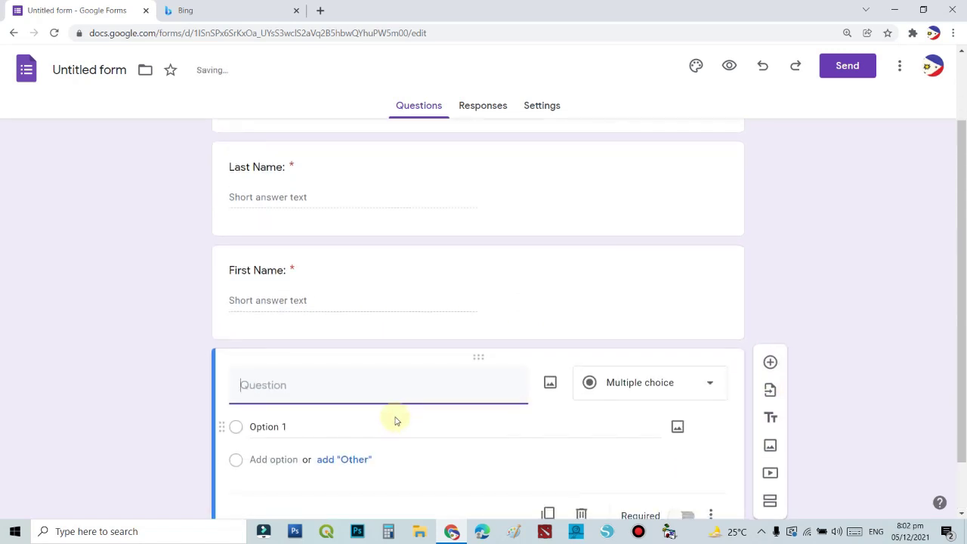
{"action": "type", "text": "Middle Name"}
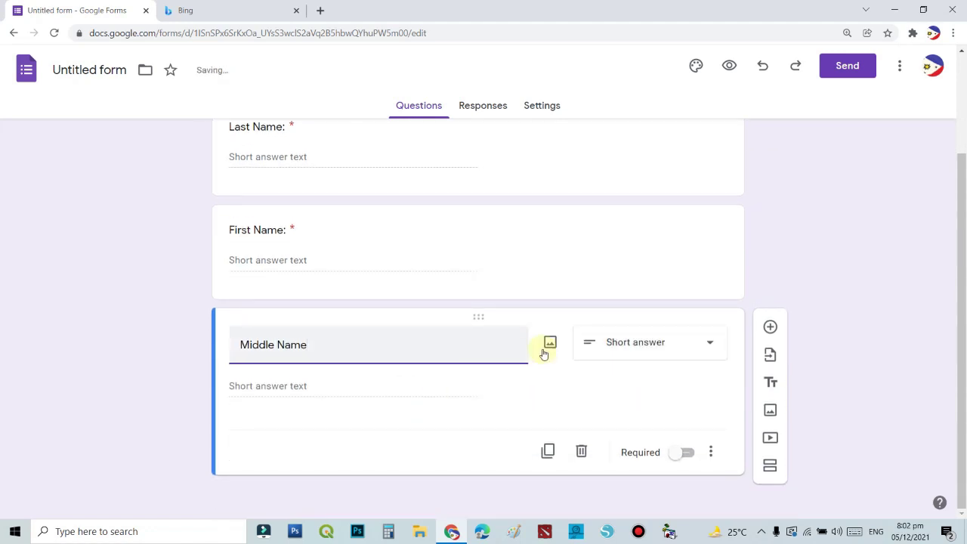
{"action": "left_click", "coordinate": [678, 453]}
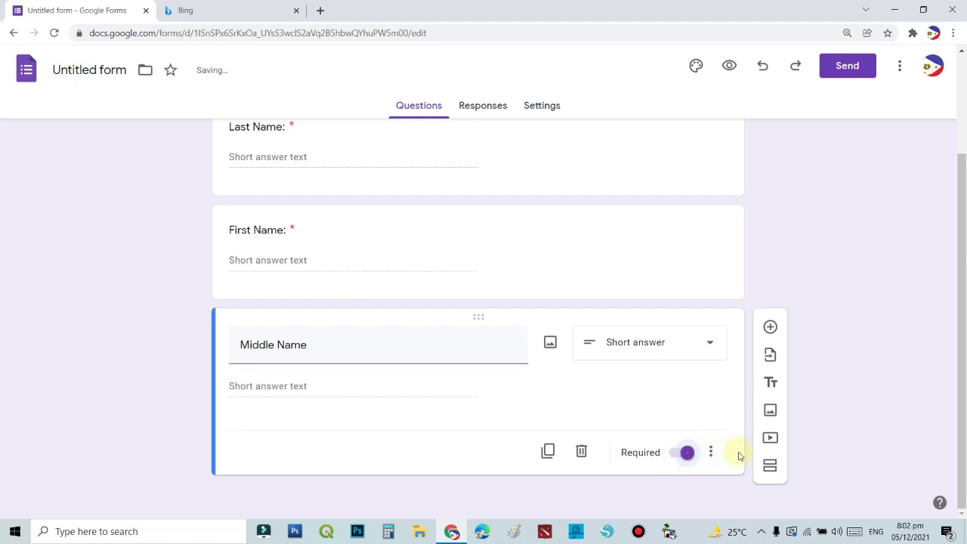
{"action": "left_click", "coordinate": [769, 327]}
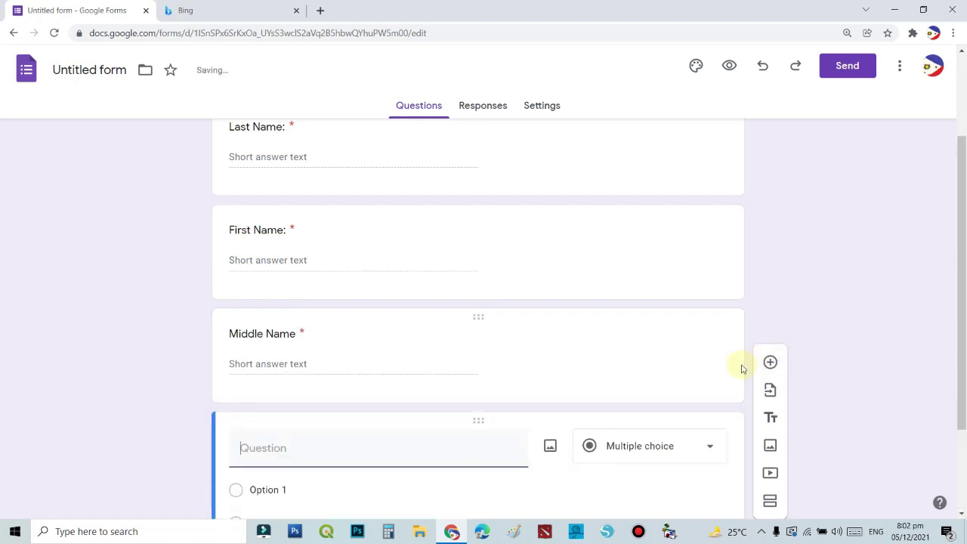
Title the new question 'Address:' and set its type to Paragraph.
{"action": "type", "text": "Addres"}
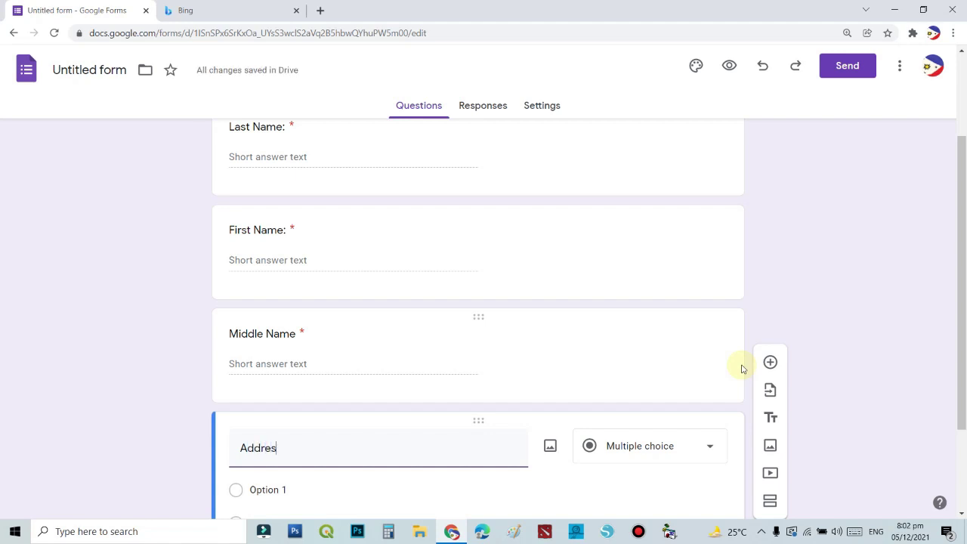
{"action": "type", "text": "s:"}
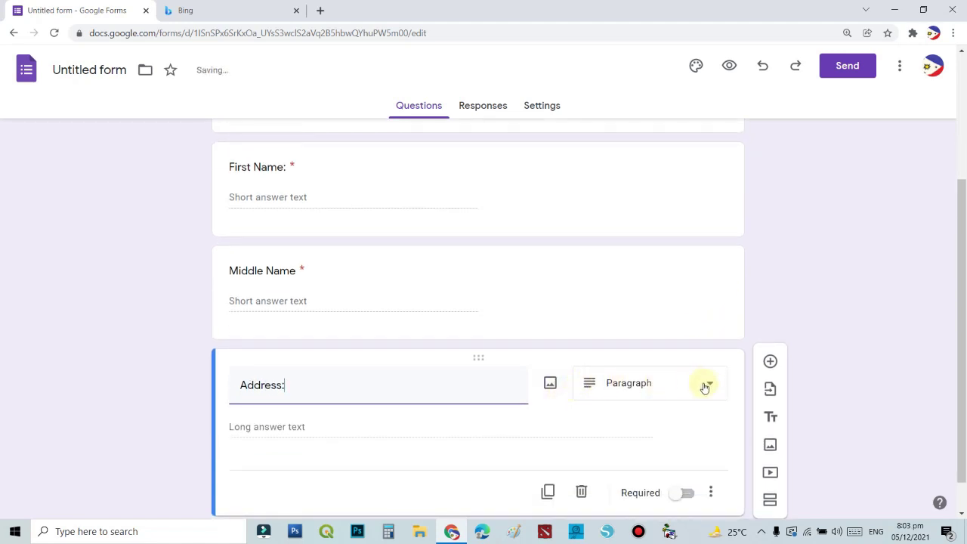
{"action": "left_click", "coordinate": [384, 428]}
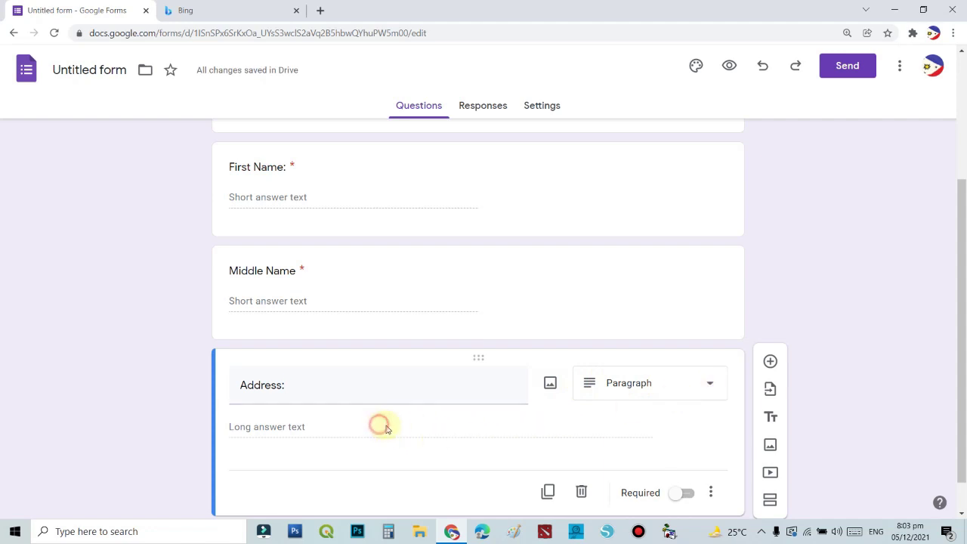
{"action": "left_click", "coordinate": [716, 390]}
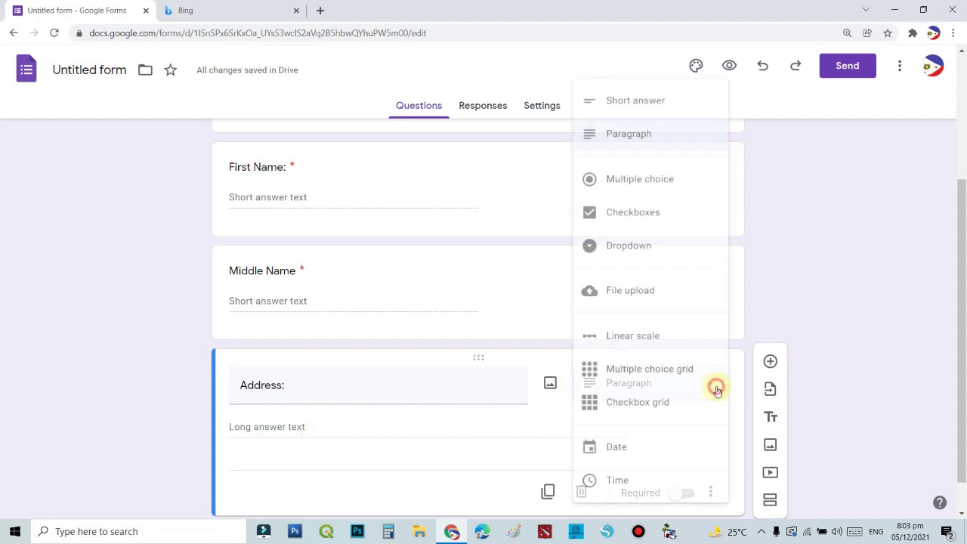
{"action": "left_click", "coordinate": [632, 136]}
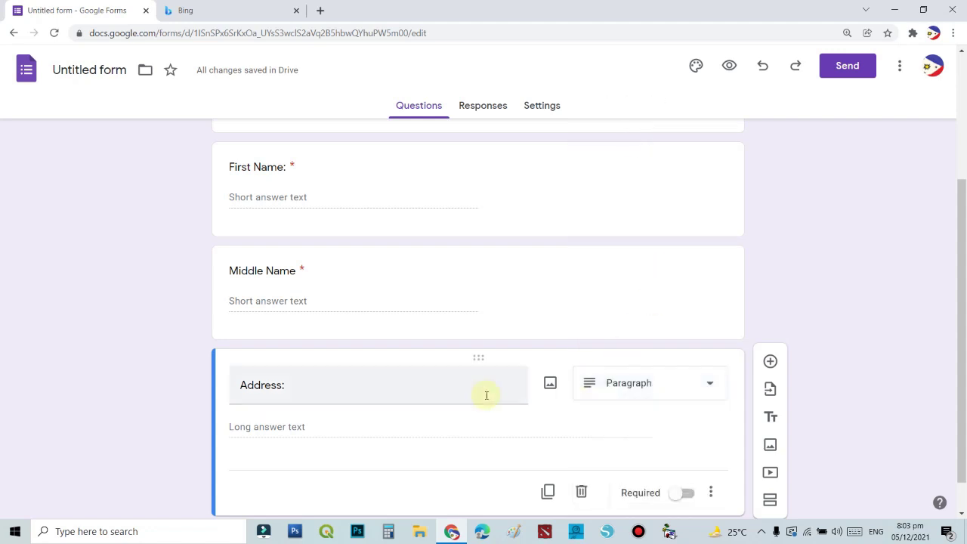
{"action": "scroll", "coordinate": [405, 458], "scroll_direction": "down", "scroll_amount": 1}
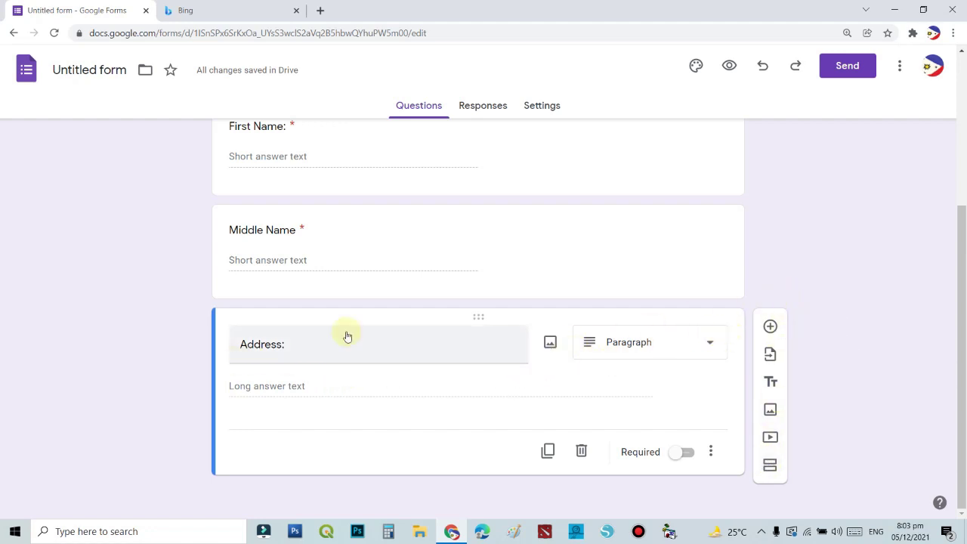
Add a multiple-choice 'Gender' question with choices Male, Female and LGBT.
{"action": "left_click", "coordinate": [769, 325]}
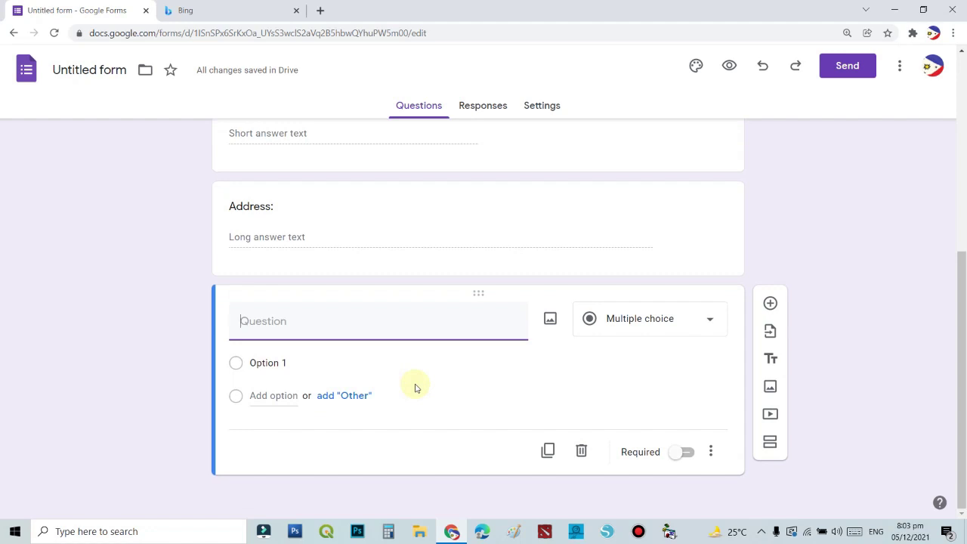
{"action": "type", "text": "Gender"}
{"action": "left_click", "coordinate": [284, 398]}
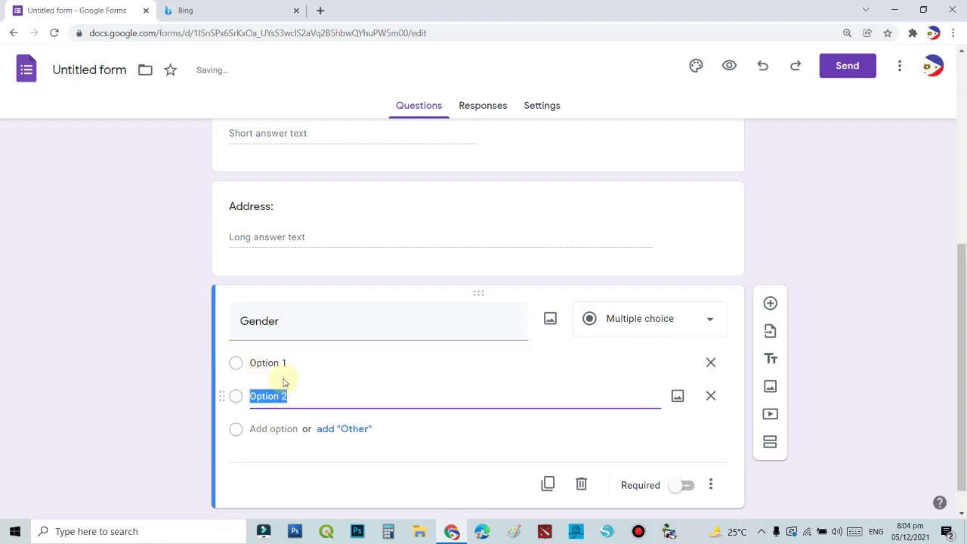
{"action": "left_click", "coordinate": [292, 364]}
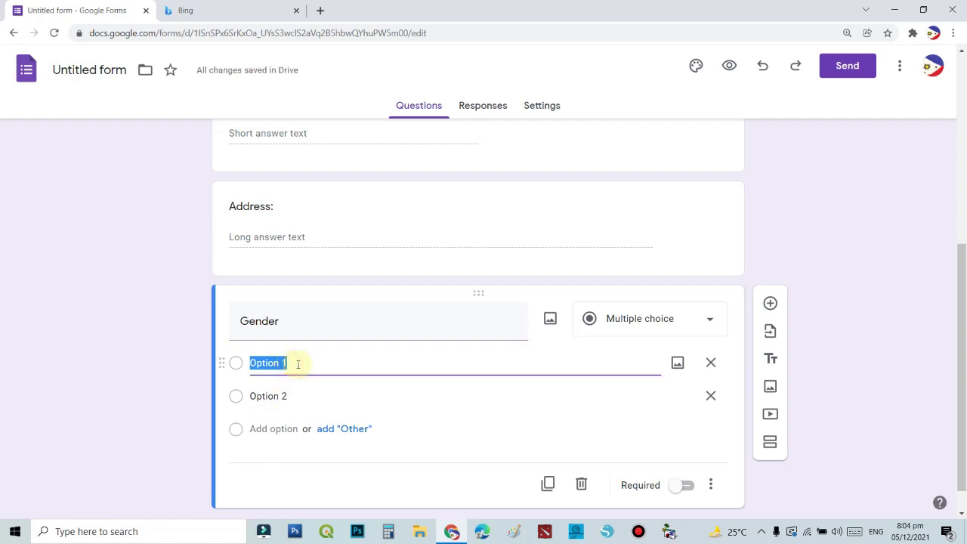
{"action": "type", "text": "Male"}
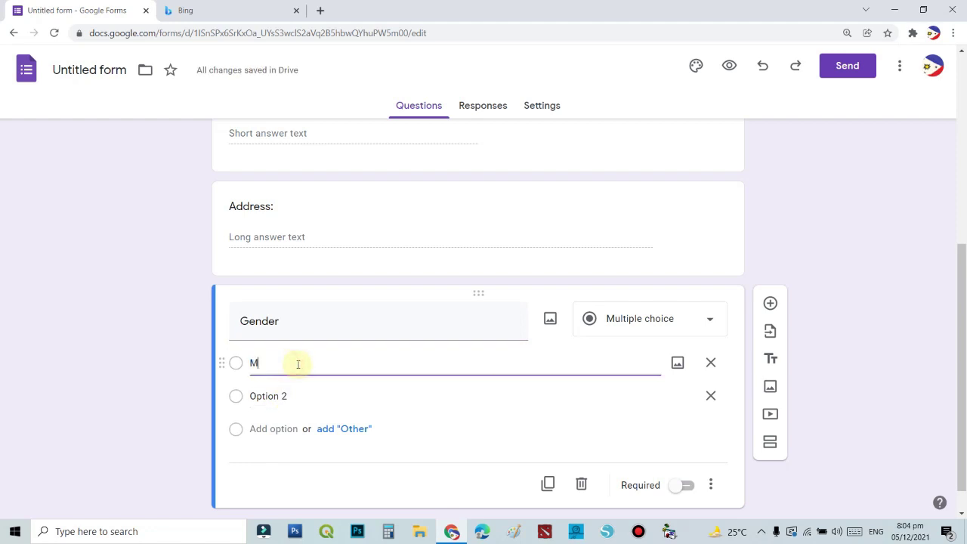
{"action": "left_click", "coordinate": [278, 398]}
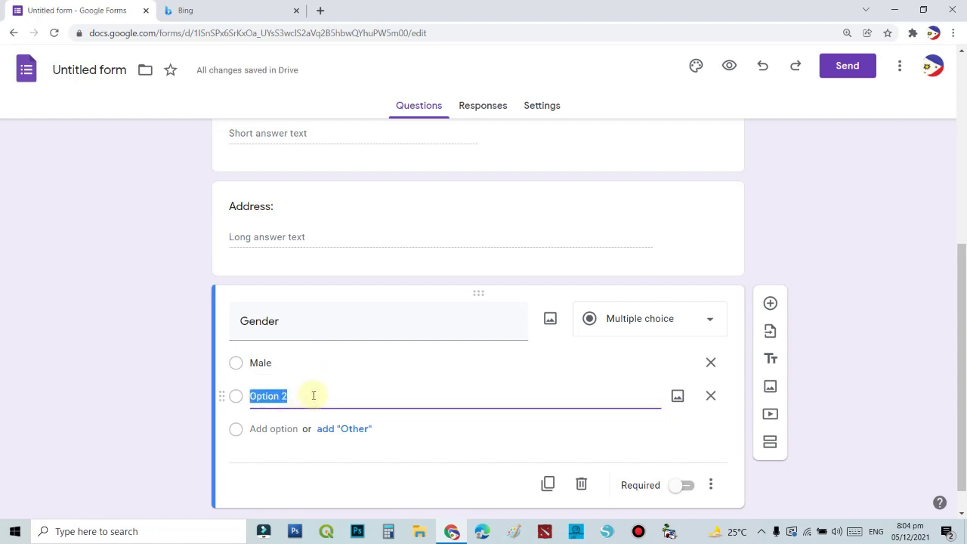
{"action": "type", "text": "Female"}
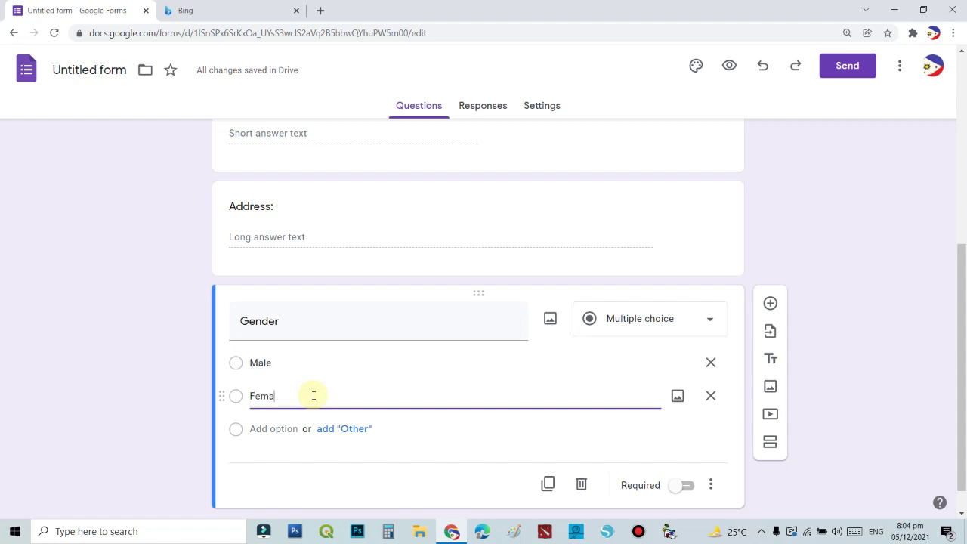
{"action": "left_click", "coordinate": [266, 428]}
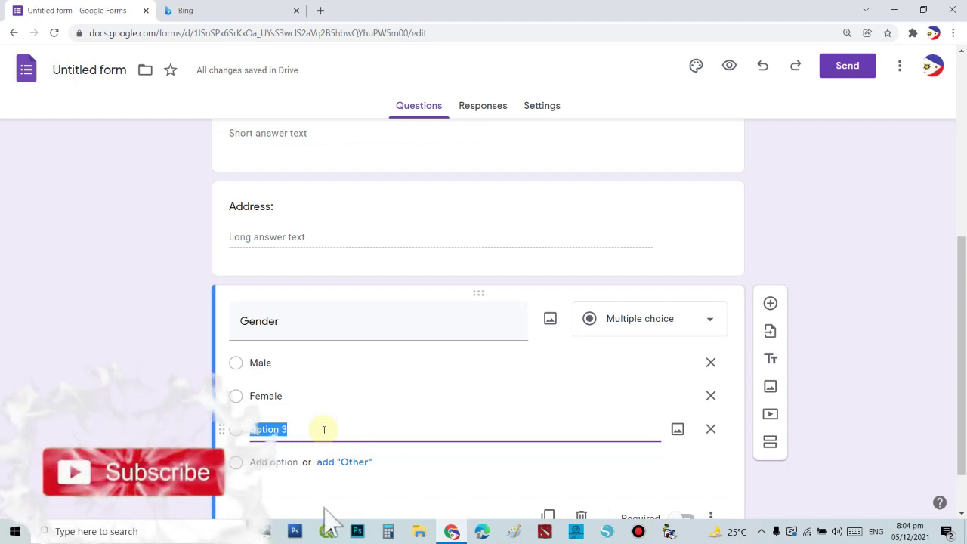
{"action": "key", "text": "BackSpace"}
{"action": "key", "text": "Caps_Lock"}
{"action": "type", "text": "LGBT"}
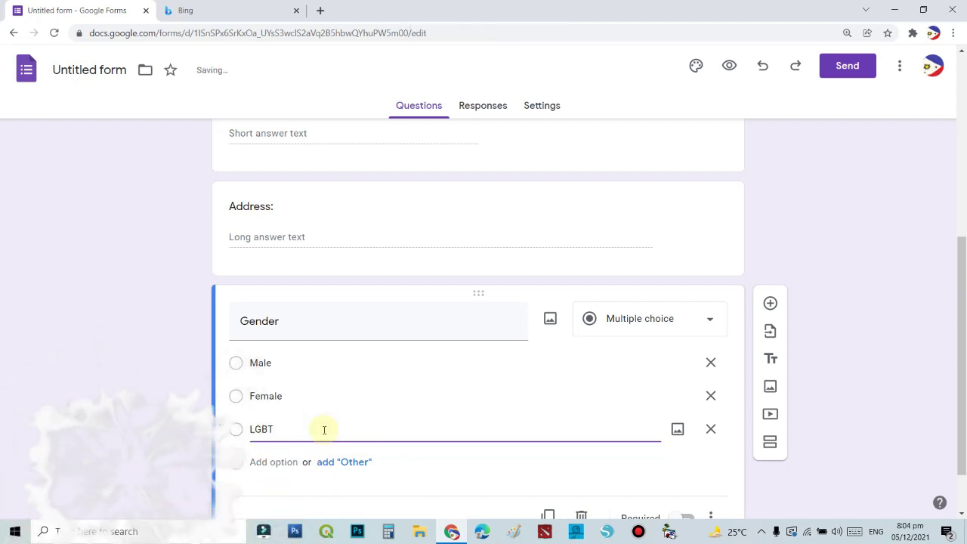
Add a 'REGION' question below Gender and make it a Dropdown.
{"action": "left_click", "coordinate": [770, 305]}
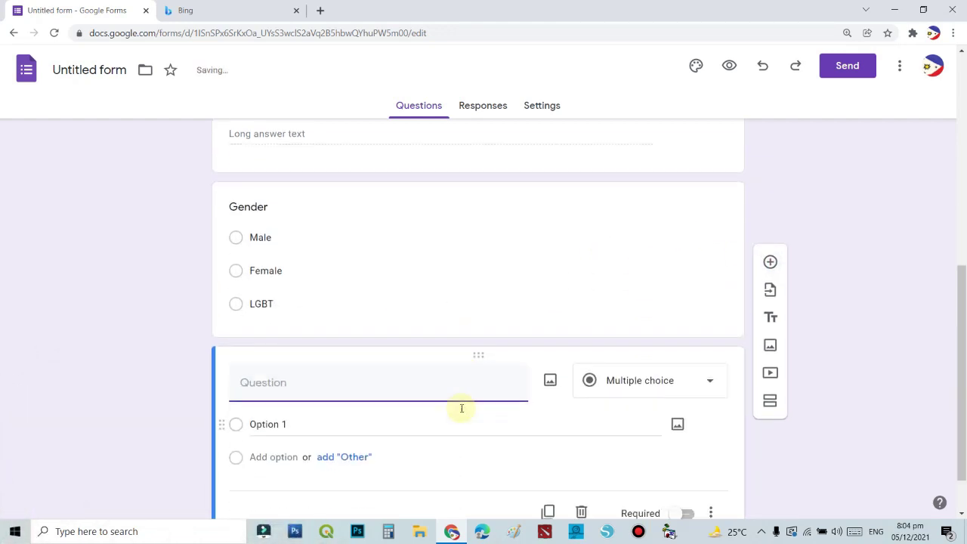
{"action": "left_click", "coordinate": [391, 360]}
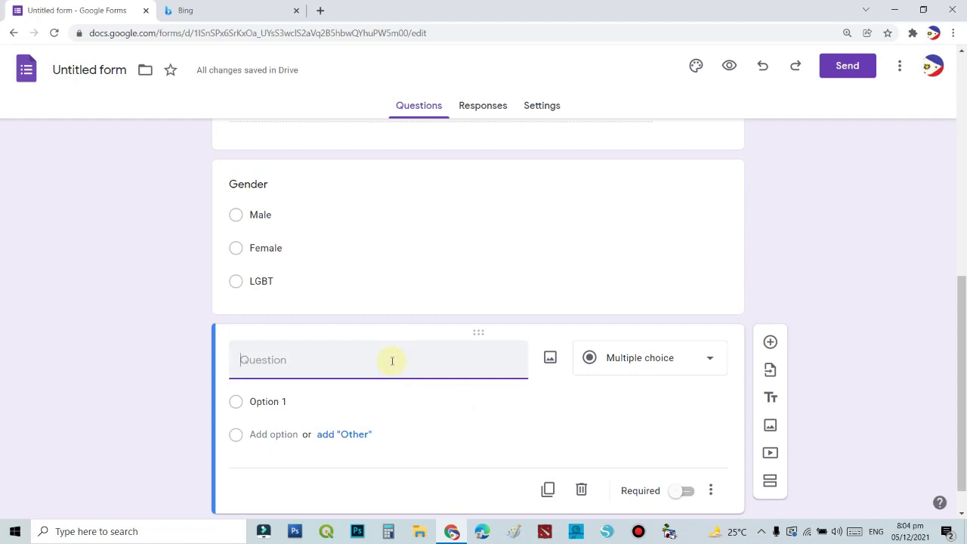
{"action": "type", "text": "REGION"}
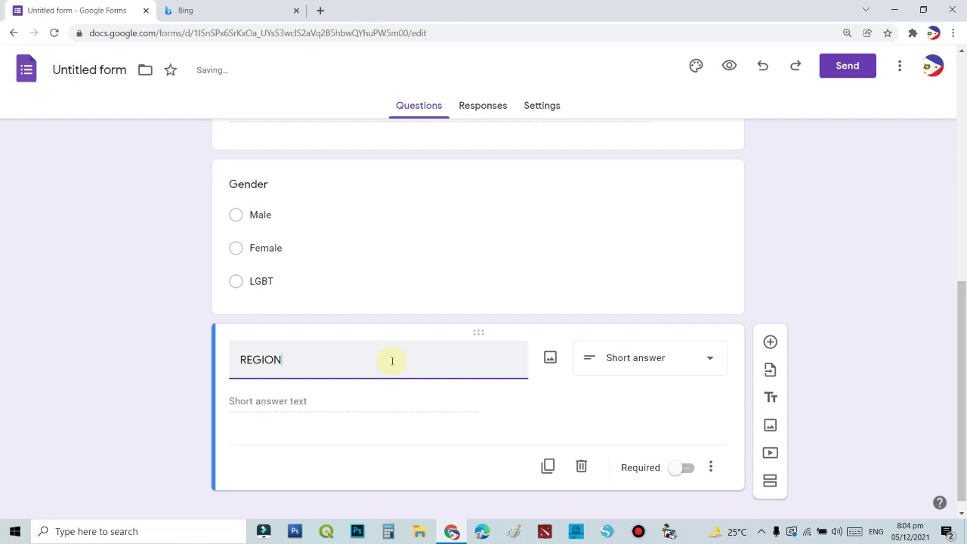
{"action": "left_click", "coordinate": [414, 396]}
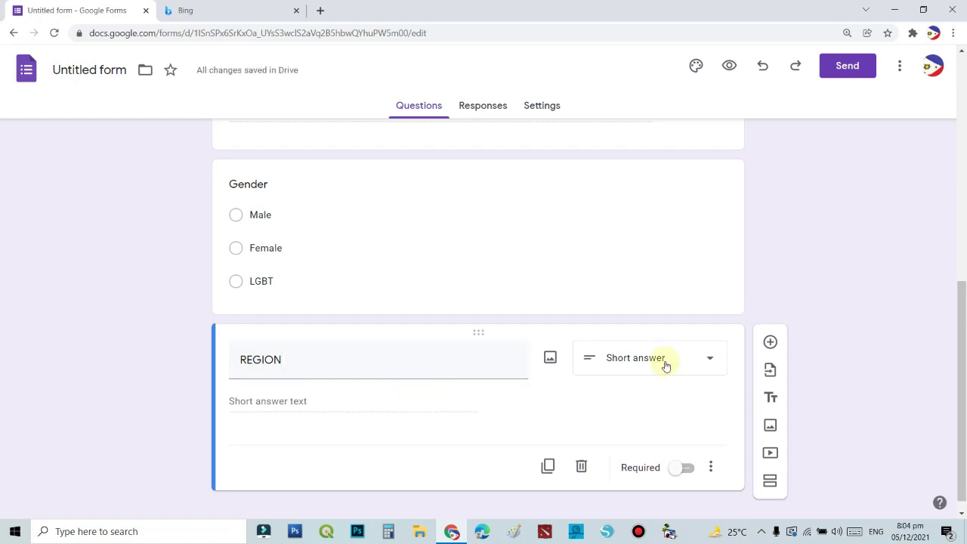
{"action": "left_click", "coordinate": [703, 362]}
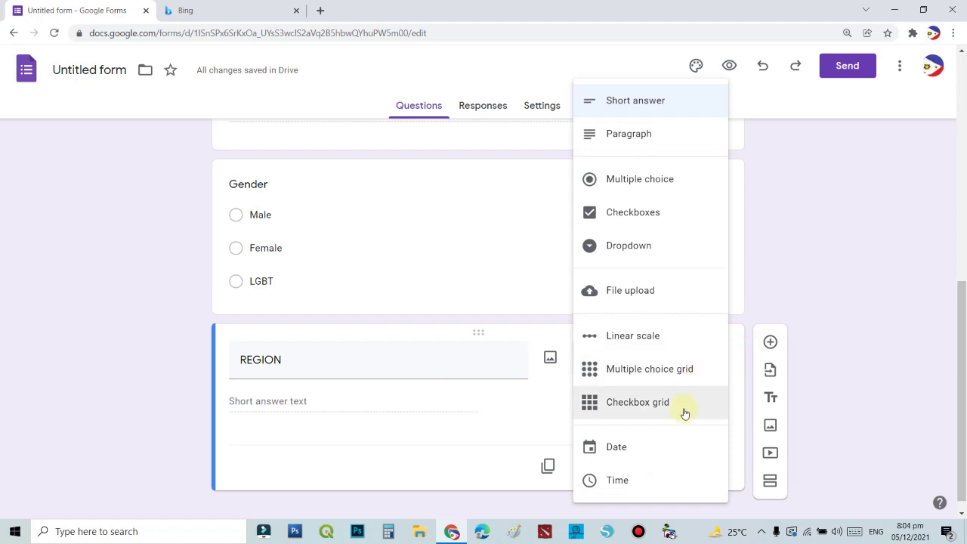
{"action": "left_click", "coordinate": [661, 247]}
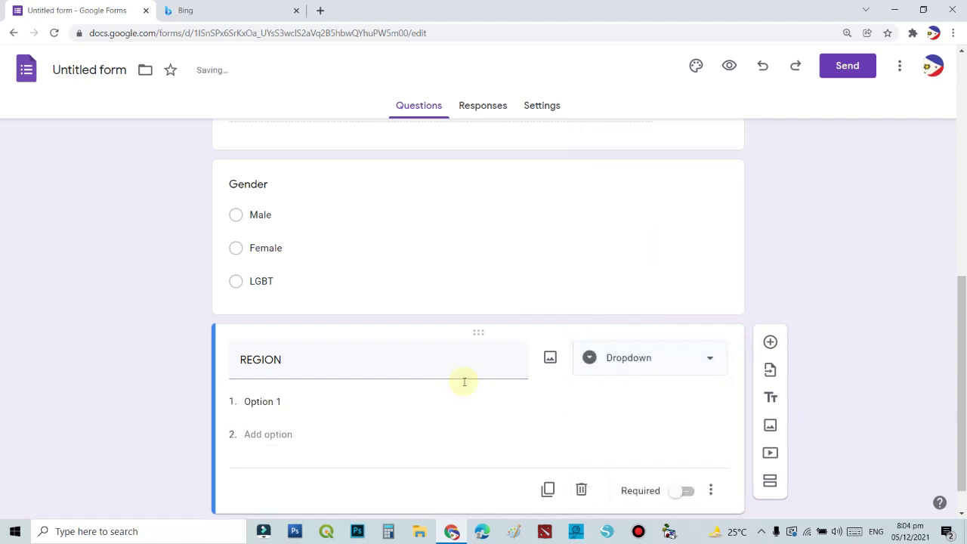
Give REGION only the choices R10 and R9, removing the extra third option.
{"action": "left_click", "coordinate": [296, 401]}
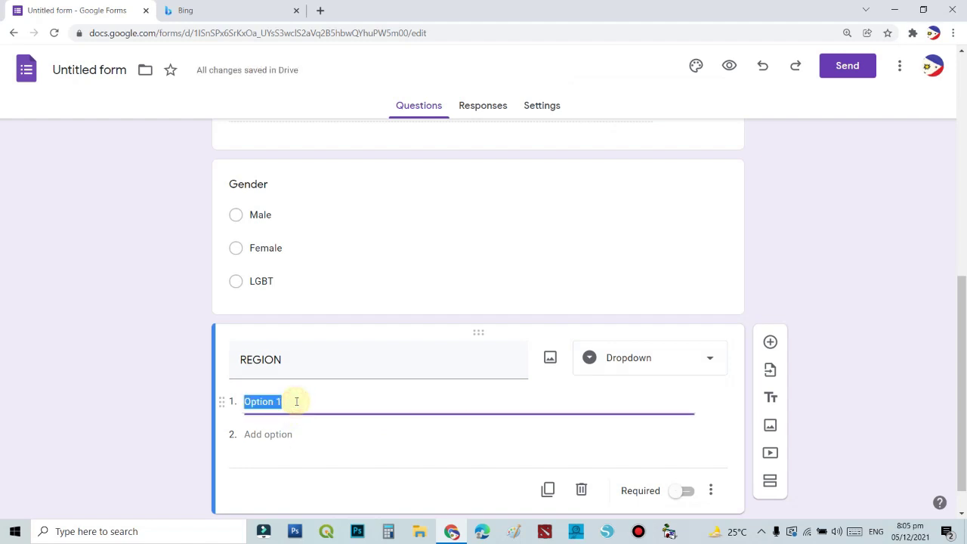
{"action": "key", "text": "Caps_Lock"}
{"action": "type", "text": "r"}
{"action": "key", "text": "Caps_Lock"}
{"action": "key", "text": "BackSpace"}
{"action": "type", "text": "R10"}
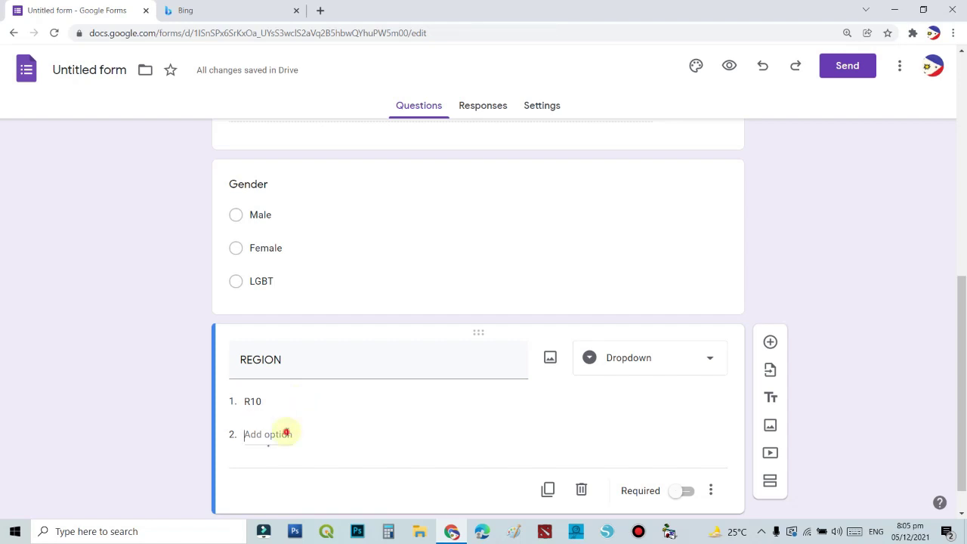
{"action": "left_click", "coordinate": [287, 434]}
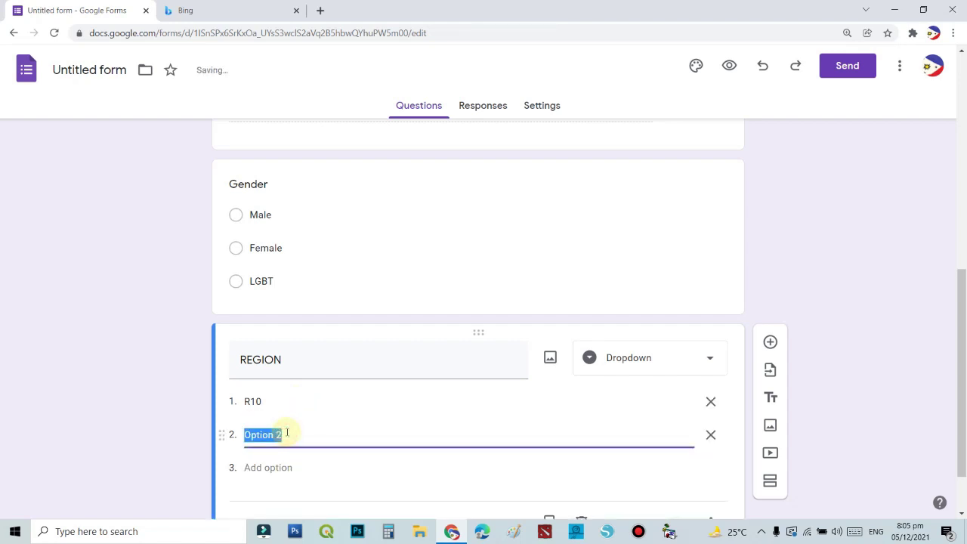
{"action": "type", "text": "R9"}
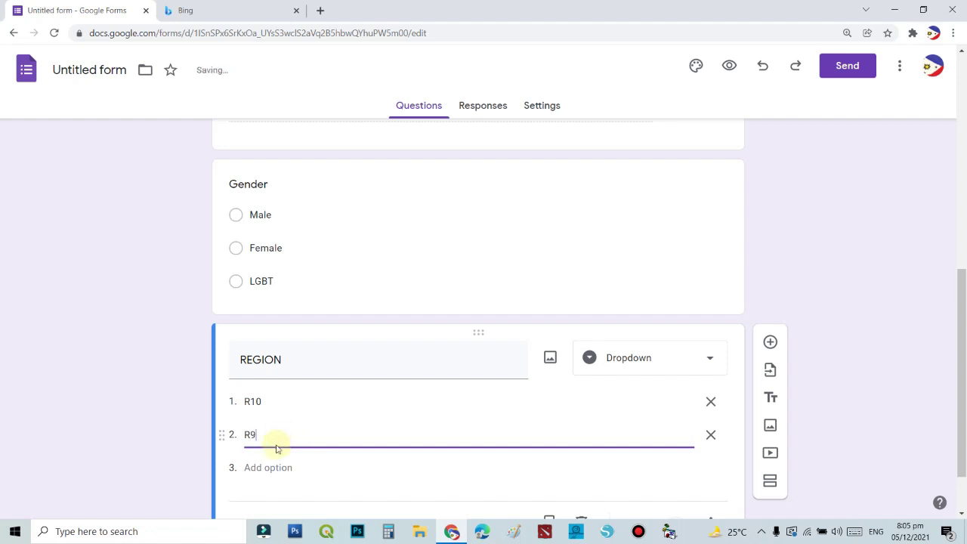
{"action": "left_click", "coordinate": [270, 467]}
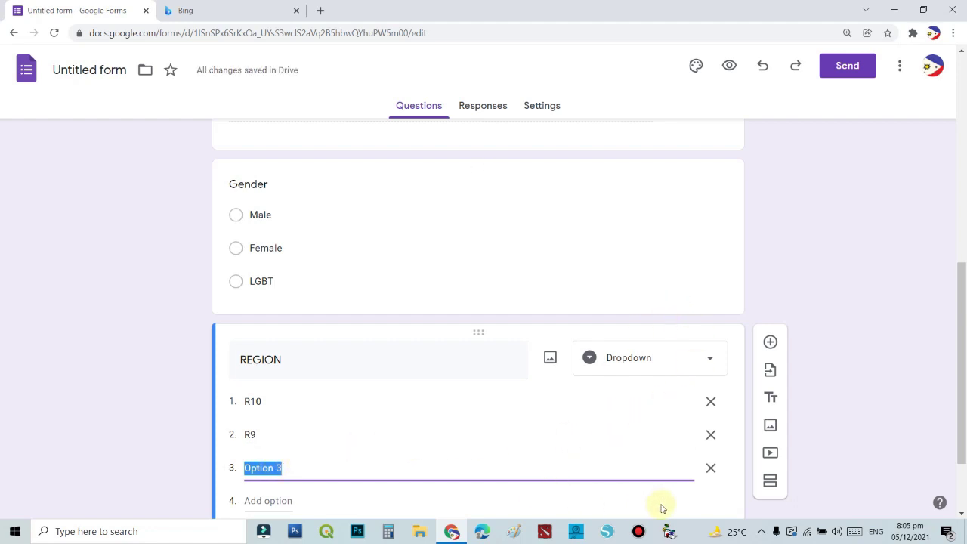
{"action": "left_click", "coordinate": [711, 469]}
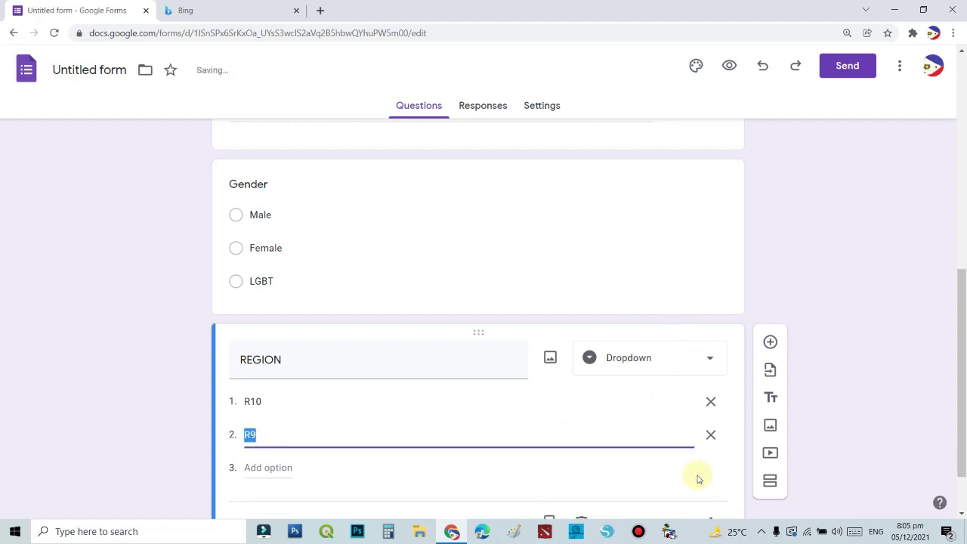
{"action": "left_click", "coordinate": [657, 486]}
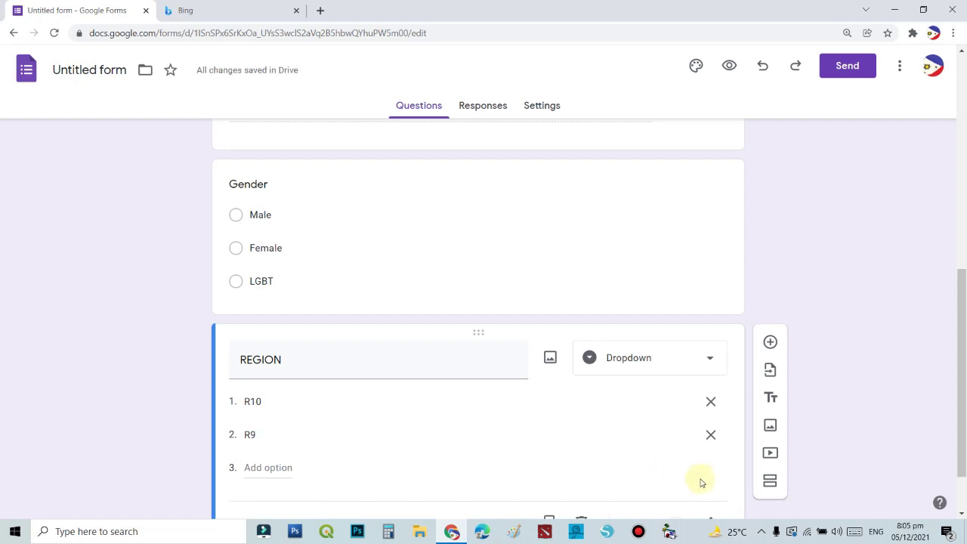
{"action": "left_click", "coordinate": [253, 468]}
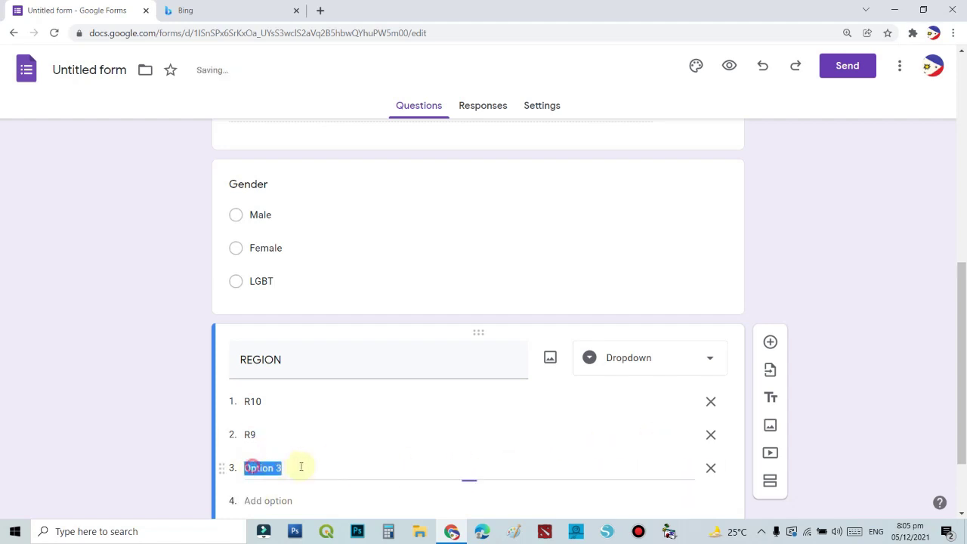
{"action": "left_click", "coordinate": [711, 469]}
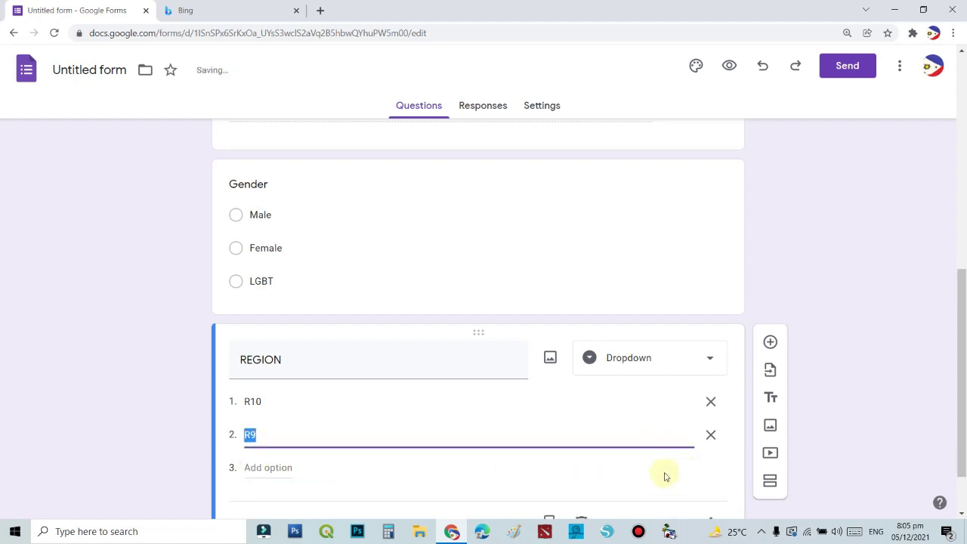
{"action": "left_click", "coordinate": [770, 269]}
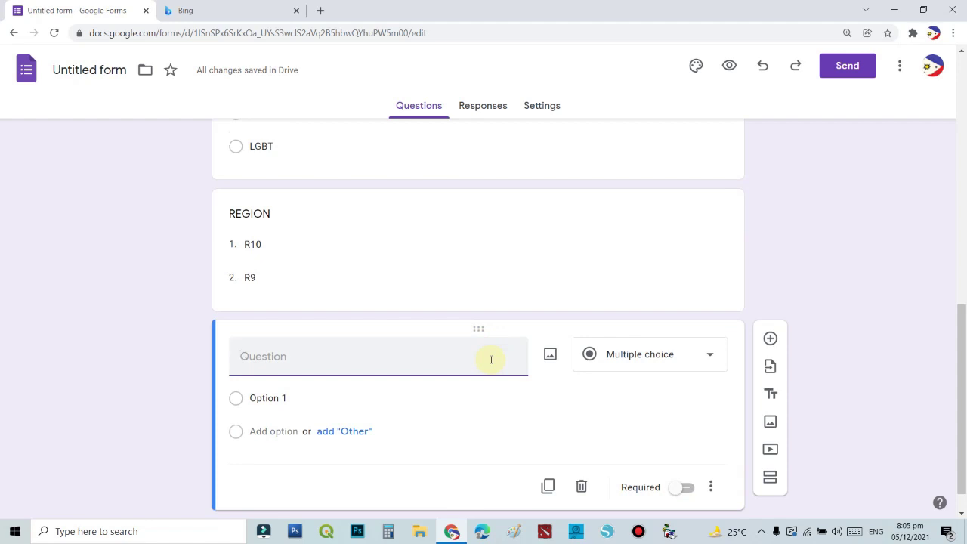
Title the question 'PROVINCE', make it a Dropdown, and enter Camiguin as the first option.
{"action": "type", "text": "PROVINCE"}
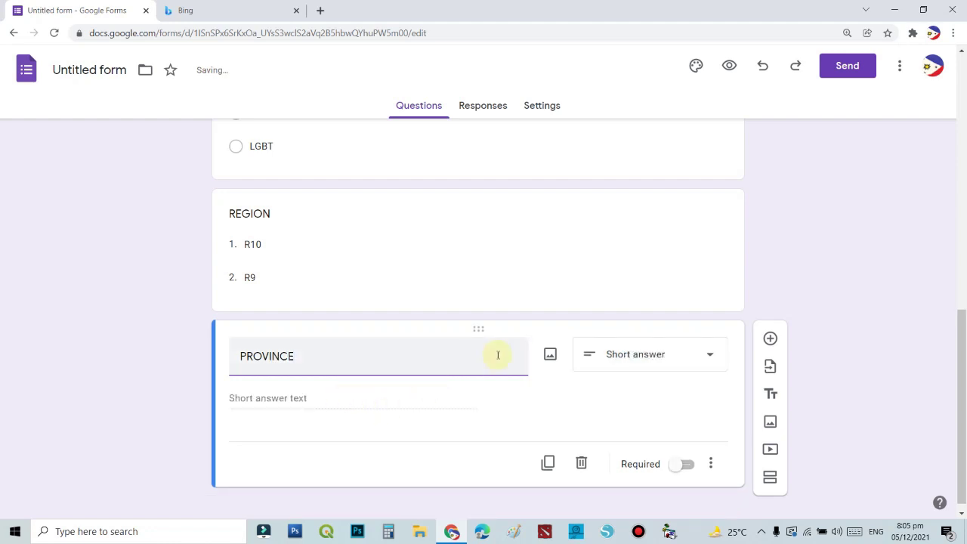
{"action": "left_click", "coordinate": [709, 355]}
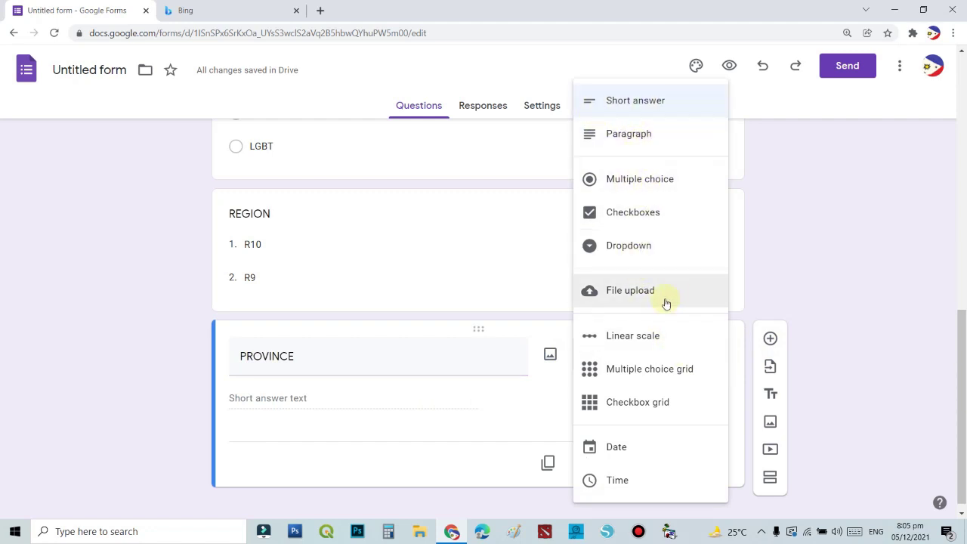
{"action": "left_click", "coordinate": [639, 249]}
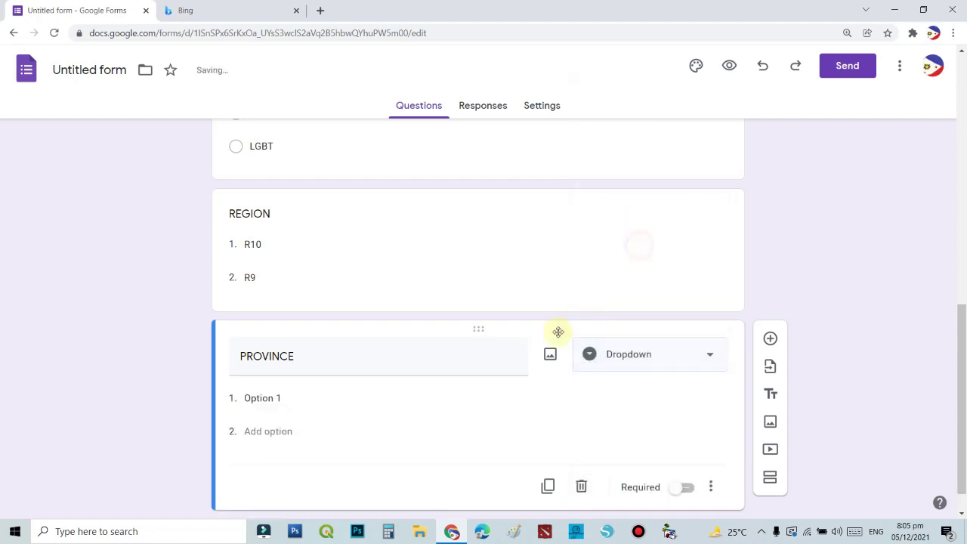
{"action": "left_click", "coordinate": [299, 397]}
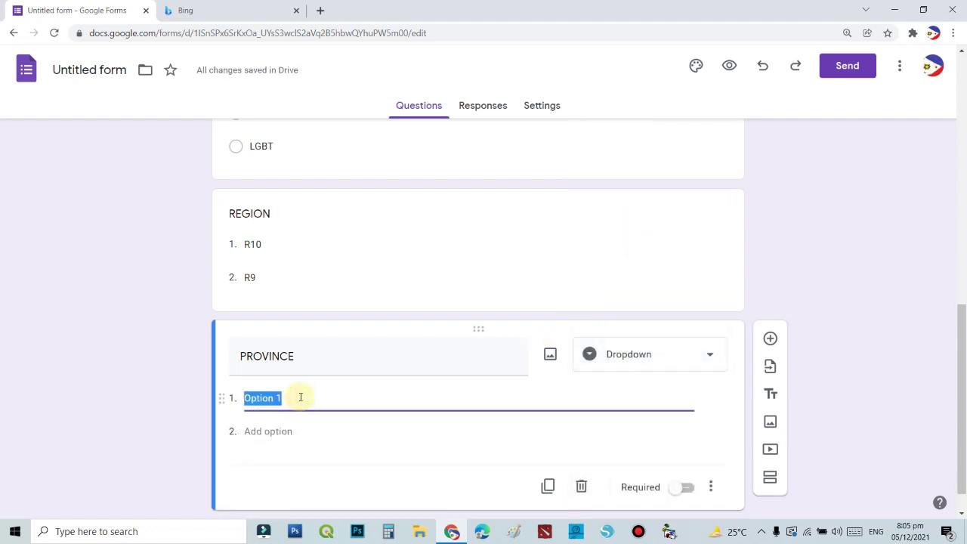
{"action": "type", "text": "M"}
{"action": "key", "text": "BackSpace"}
{"action": "key", "text": "Caps_Lock"}
{"action": "type", "text": "Cami"}
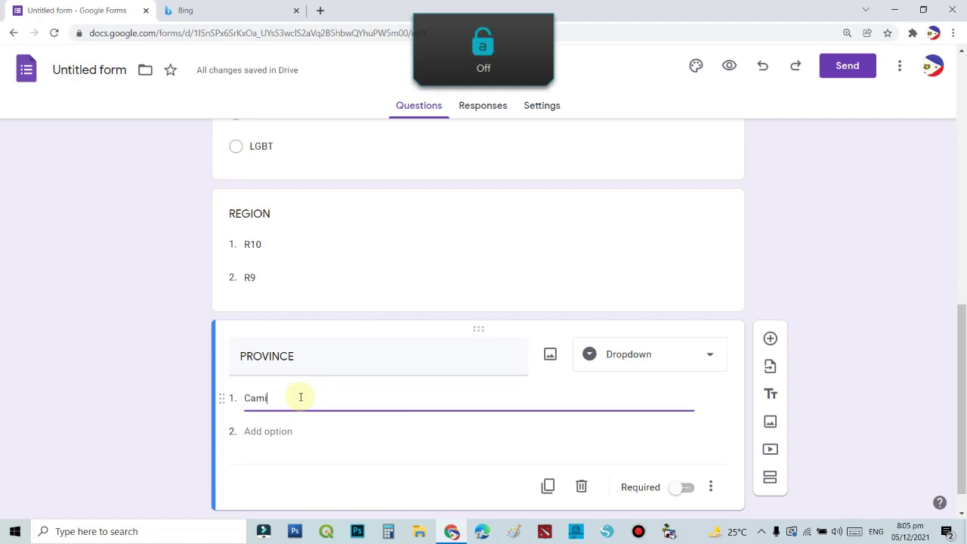
{"action": "type", "text": "guin"}
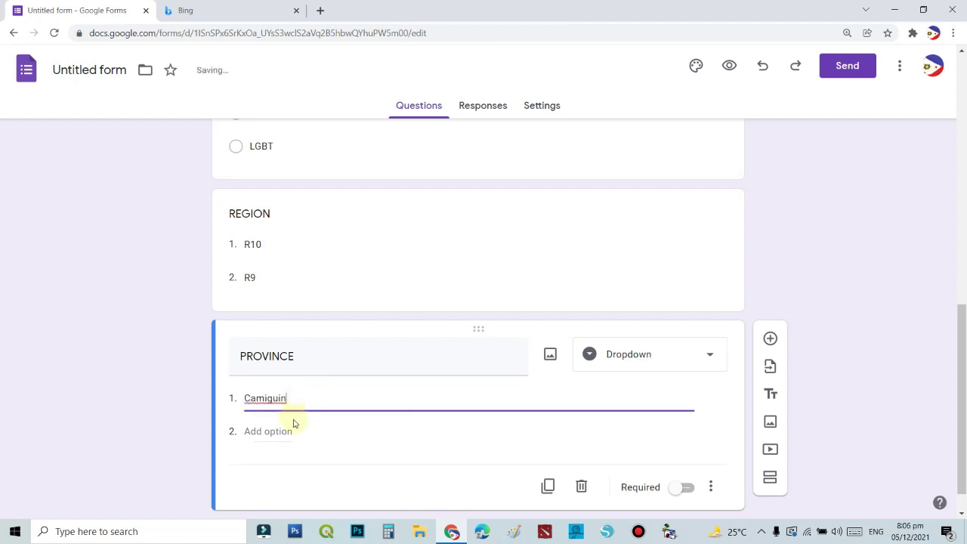
Add the PROVINCE options Cagayan De Oro City, Bukidnon and Butuan.
{"action": "left_click", "coordinate": [293, 427]}
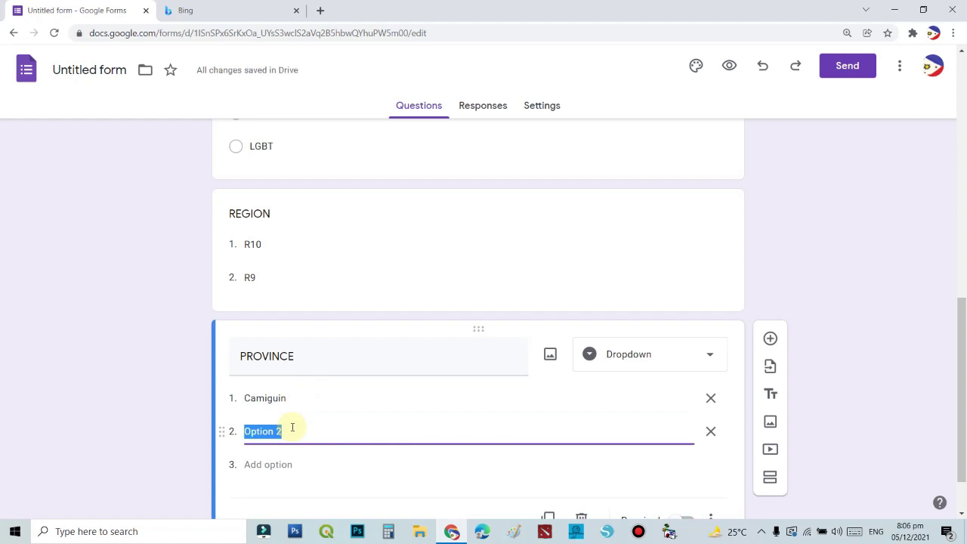
{"action": "type", "text": "Cagayan De Or"}
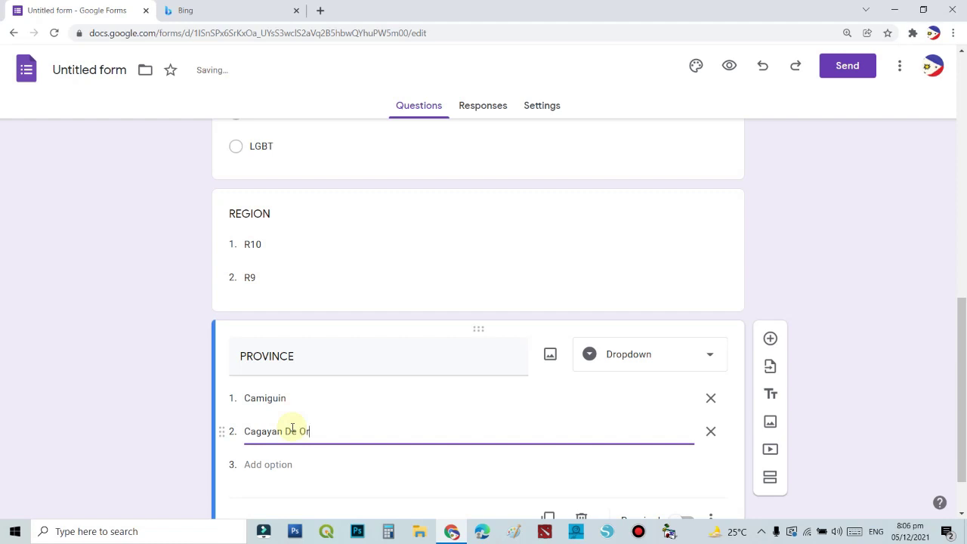
{"action": "type", "text": "o City"}
{"action": "left_click", "coordinate": [261, 463]}
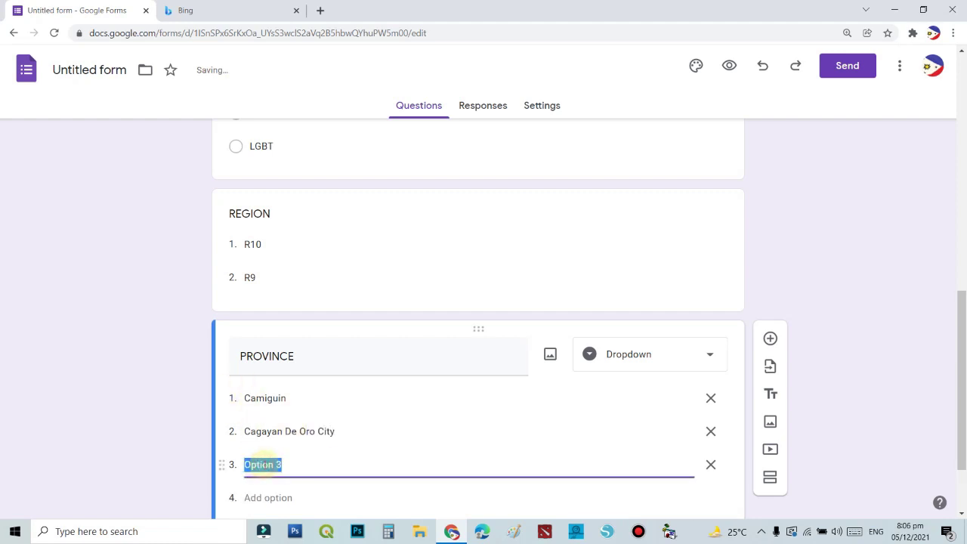
{"action": "type", "text": "Bukidnon"}
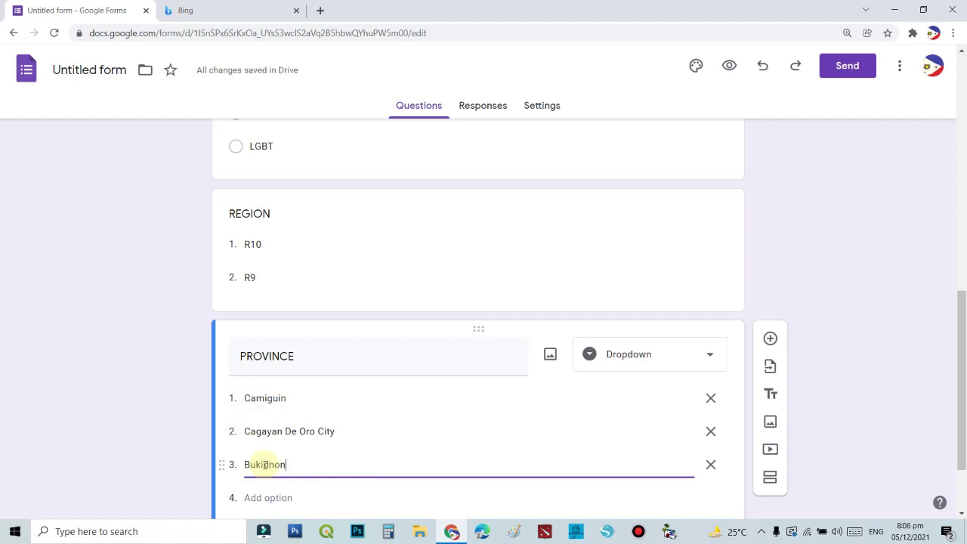
{"action": "left_click", "coordinate": [291, 494]}
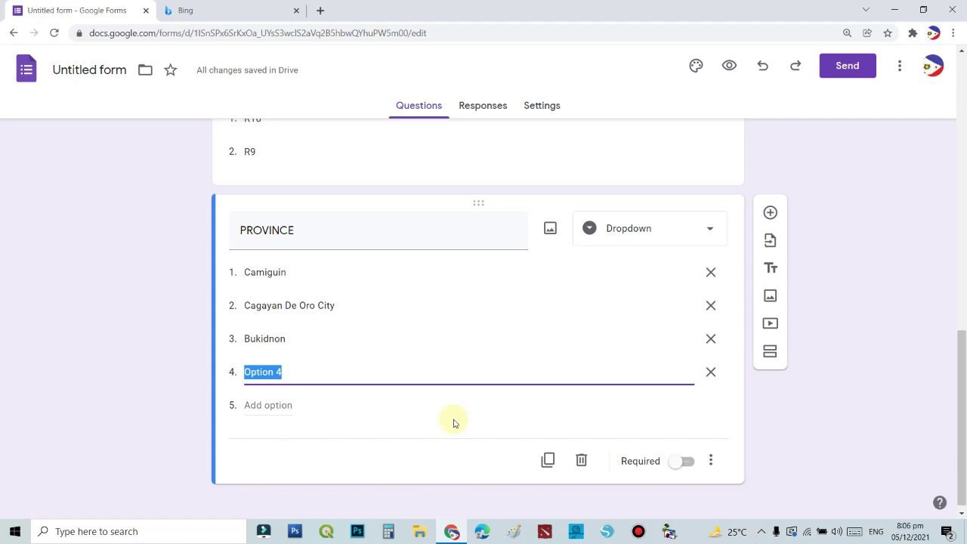
{"action": "type", "text": "Butuan"}
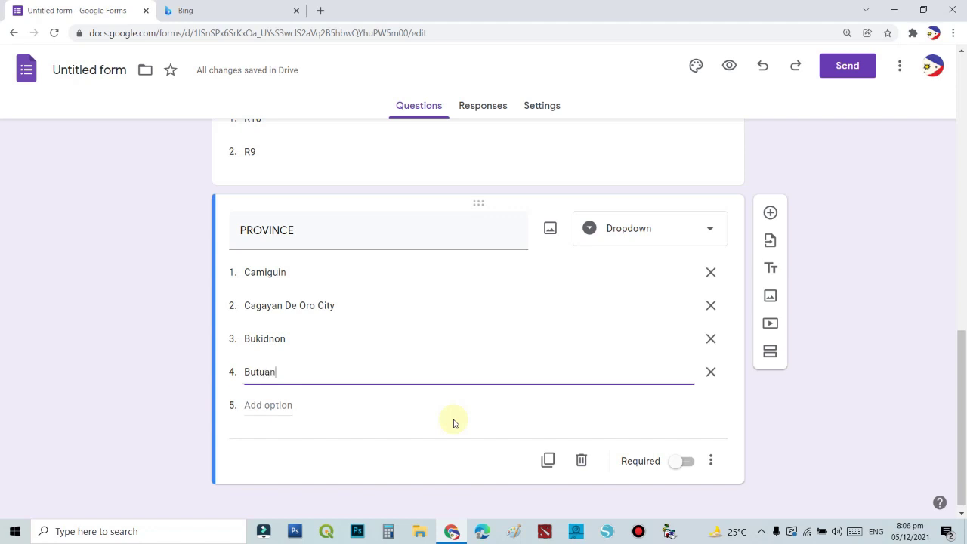
{"action": "left_click", "coordinate": [722, 413]}
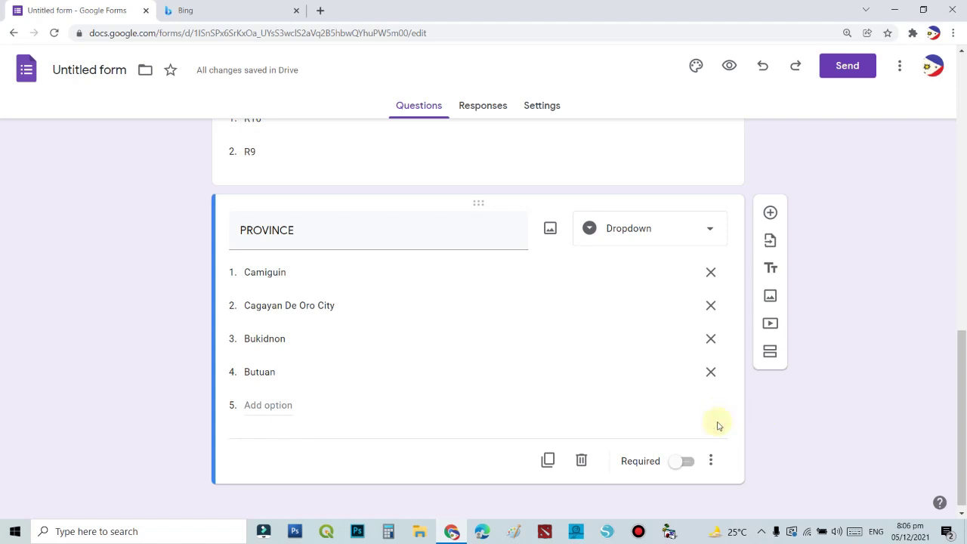
{"action": "scroll", "coordinate": [412, 336], "scroll_direction": "up", "scroll_amount": 2}
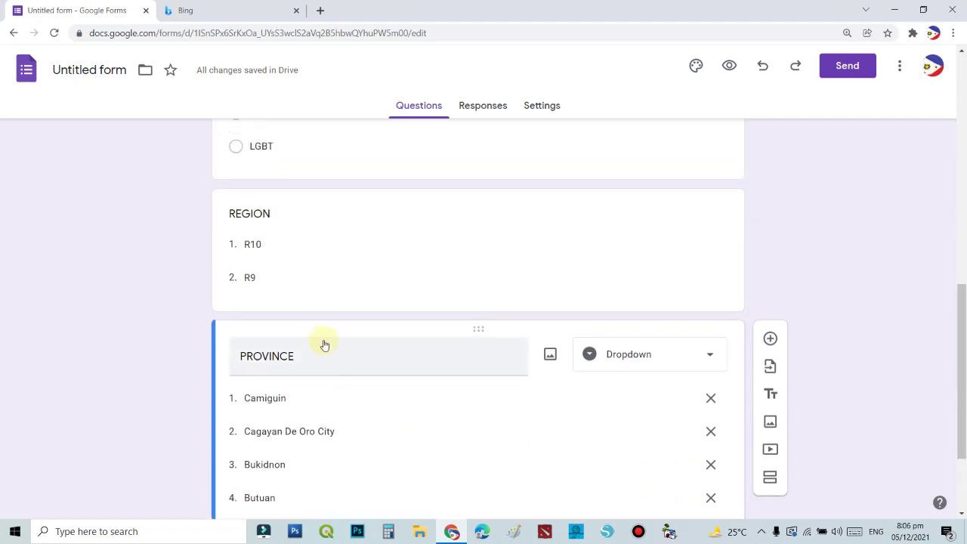
{"action": "scroll", "coordinate": [322, 340], "scroll_direction": "up", "scroll_amount": 2}
{"action": "scroll", "coordinate": [322, 367], "scroll_direction": "down", "scroll_amount": 1}
{"action": "scroll", "coordinate": [336, 378], "scroll_direction": "down", "scroll_amount": 3}
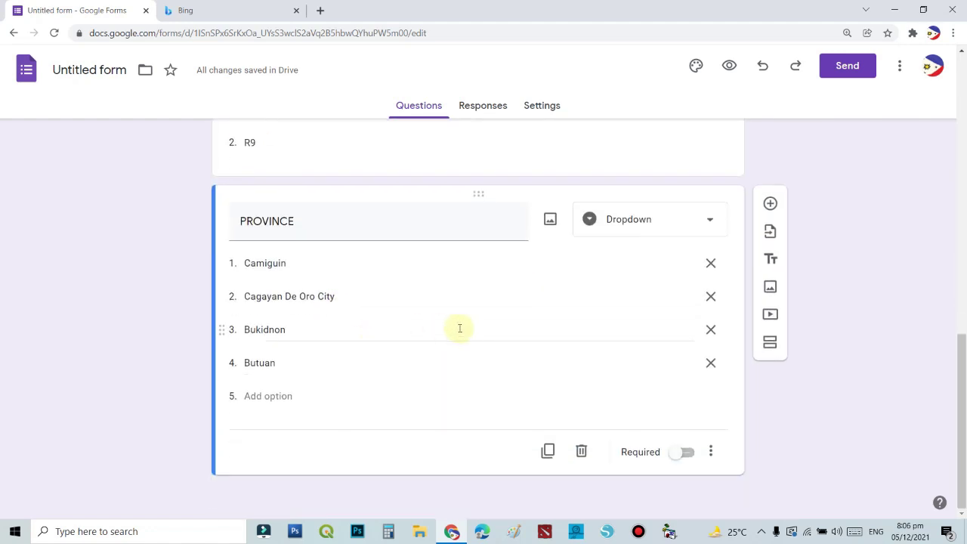
{"action": "scroll", "coordinate": [494, 305], "scroll_direction": "up", "scroll_amount": 3}
{"action": "scroll", "coordinate": [432, 296], "scroll_direction": "down", "scroll_amount": 3}
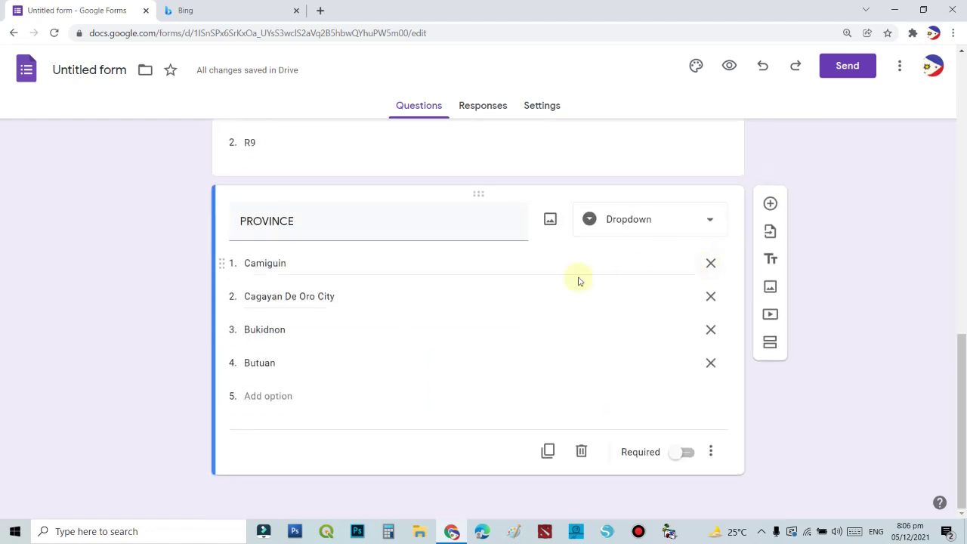
Add an Occupation question below PROVINCE and set it to Checkboxes.
{"action": "left_click", "coordinate": [770, 205]}
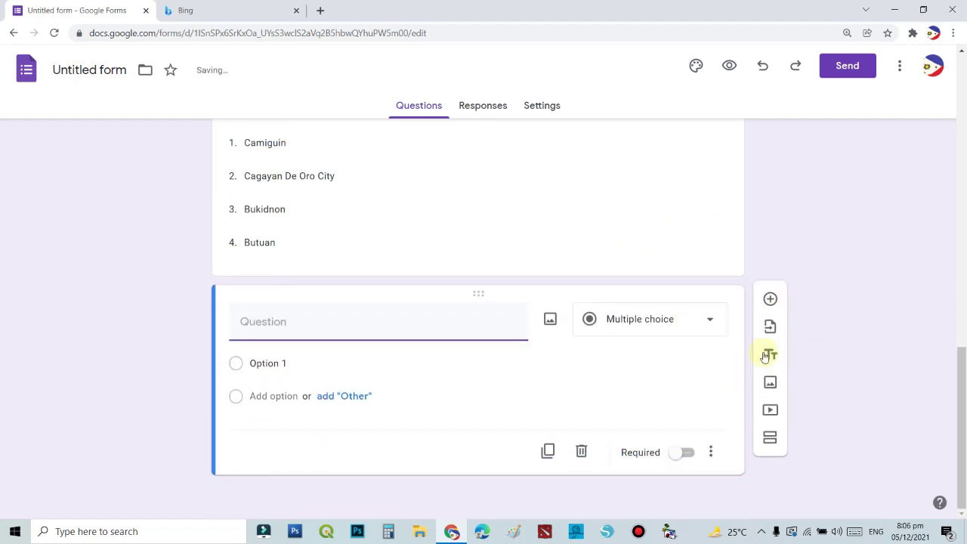
{"action": "left_click", "coordinate": [700, 320]}
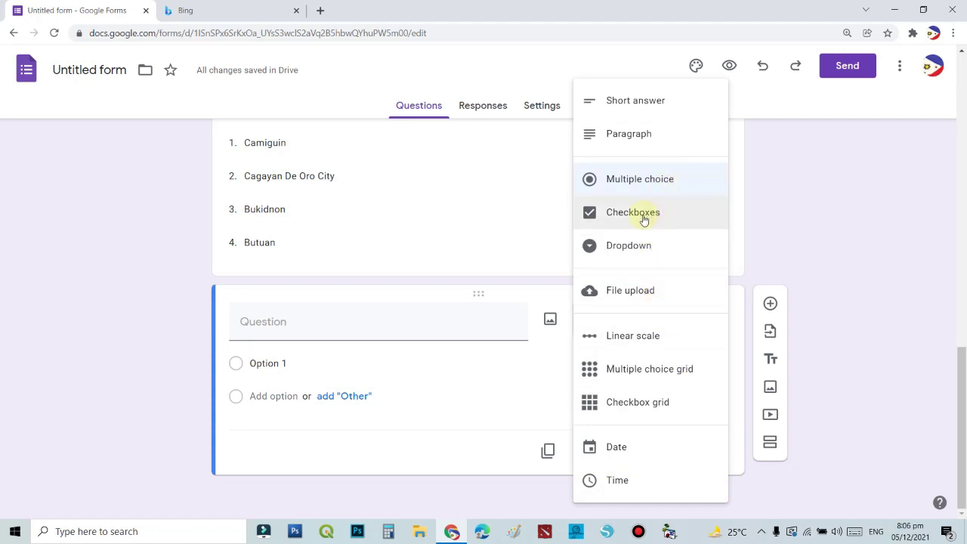
{"action": "left_click", "coordinate": [296, 389]}
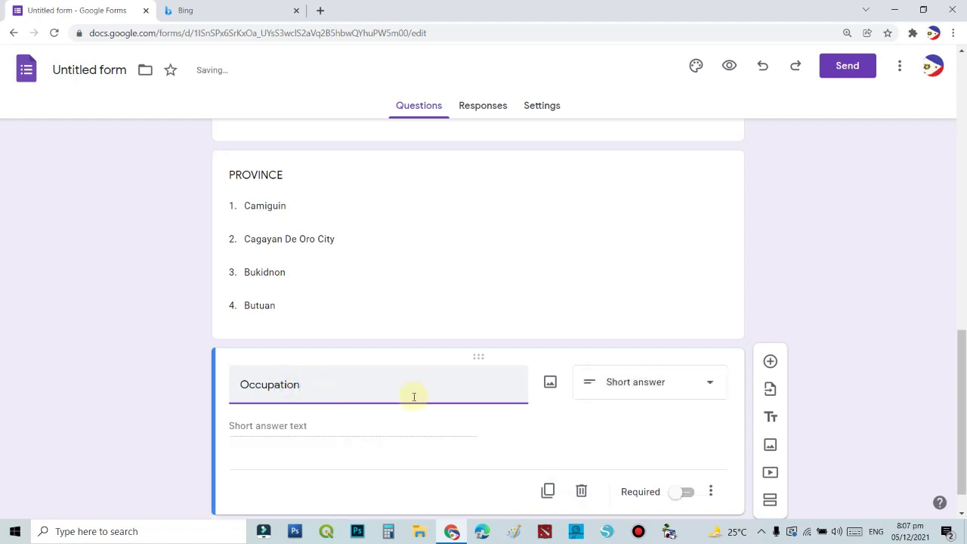
{"action": "left_click", "coordinate": [710, 388]}
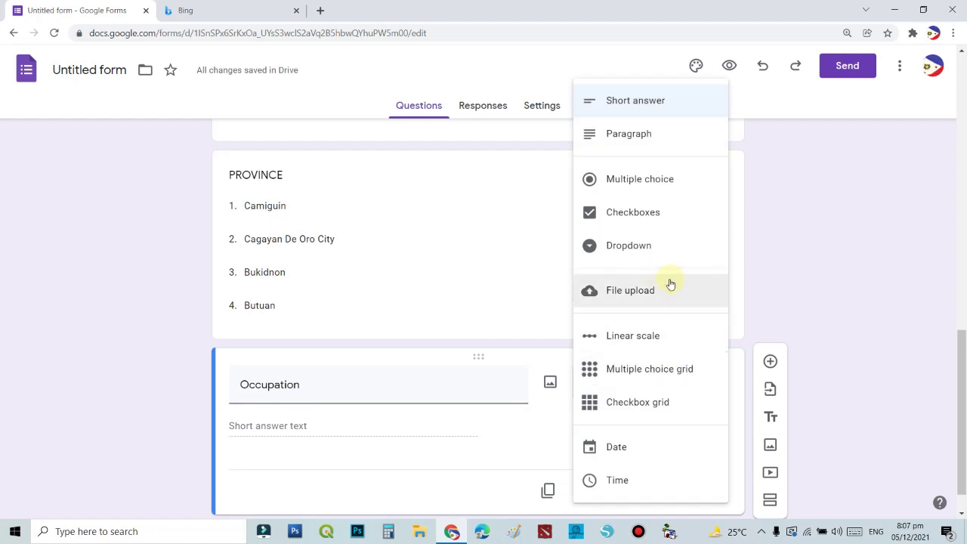
{"action": "left_click", "coordinate": [649, 212]}
Give Occupation the checkbox options Employed, Self-Employed and Student.
{"action": "left_click", "coordinate": [272, 428]}
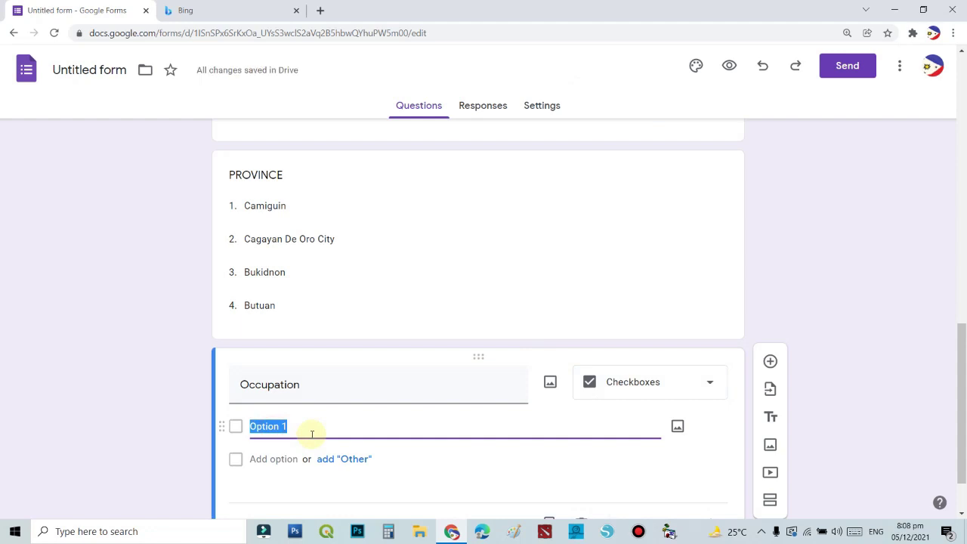
{"action": "type", "text": "Employed"}
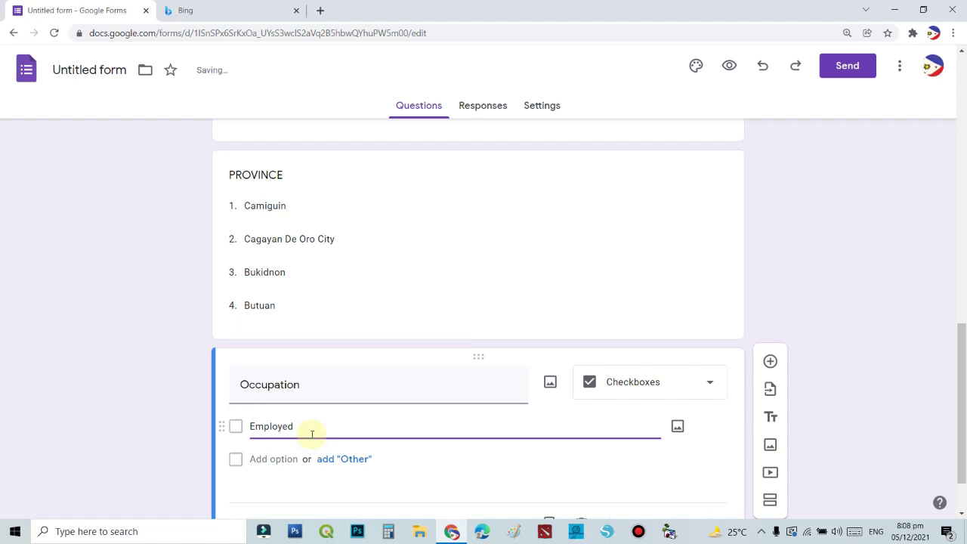
{"action": "left_click", "coordinate": [293, 458]}
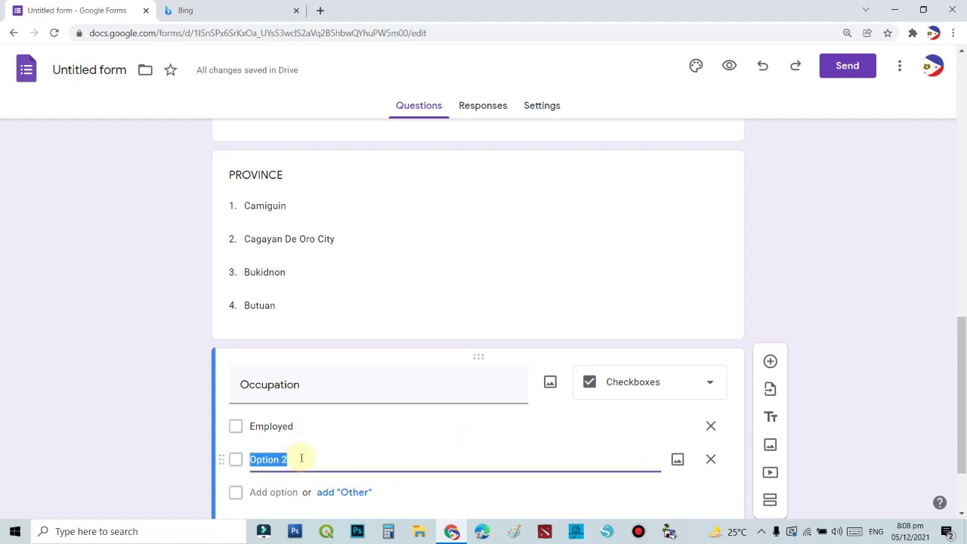
{"action": "type", "text": "Self-"}
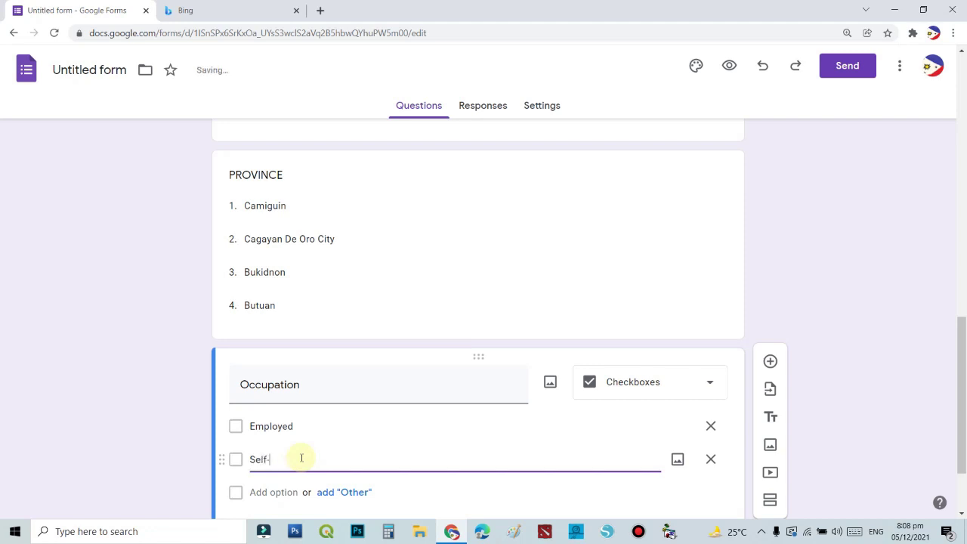
{"action": "type", "text": "Employed"}
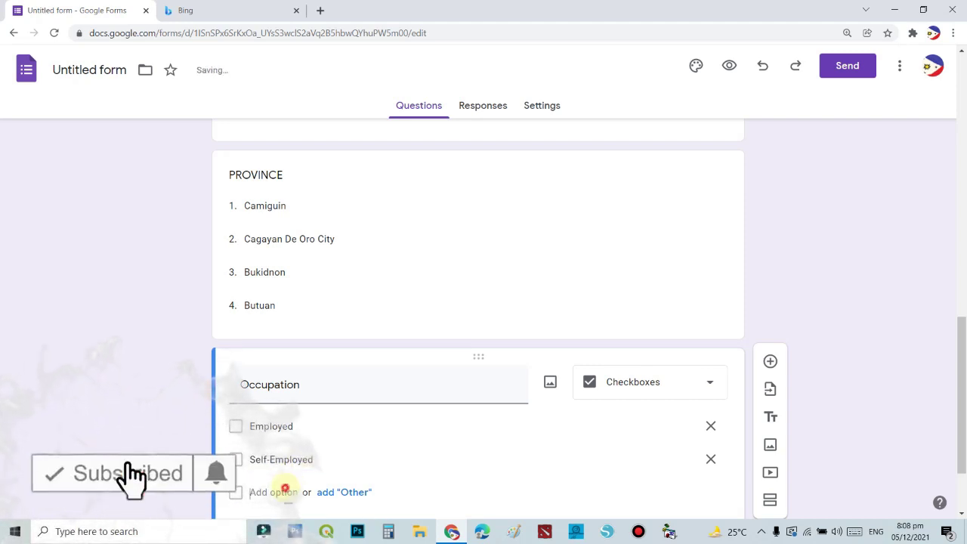
{"action": "left_click", "coordinate": [286, 491]}
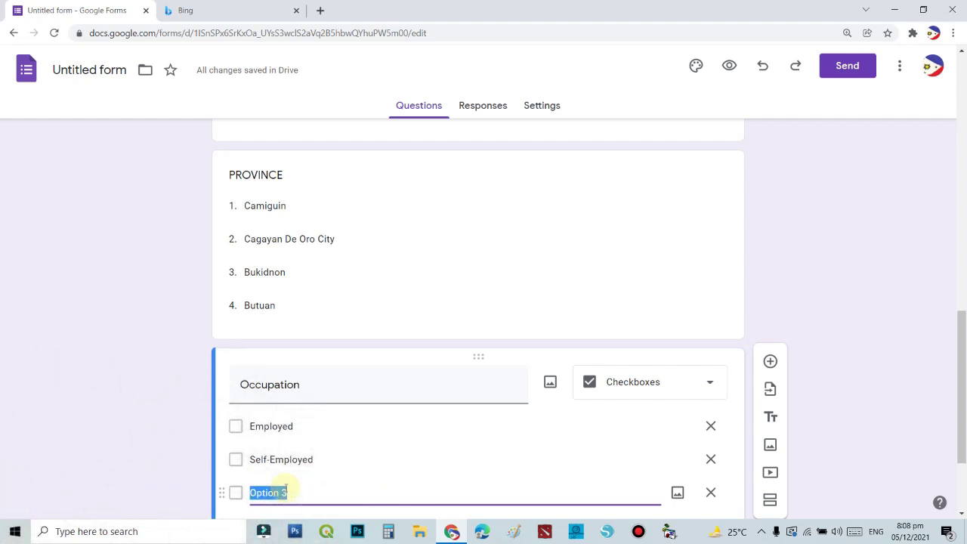
{"action": "type", "text": "st"}
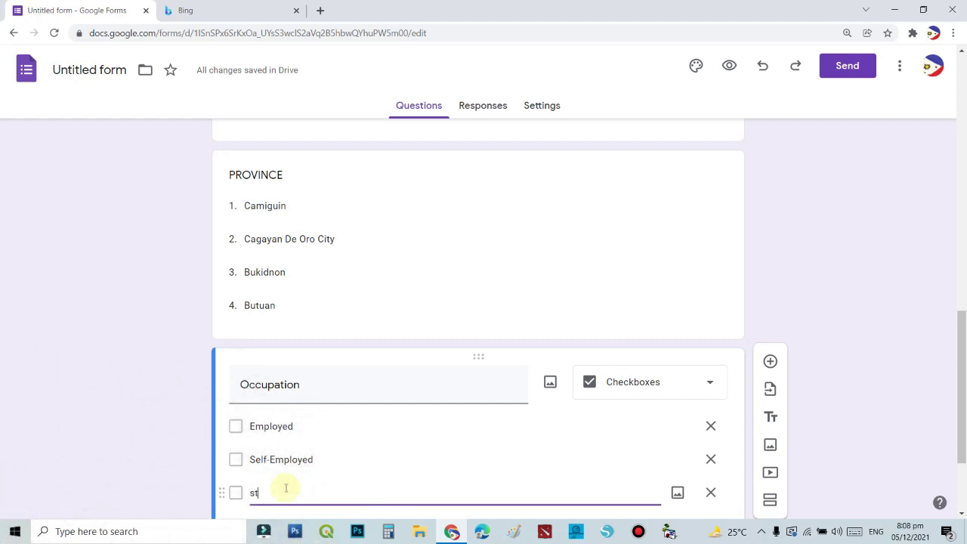
{"action": "key", "text": "BackSpace"}
{"action": "key", "text": "BackSpace"}
{"action": "key", "text": "BackSpace"}
{"action": "key", "text": "Caps_Lock"}
{"action": "type", "text": "sT"}
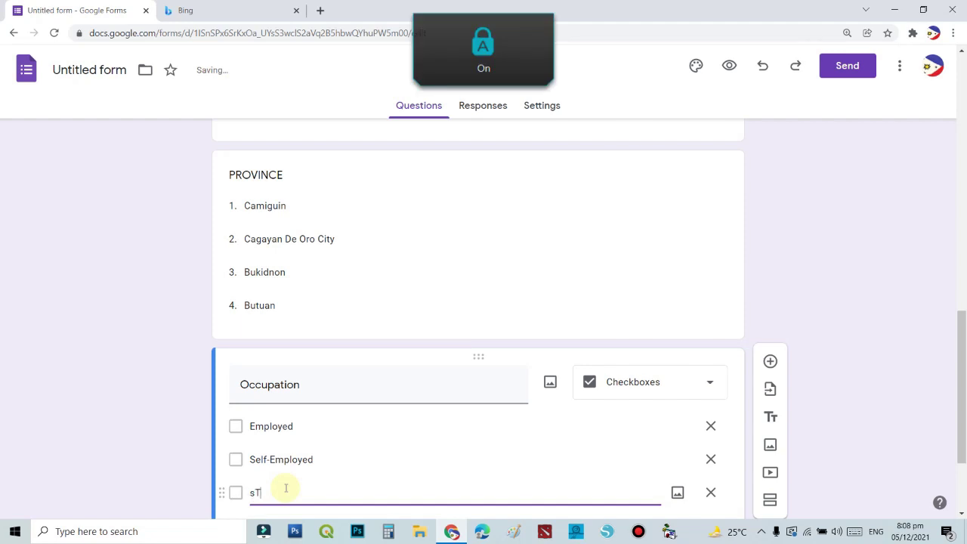
{"action": "key", "text": "BackSpace"}
{"action": "key", "text": "BackSpace"}
{"action": "key", "text": "Caps_Lock"}
{"action": "type", "text": "Stun"}
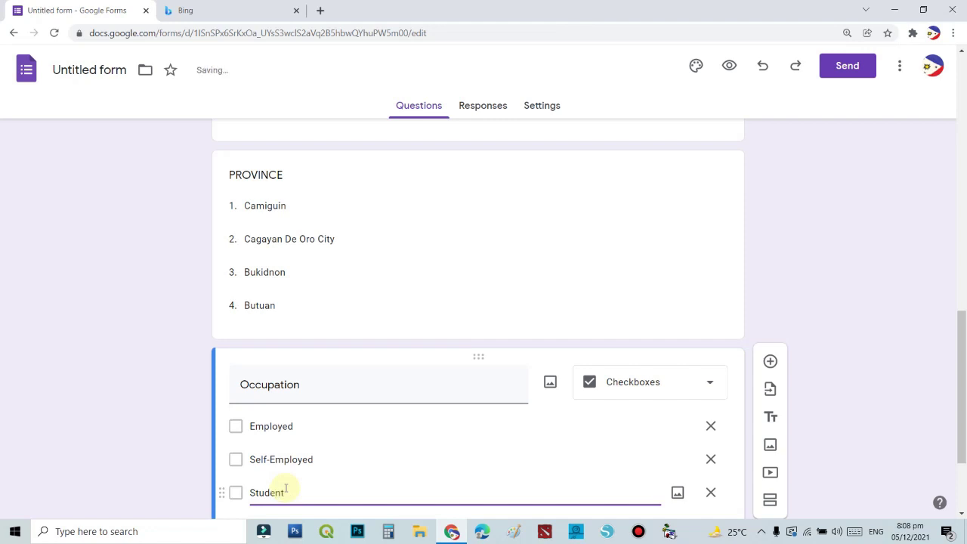
{"action": "left_click", "coordinate": [927, 309]}
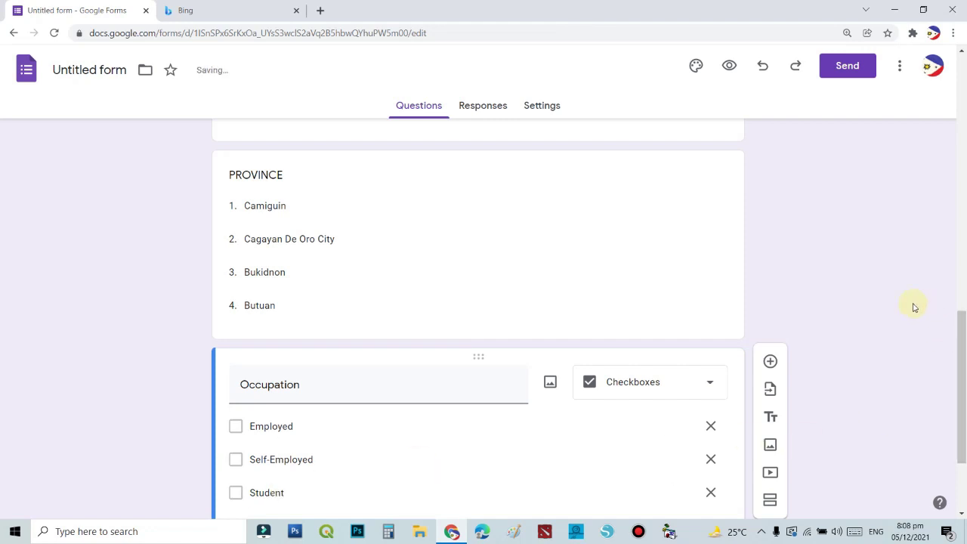
{"action": "scroll", "coordinate": [518, 272], "scroll_direction": "down", "scroll_amount": 2}
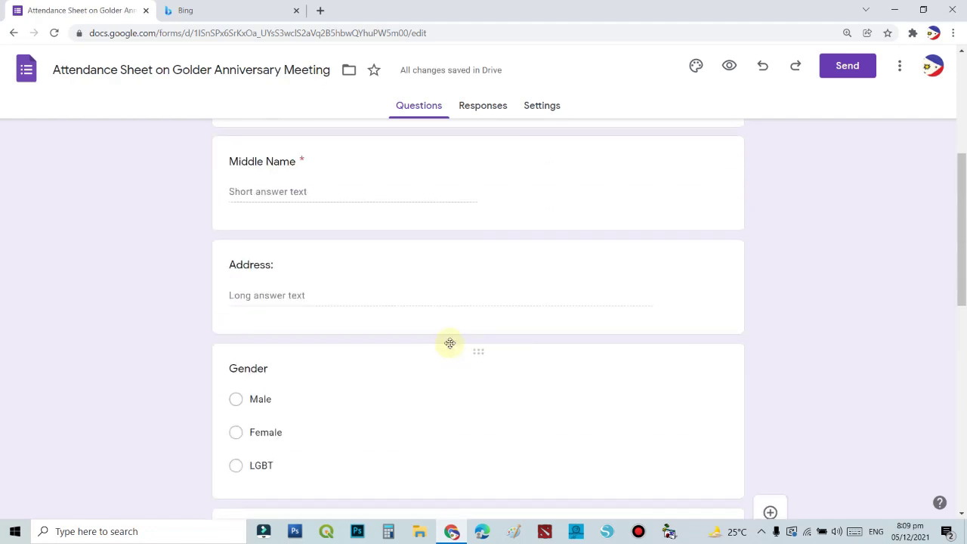
{"action": "scroll", "coordinate": [539, 345], "scroll_direction": "up", "scroll_amount": 4}
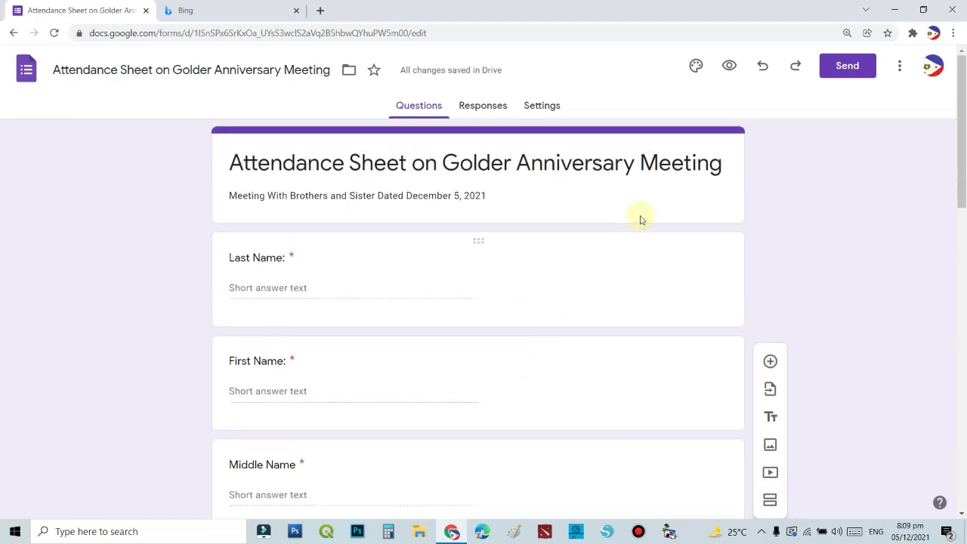
Open the form preview and fill in the last, first and middle name and address answers.
{"action": "left_click", "coordinate": [729, 66]}
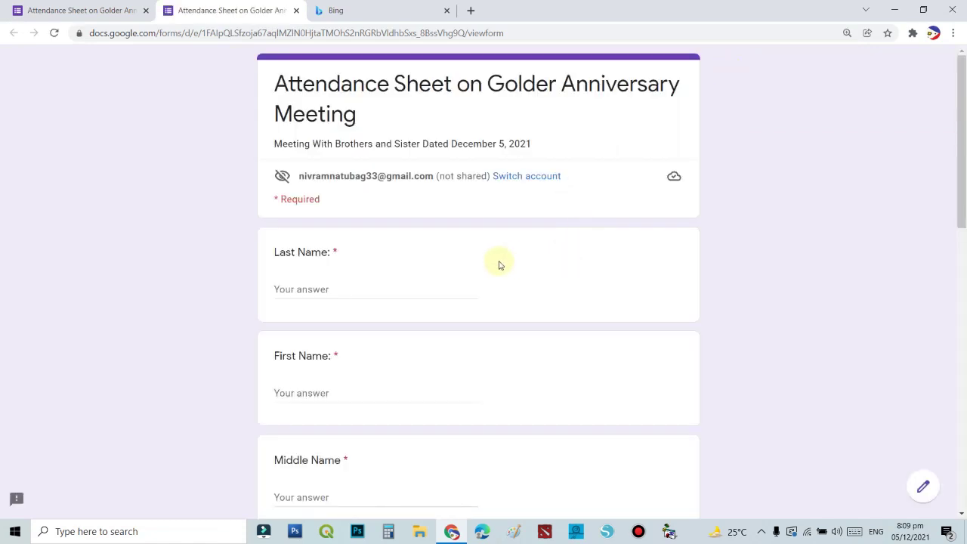
{"action": "left_click", "coordinate": [324, 288]}
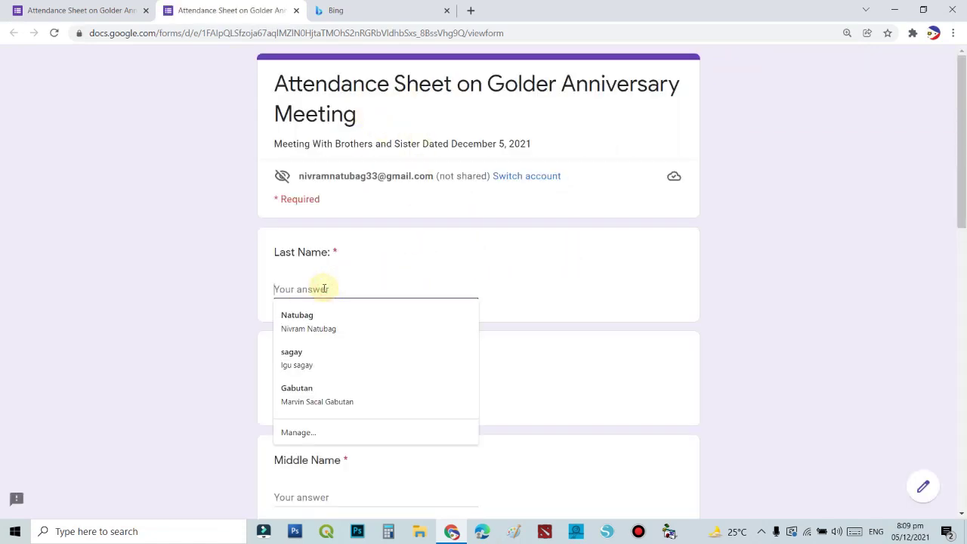
{"action": "type", "text": "Marvin"}
{"action": "key", "text": "Tab"}
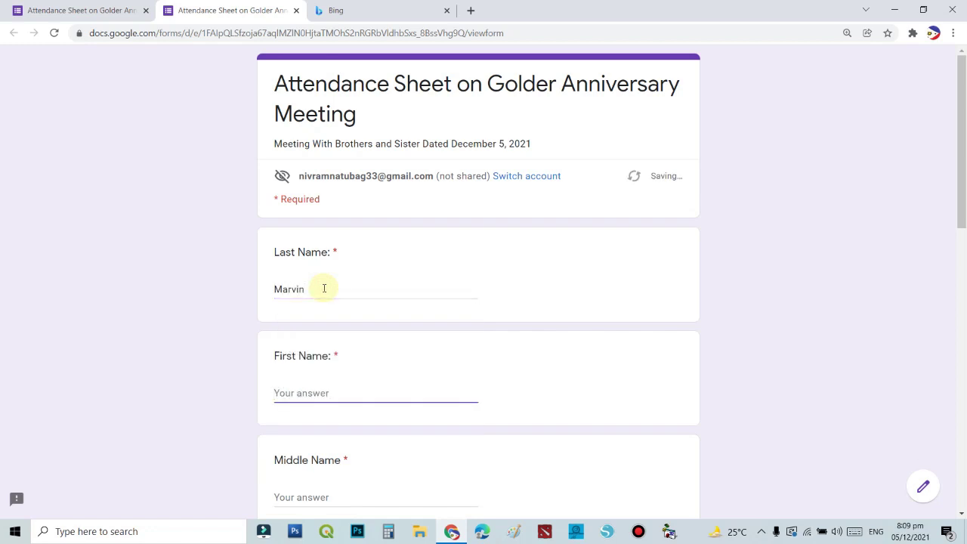
{"action": "left_click", "coordinate": [324, 289]}
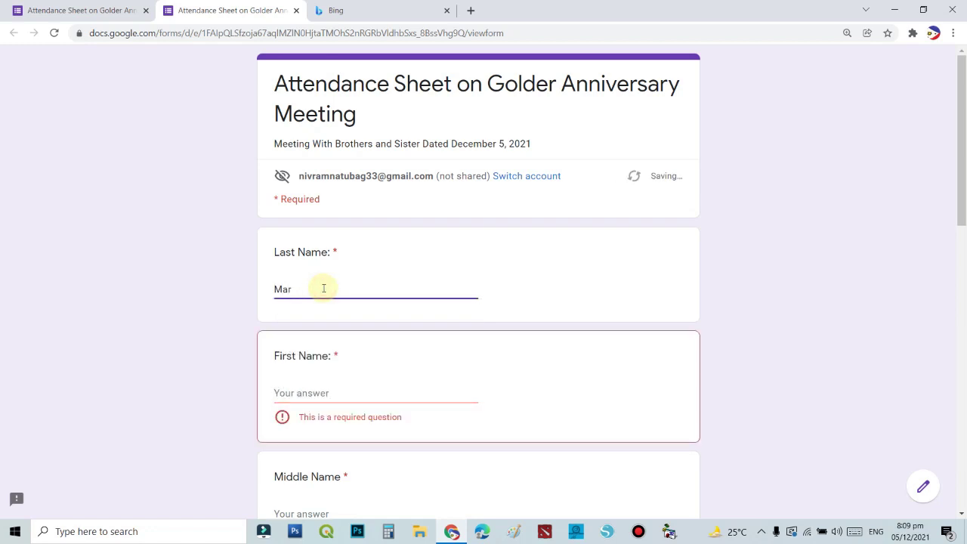
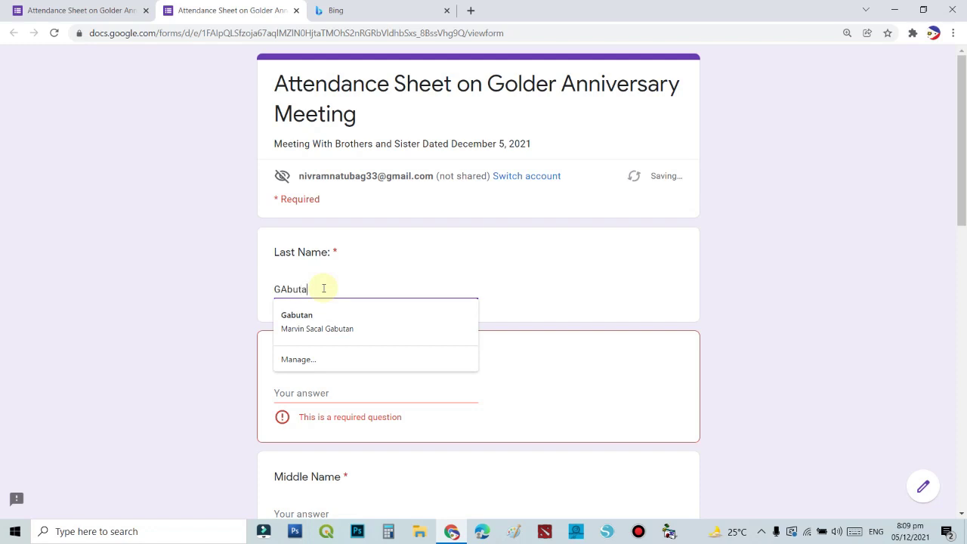
{"action": "key", "text": "Tab"}
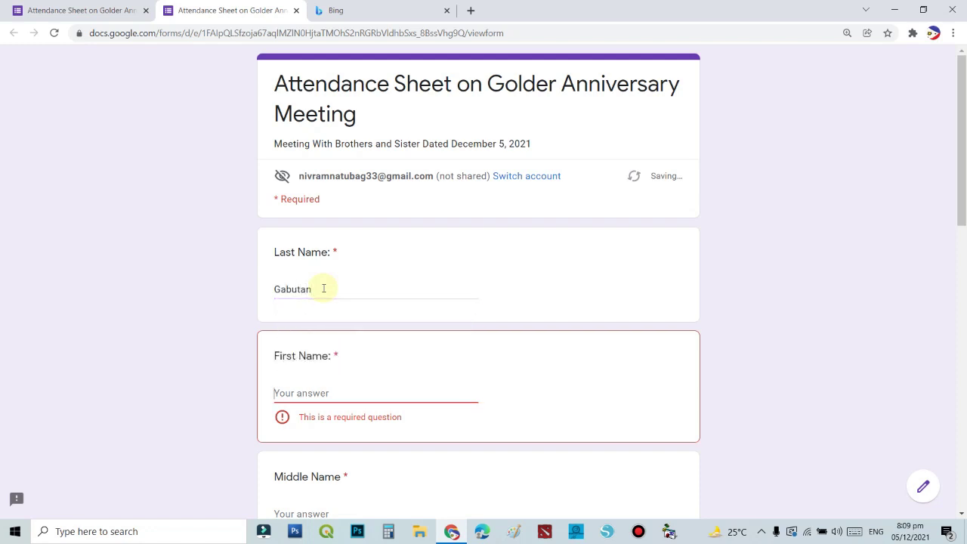
{"action": "key", "text": "Tab"}
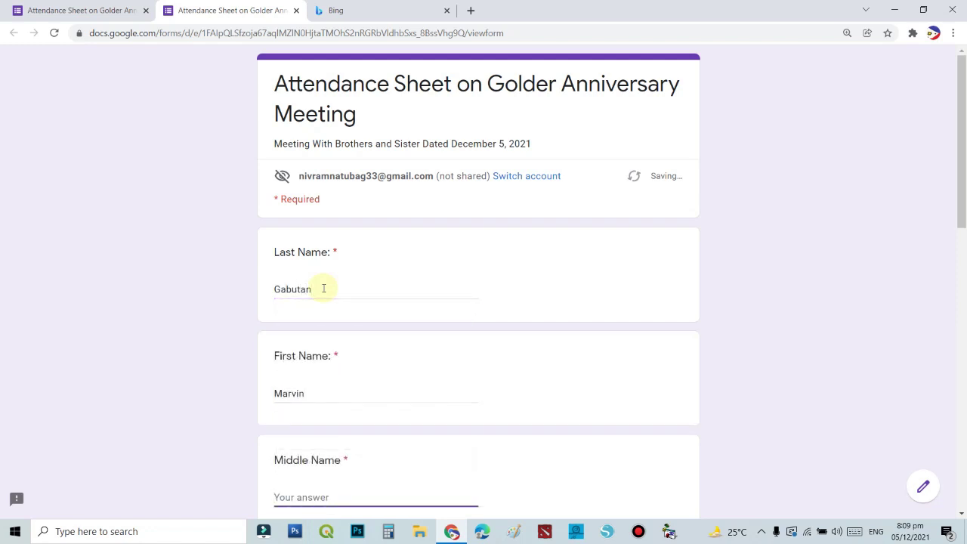
{"action": "type", "text": "Sca"}
{"action": "key", "text": "BackSpace"}
{"action": "key", "text": "BackSpace"}
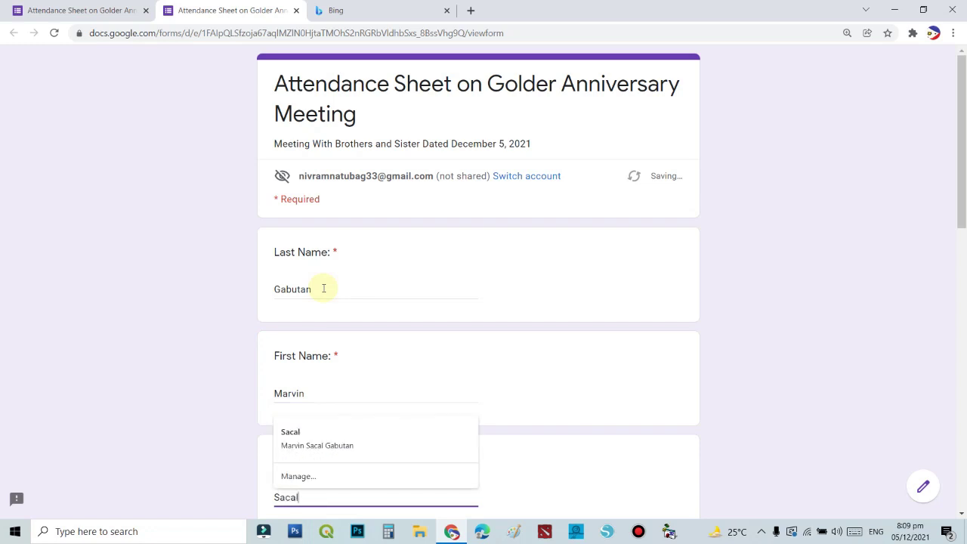
{"action": "key", "text": "Tab"}
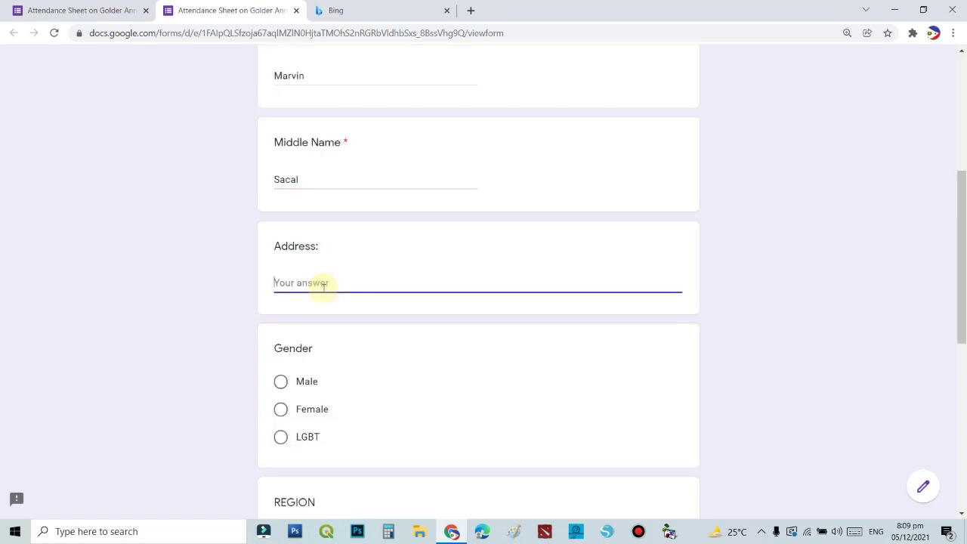
{"action": "type", "text": "Sagay, Camiguin, Province"}
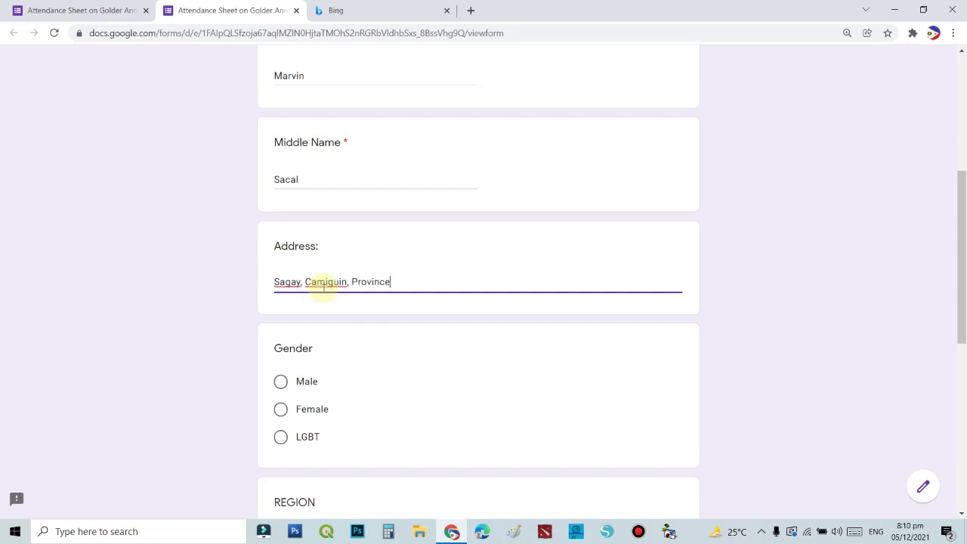
Answer Gender Male, Region R10, Province Camiguin and occupation Employed.
{"action": "left_click", "coordinate": [302, 384]}
{"action": "scroll", "coordinate": [317, 394], "scroll_direction": "down", "scroll_amount": 3}
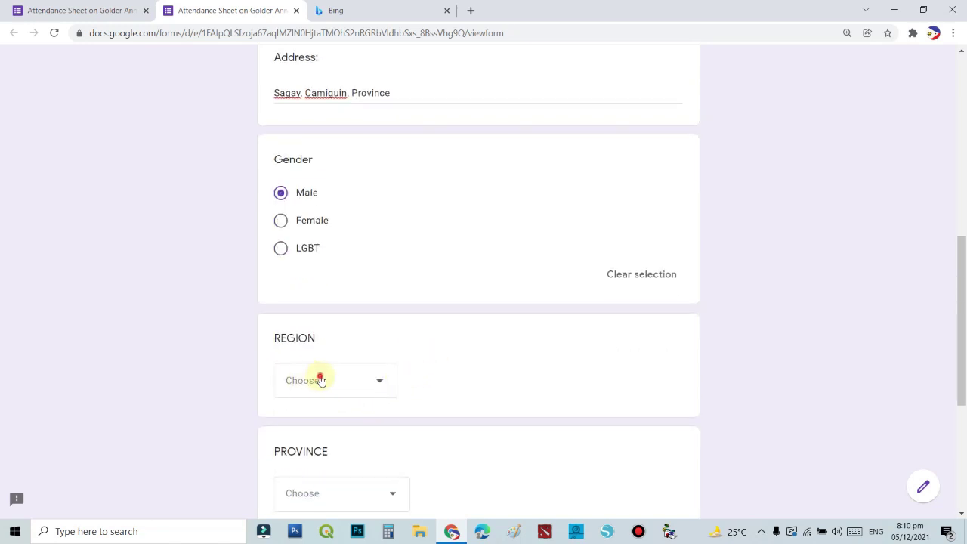
{"action": "left_click", "coordinate": [319, 379]}
{"action": "left_click", "coordinate": [384, 435]}
{"action": "scroll", "coordinate": [443, 411], "scroll_direction": "down", "scroll_amount": 3}
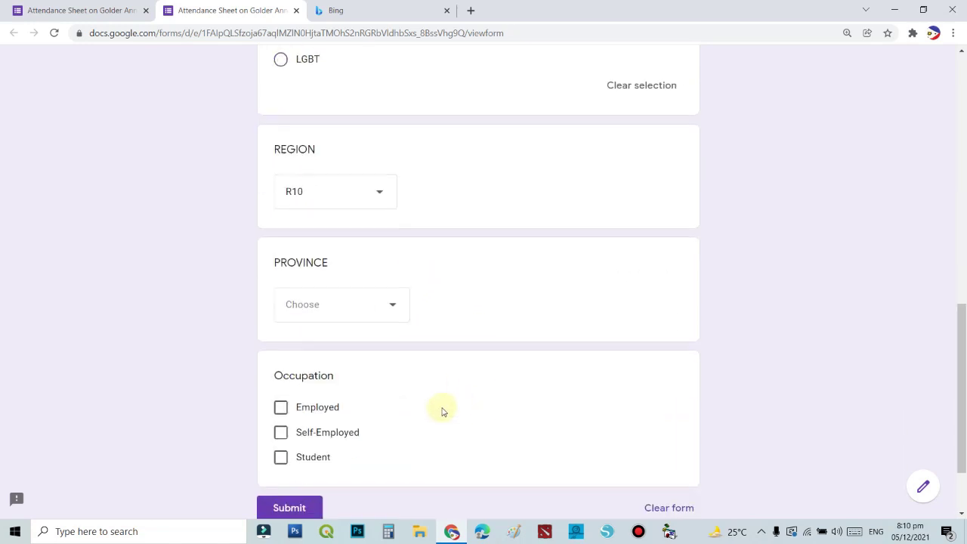
{"action": "left_click", "coordinate": [377, 304]}
{"action": "left_click", "coordinate": [378, 347]}
{"action": "scroll", "coordinate": [421, 385], "scroll_direction": "down", "scroll_amount": 2}
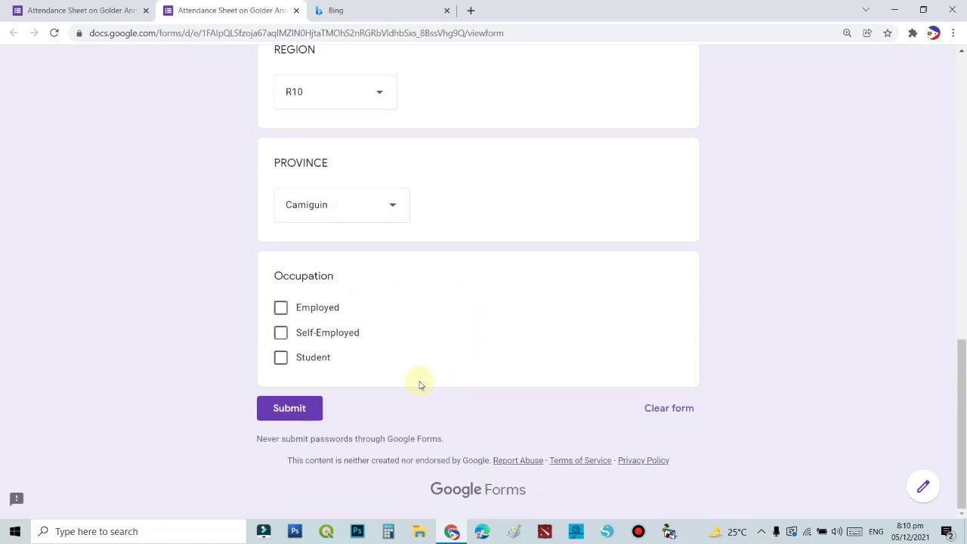
{"action": "left_click", "coordinate": [280, 309]}
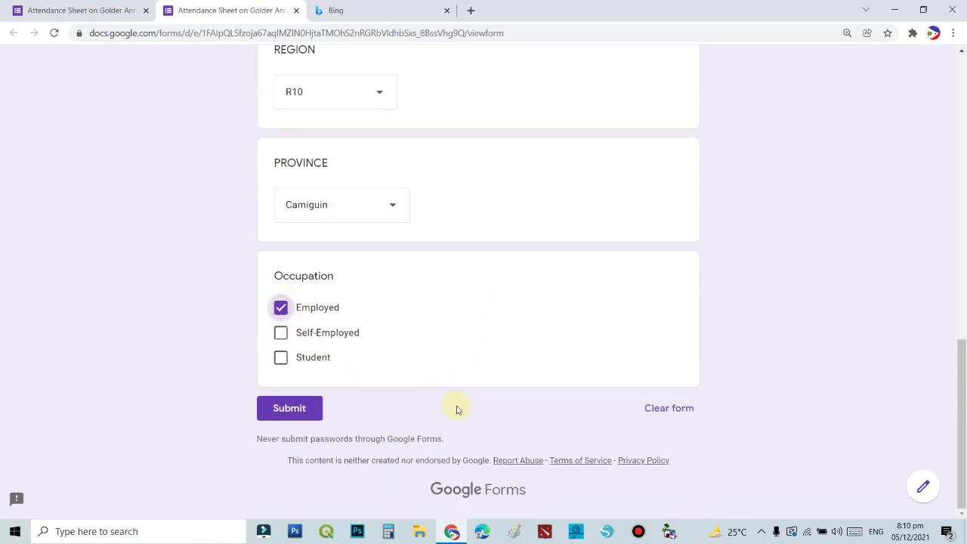
Submit the test response and start another blank response.
{"action": "scroll", "coordinate": [457, 408], "scroll_direction": "up", "scroll_amount": 15}
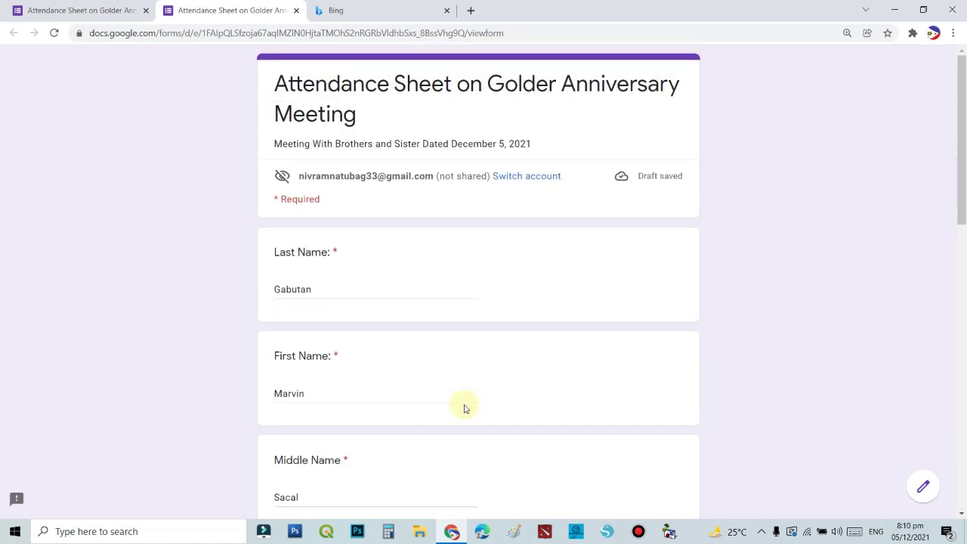
{"action": "scroll", "coordinate": [465, 409], "scroll_direction": "down", "scroll_amount": 13}
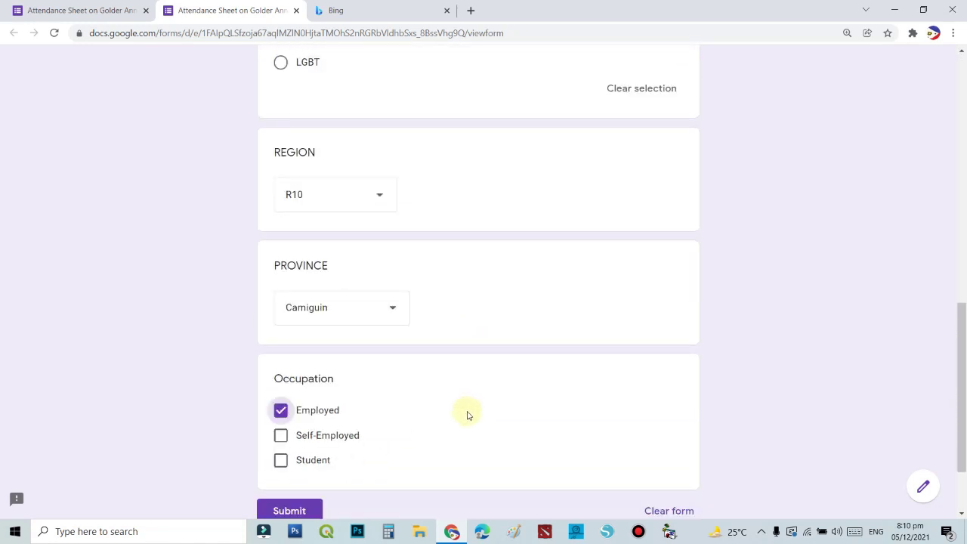
{"action": "scroll", "coordinate": [467, 414], "scroll_direction": "down", "scroll_amount": 2}
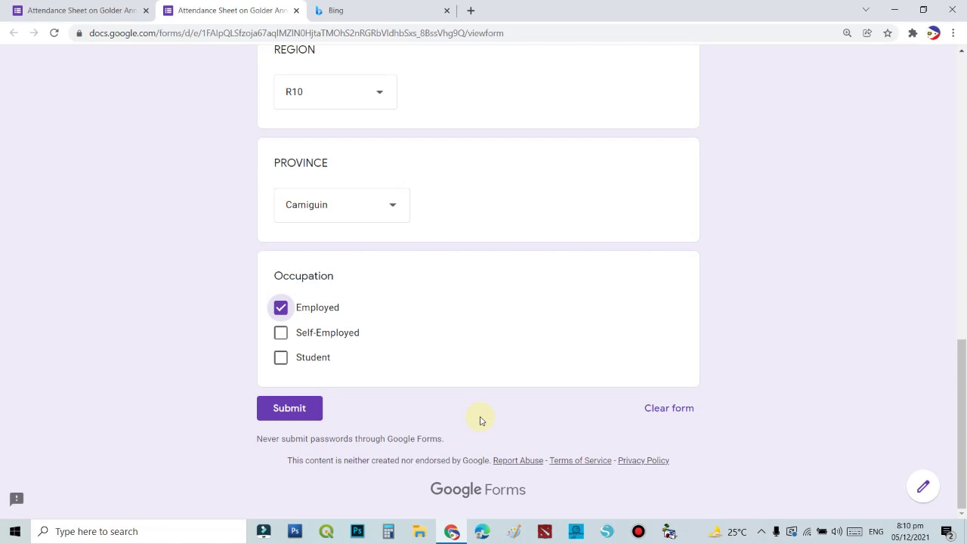
{"action": "scroll", "coordinate": [481, 421], "scroll_direction": "up", "scroll_amount": 15}
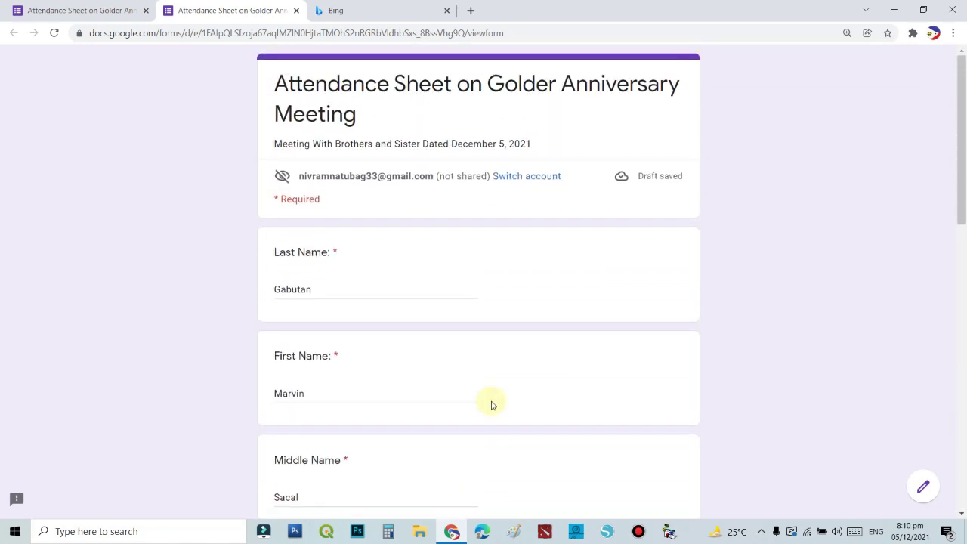
{"action": "scroll", "coordinate": [497, 415], "scroll_direction": "down", "scroll_amount": 15}
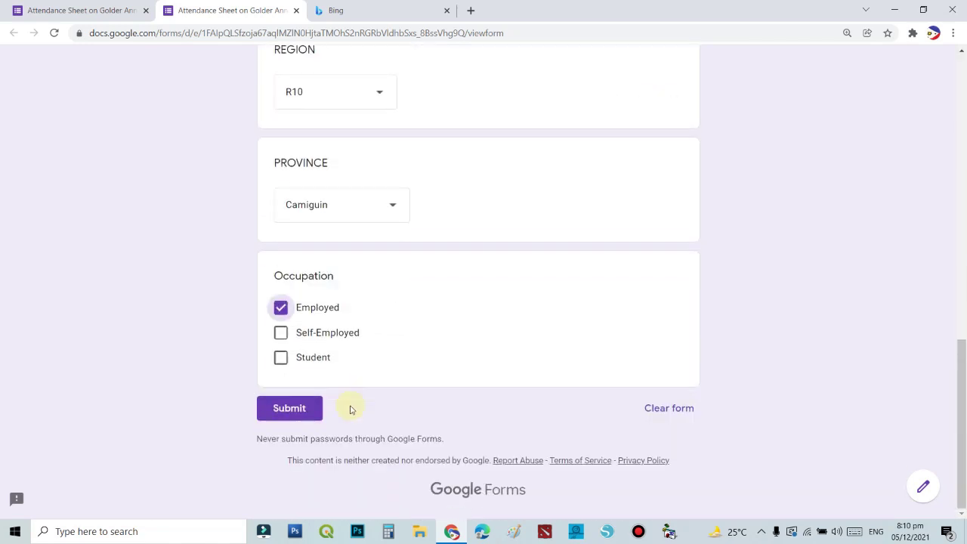
{"action": "left_click", "coordinate": [275, 409]}
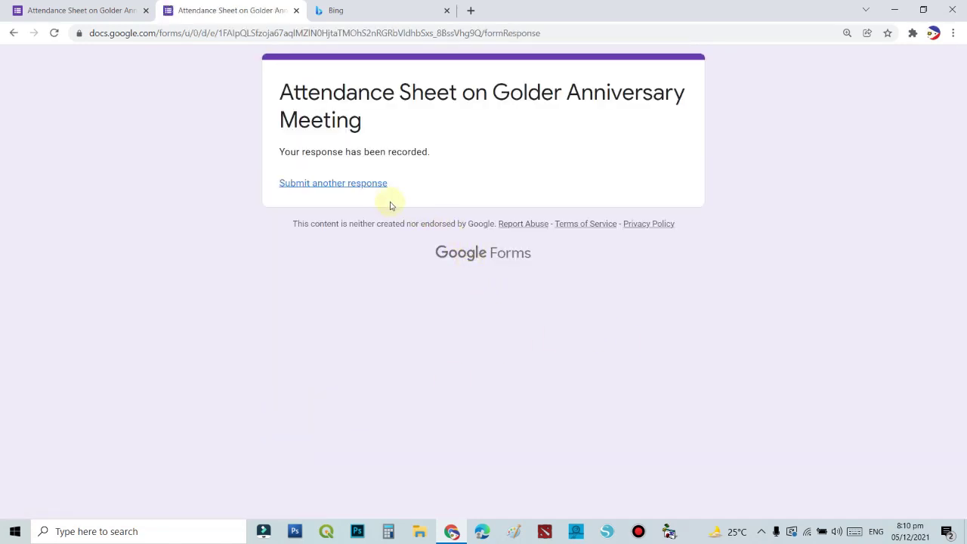
{"action": "left_click", "coordinate": [355, 183]}
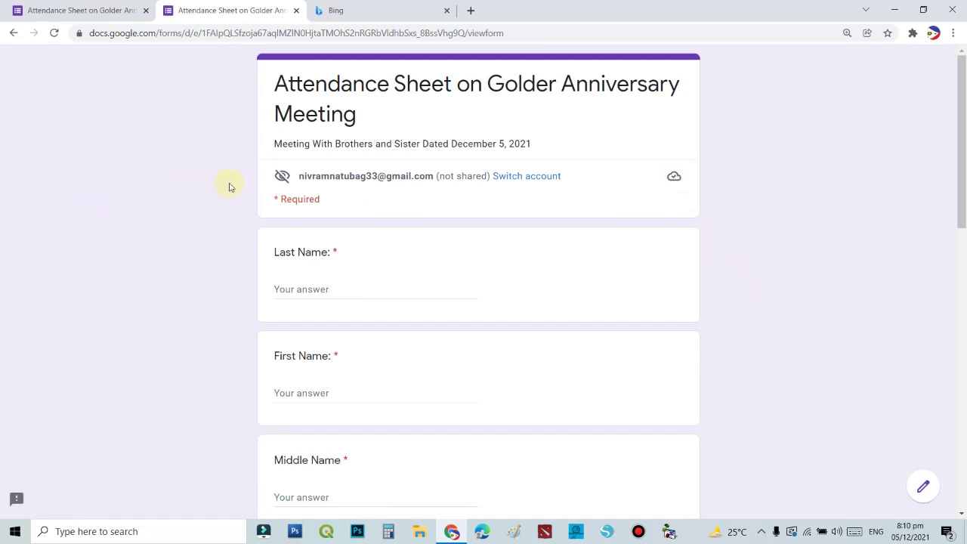
Fill the last, first and middle name and address fields with placeholder text.
{"action": "scroll", "coordinate": [382, 370], "scroll_direction": "down", "scroll_amount": 7}
{"action": "scroll", "coordinate": [382, 361], "scroll_direction": "up", "scroll_amount": 4}
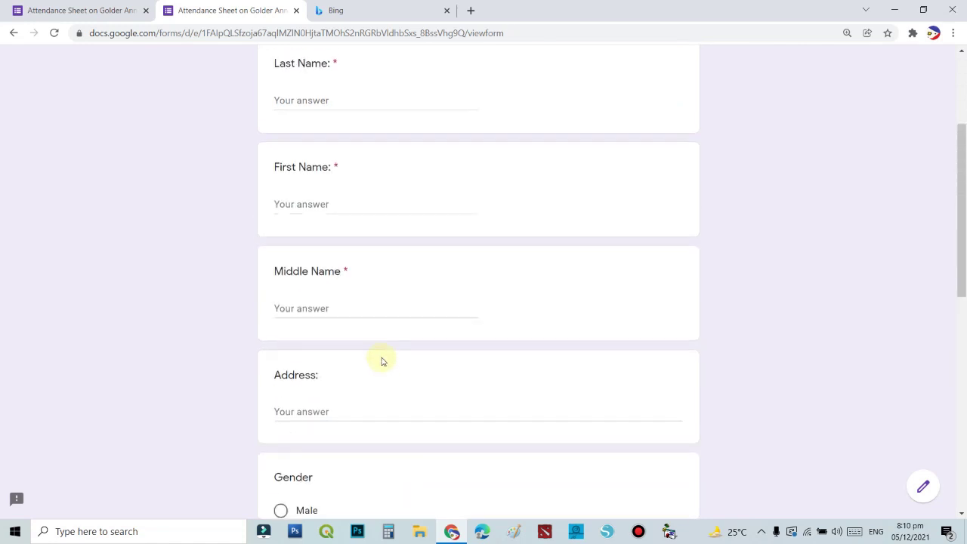
{"action": "scroll", "coordinate": [382, 361], "scroll_direction": "up", "scroll_amount": 3}
{"action": "left_click", "coordinate": [342, 287]}
{"action": "type", "text": "dfa"}
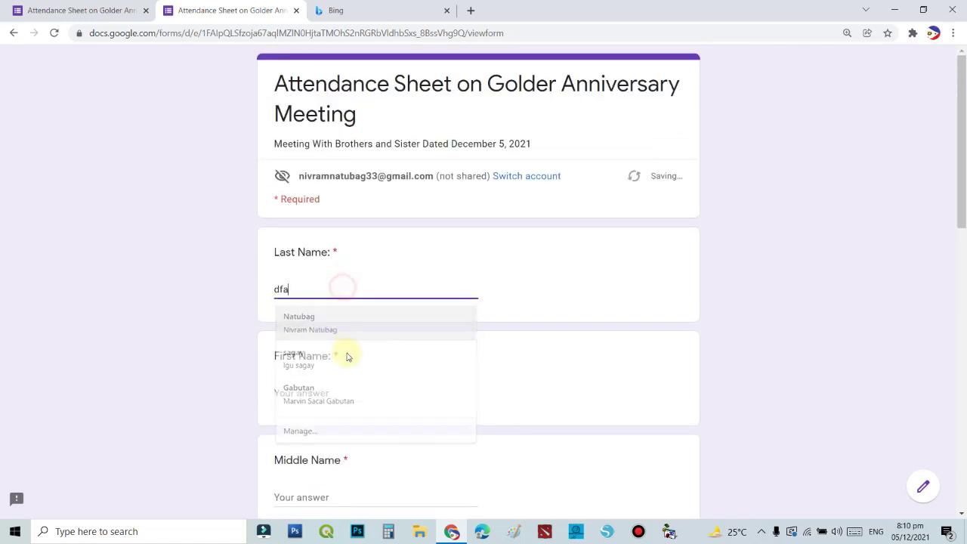
{"action": "type", "text": "dfsafs"}
{"action": "left_click", "coordinate": [382, 388]}
{"action": "type", "text": "asdfsaf"}
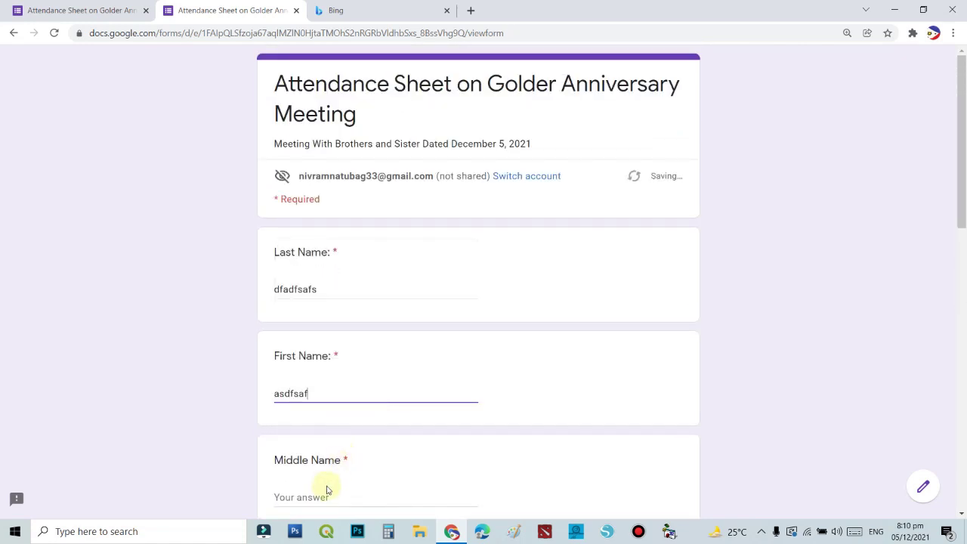
{"action": "left_click", "coordinate": [355, 478]}
{"action": "left_click", "coordinate": [318, 493]}
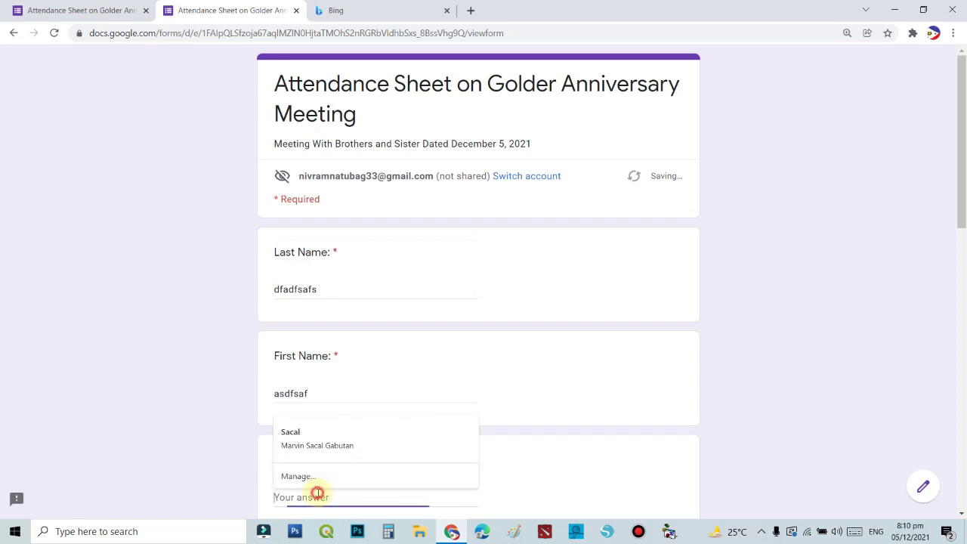
{"action": "type", "text": "sadfsafdsa"}
{"action": "scroll", "coordinate": [417, 436], "scroll_direction": "down", "scroll_amount": 4}
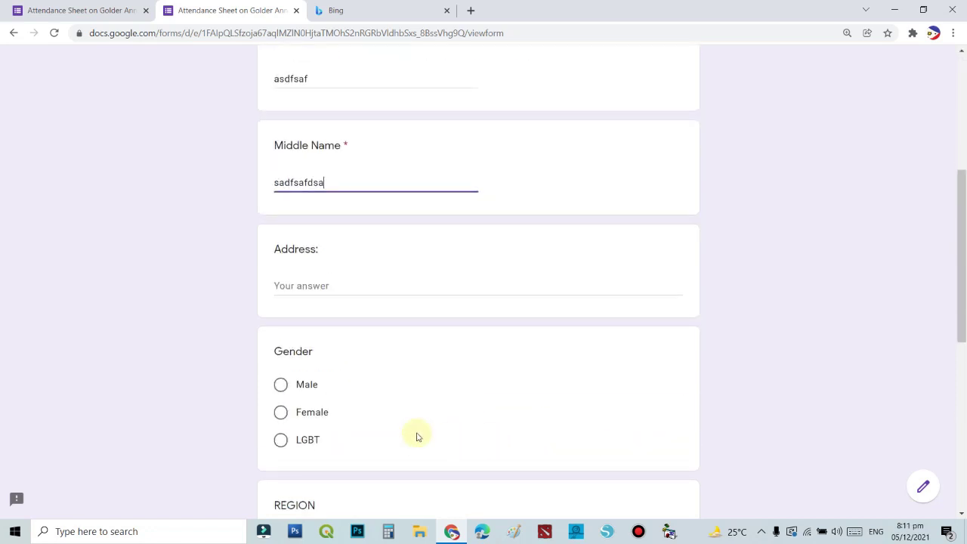
{"action": "left_click", "coordinate": [298, 285]}
{"action": "type", "text": "fsadfsafsafdsa"}
Answer Male, R10, Camiguin and Employed, submit, and start a fresh response.
{"action": "left_click", "coordinate": [280, 385]}
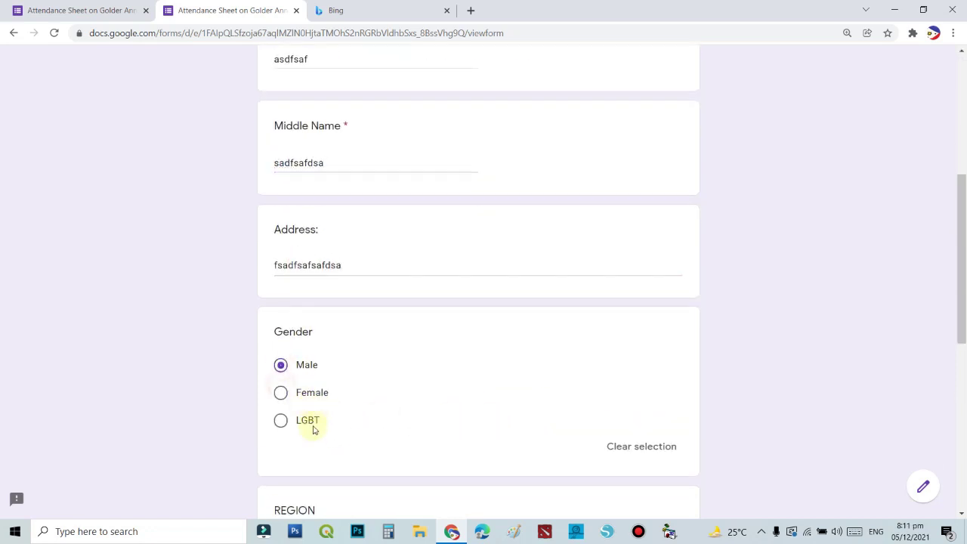
{"action": "scroll", "coordinate": [313, 425], "scroll_direction": "down", "scroll_amount": 2}
{"action": "left_click", "coordinate": [306, 396]}
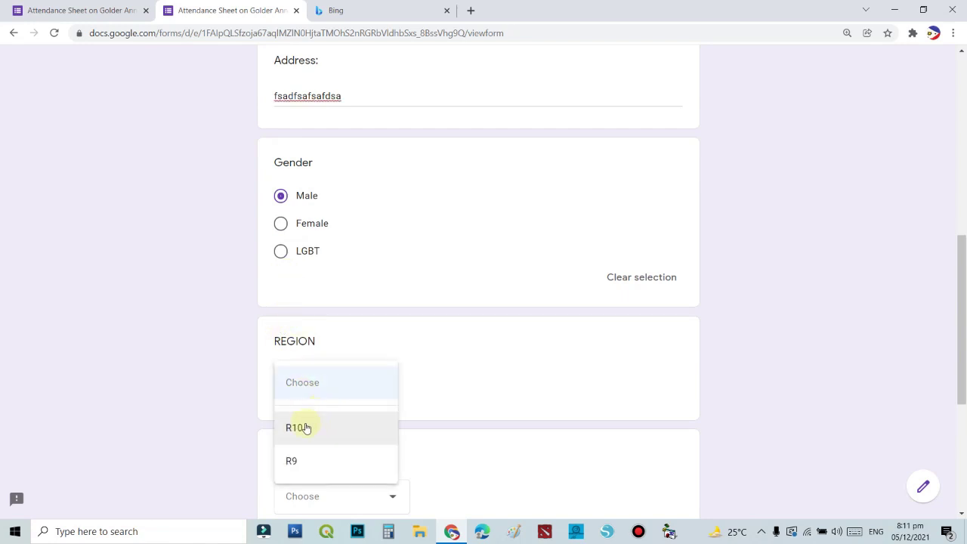
{"action": "left_click", "coordinate": [303, 427]}
{"action": "scroll", "coordinate": [329, 452], "scroll_direction": "down", "scroll_amount": 3}
{"action": "left_click", "coordinate": [324, 245]}
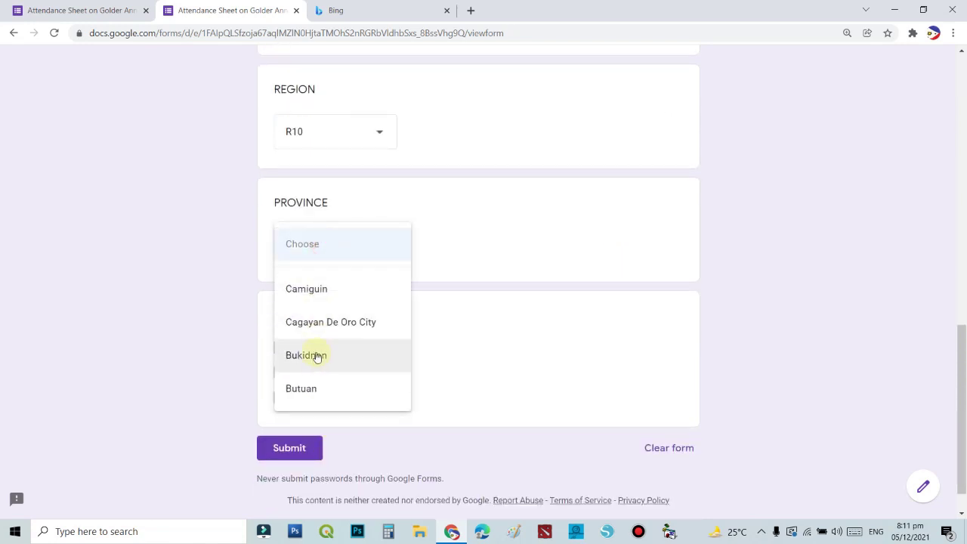
{"action": "left_click", "coordinate": [311, 294]}
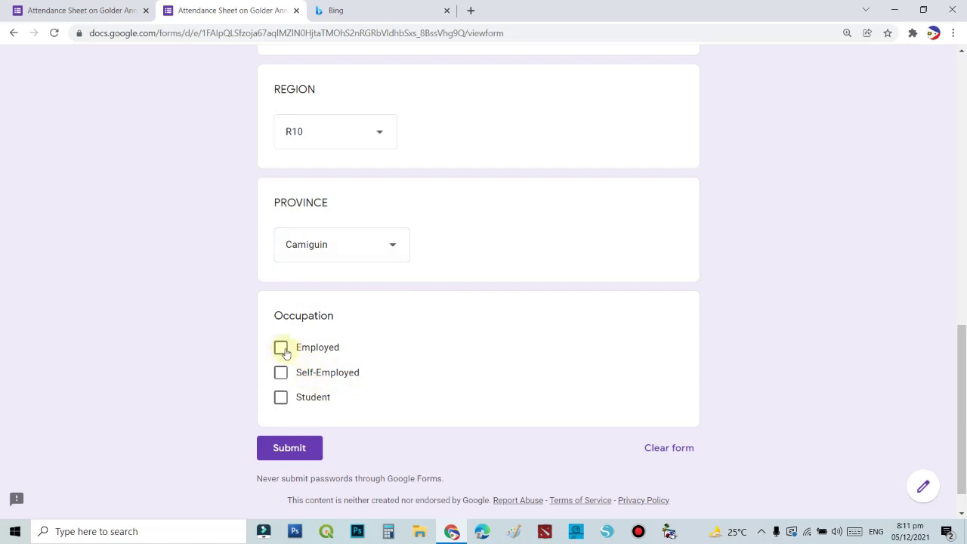
{"action": "left_click", "coordinate": [280, 348]}
{"action": "scroll", "coordinate": [287, 446], "scroll_direction": "down", "scroll_amount": 1}
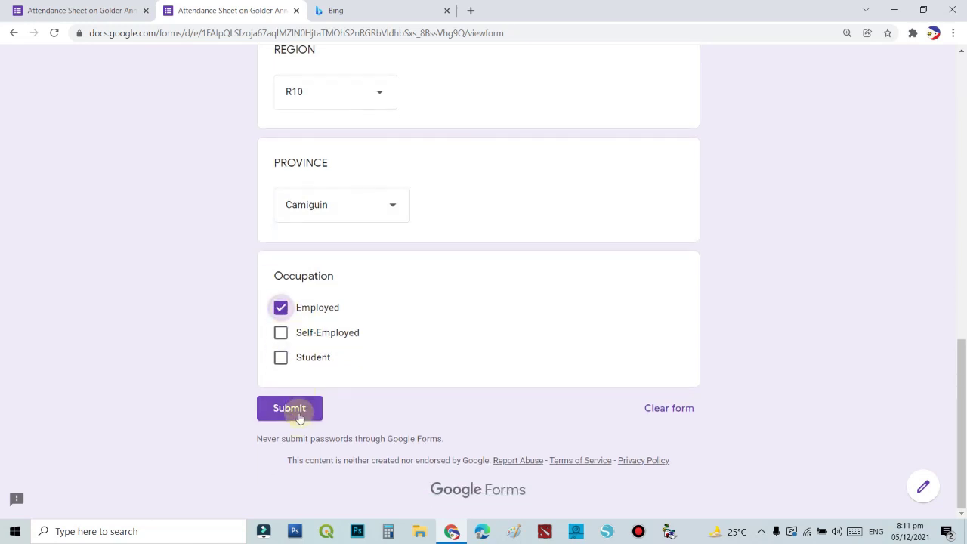
{"action": "left_click", "coordinate": [295, 408]}
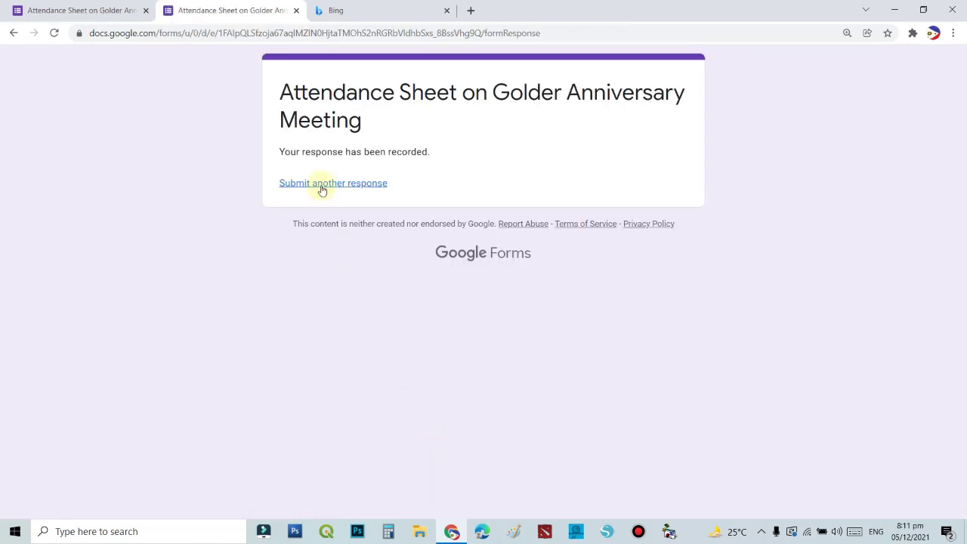
{"action": "left_click", "coordinate": [321, 188]}
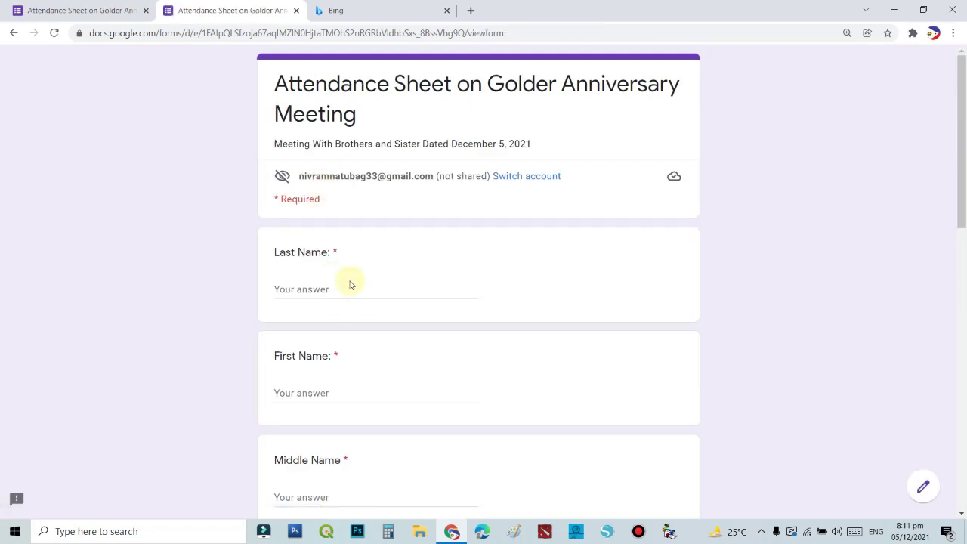
Fill the last, first and middle name fields with placeholder text.
{"action": "left_click", "coordinate": [341, 293]}
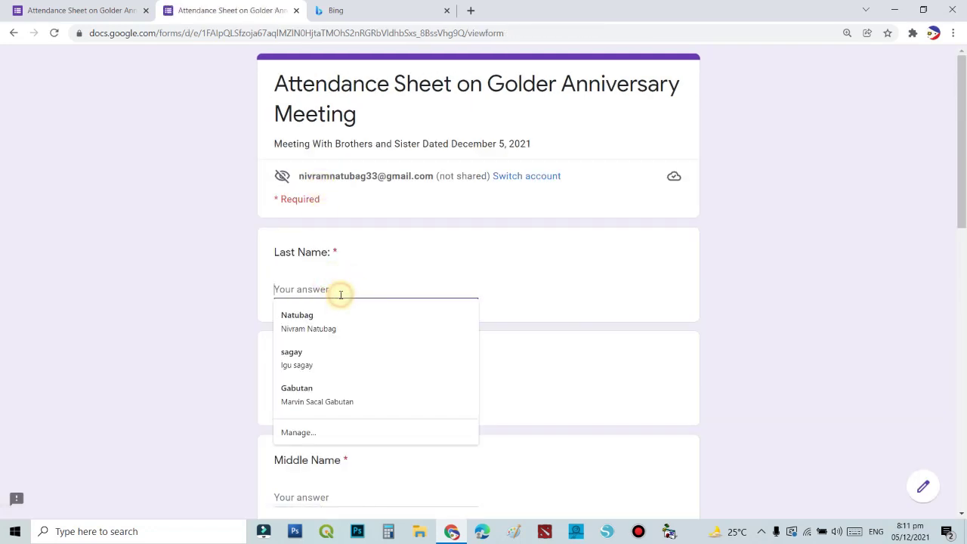
{"action": "type", "text": "thteytertert"}
{"action": "left_click", "coordinate": [309, 393]}
{"action": "type", "text": "erterterte"}
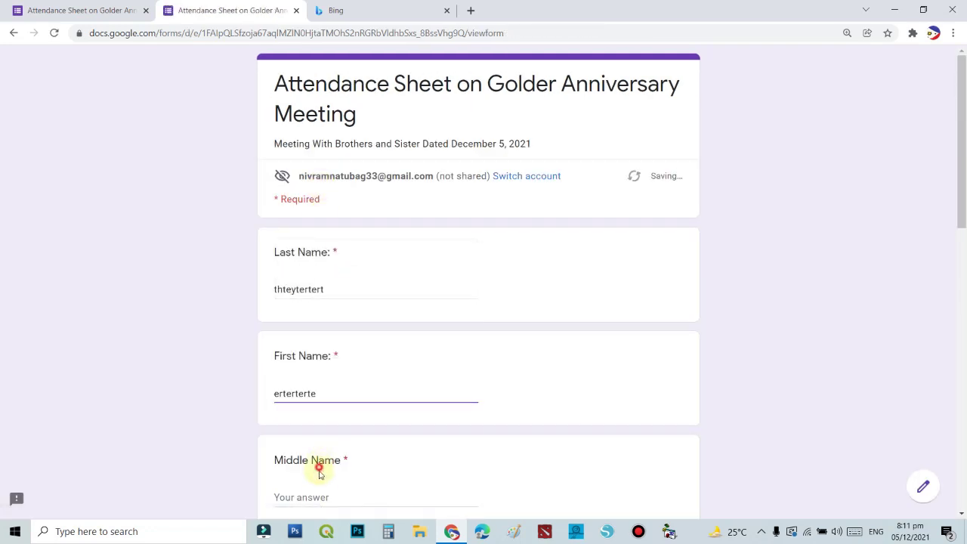
{"action": "left_click", "coordinate": [315, 492]}
{"action": "type", "text": "ertetert"}
Answer Gender Male, Region R10, Province Camiguin and occupation Employed.
{"action": "scroll", "coordinate": [371, 442], "scroll_direction": "down", "scroll_amount": 4}
{"action": "left_click", "coordinate": [300, 386]}
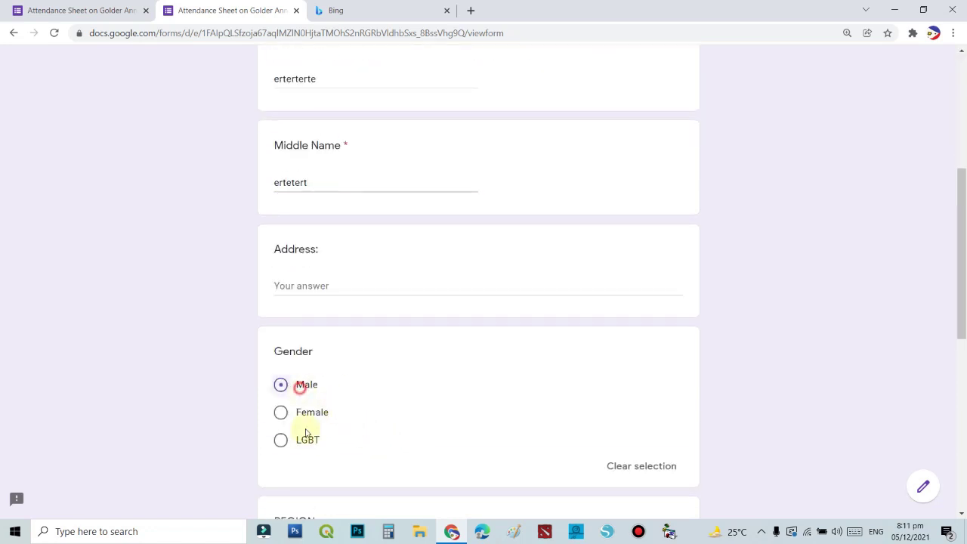
{"action": "scroll", "coordinate": [306, 435], "scroll_direction": "down", "scroll_amount": 3}
{"action": "left_click", "coordinate": [302, 329]}
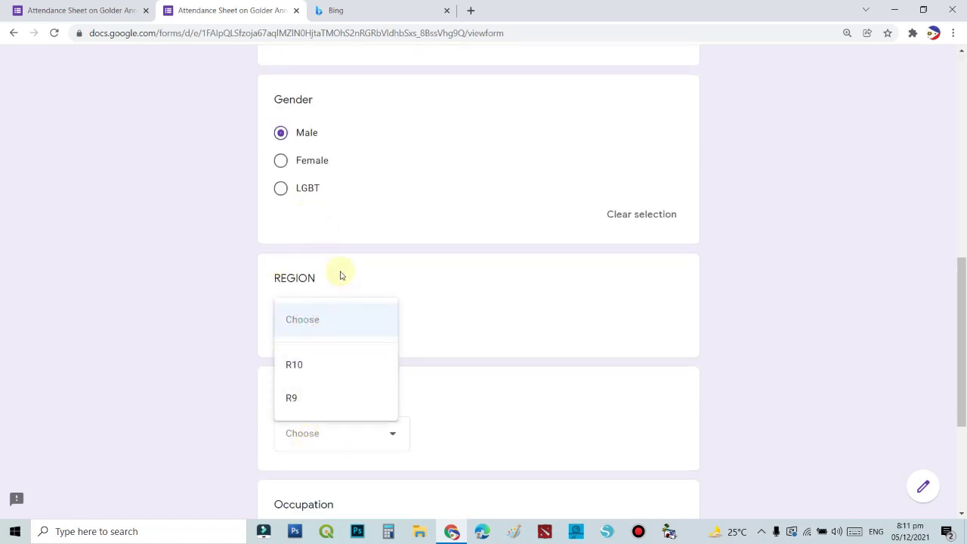
{"action": "left_click", "coordinate": [312, 373]}
{"action": "scroll", "coordinate": [470, 390], "scroll_direction": "down", "scroll_amount": 2}
{"action": "left_click", "coordinate": [347, 310]}
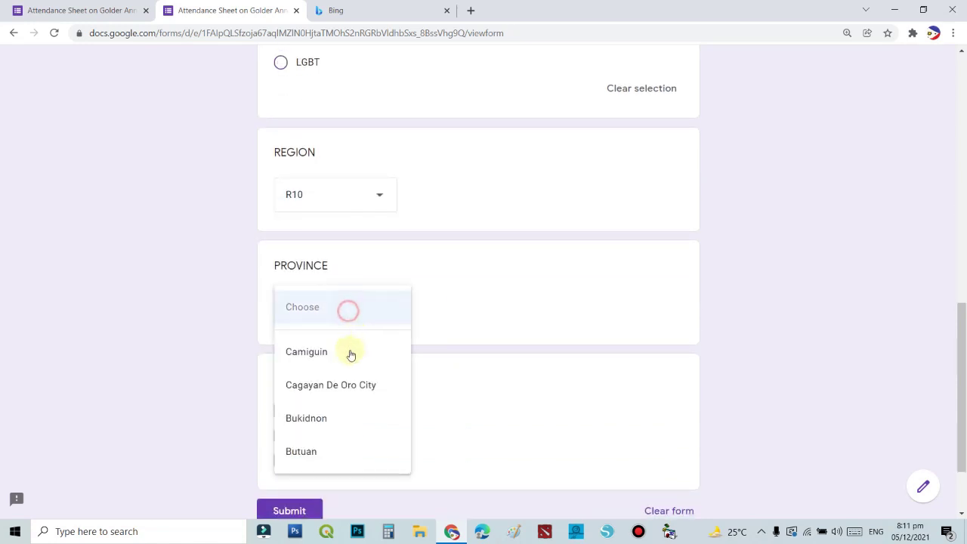
{"action": "left_click", "coordinate": [321, 351]}
{"action": "scroll", "coordinate": [479, 418], "scroll_direction": "down", "scroll_amount": 2}
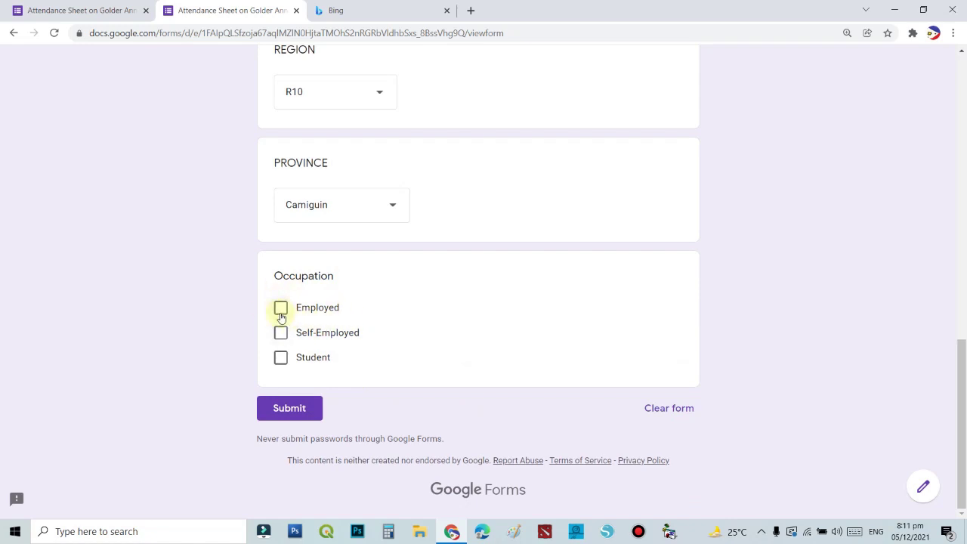
{"action": "left_click", "coordinate": [280, 307]}
Submit the third response and return to the form editor.
{"action": "scroll", "coordinate": [460, 336], "scroll_direction": "up", "scroll_amount": 10}
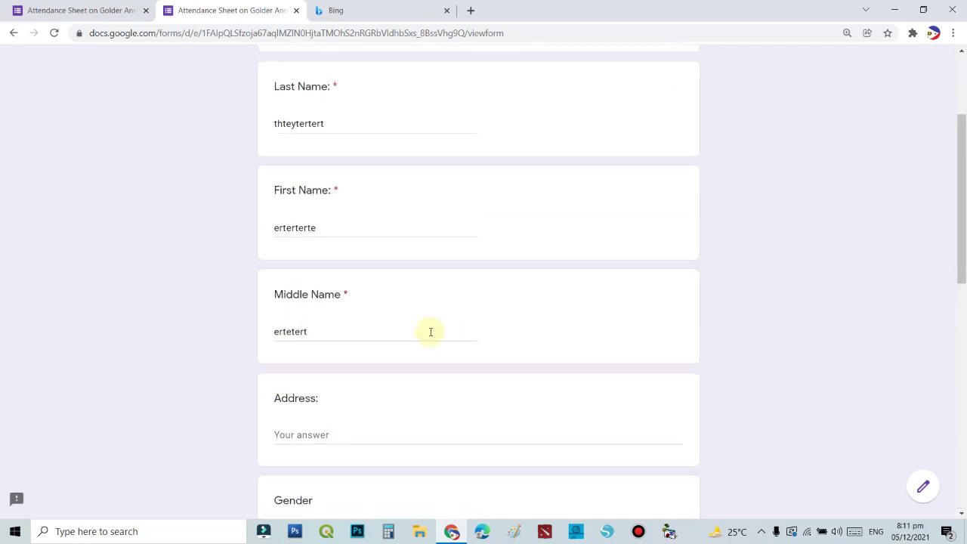
{"action": "scroll", "coordinate": [330, 143], "scroll_direction": "up", "scroll_amount": 2}
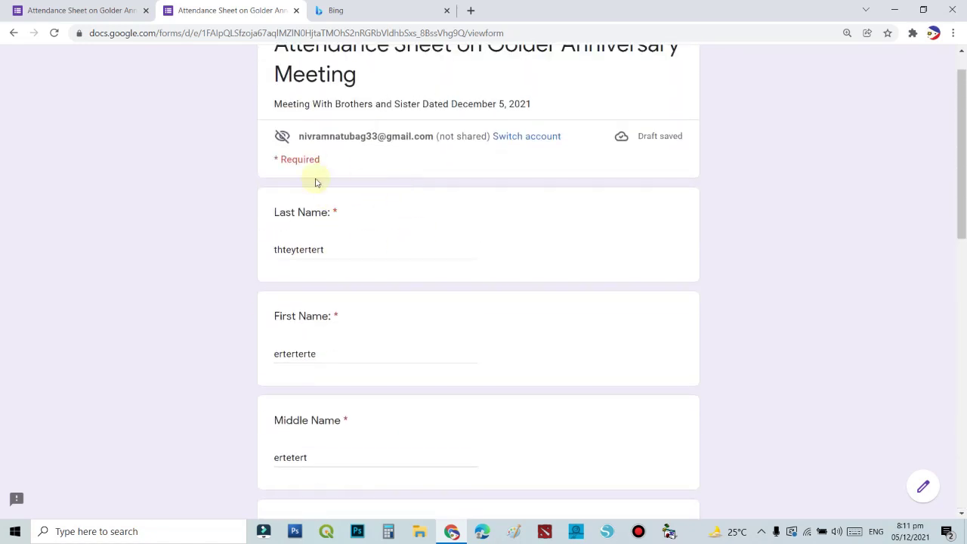
{"action": "scroll", "coordinate": [540, 317], "scroll_direction": "down", "scroll_amount": 10}
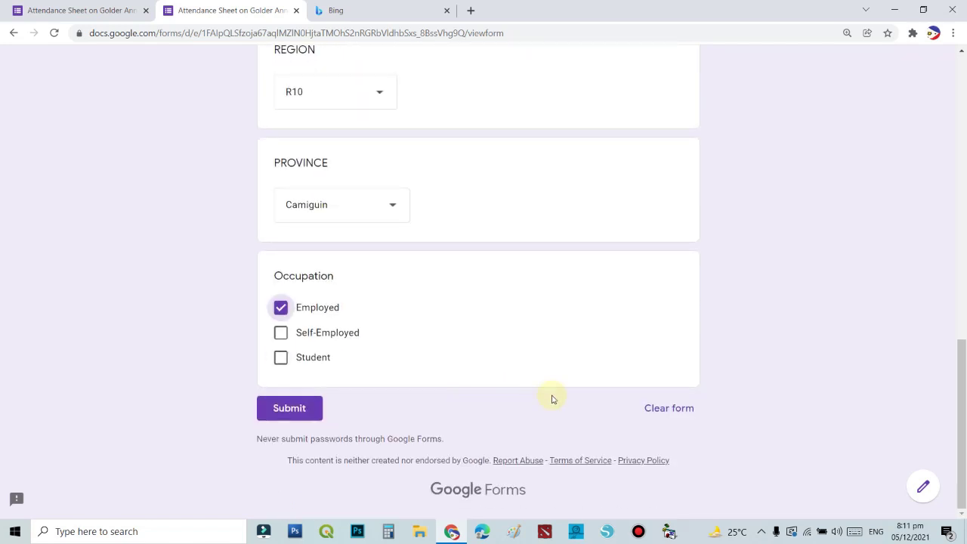
{"action": "left_click", "coordinate": [308, 414]}
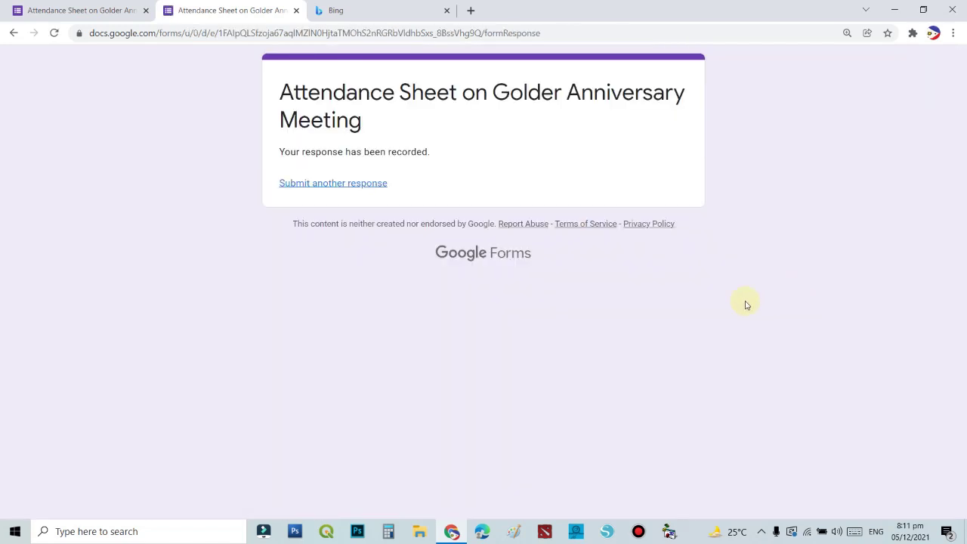
{"action": "left_click", "coordinate": [64, 10]}
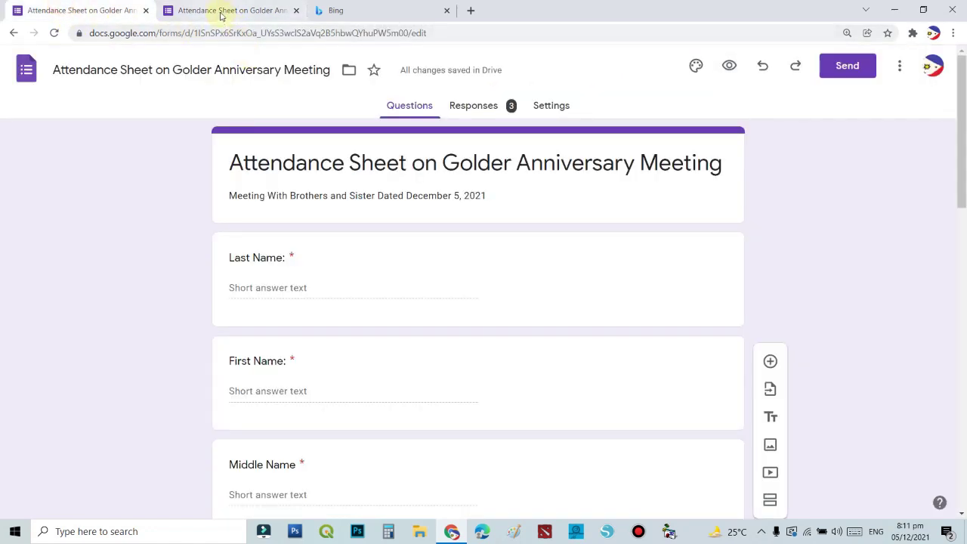
Close the confirmation page and view the Responses summary with 3 responses.
{"action": "left_click", "coordinate": [255, 11]}
{"action": "left_click", "coordinate": [296, 10]}
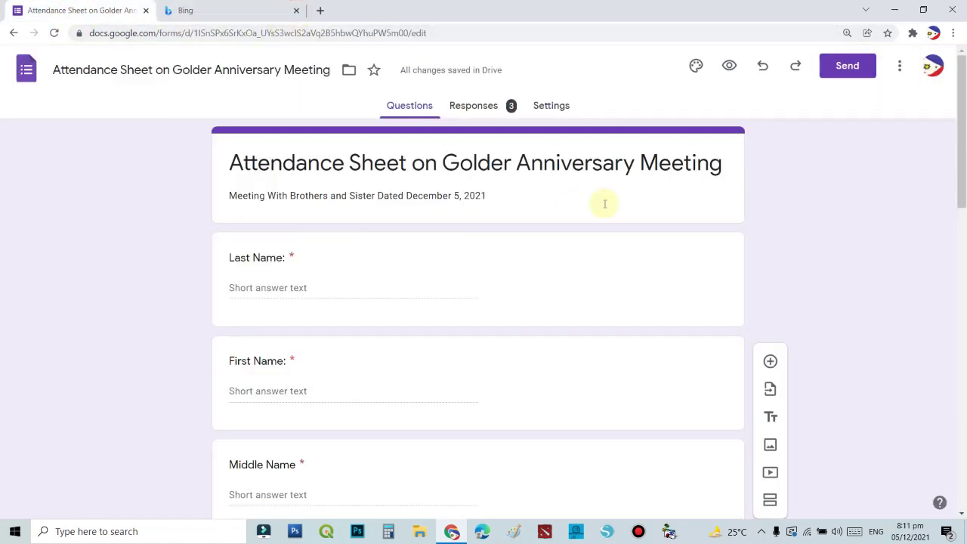
{"action": "scroll", "coordinate": [351, 291], "scroll_direction": "down", "scroll_amount": 3}
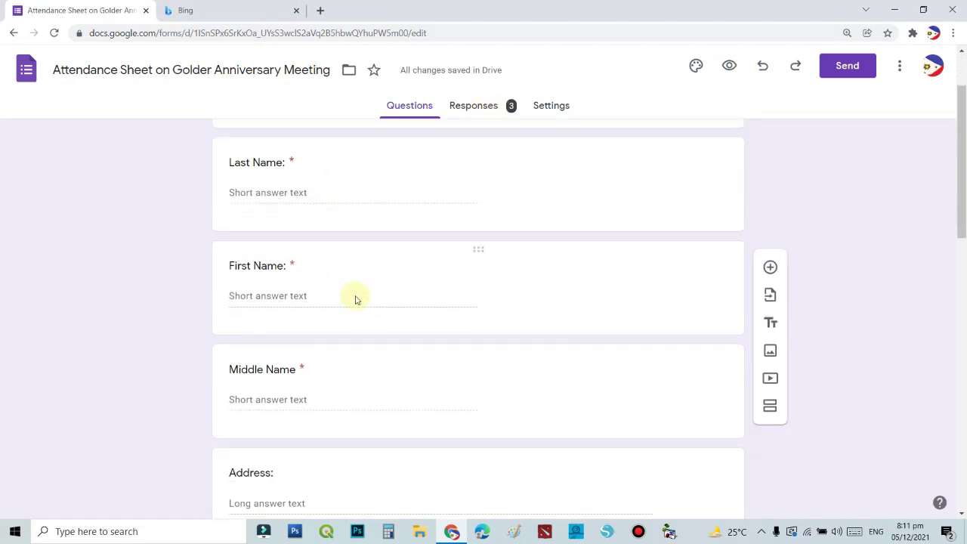
{"action": "scroll", "coordinate": [492, 297], "scroll_direction": "up", "scroll_amount": 2}
{"action": "scroll", "coordinate": [494, 295], "scroll_direction": "up", "scroll_amount": 1}
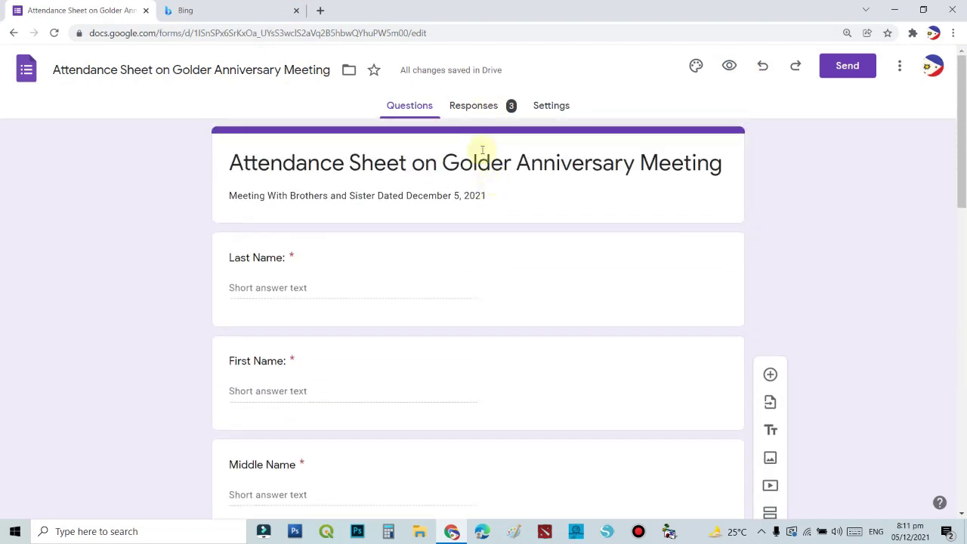
{"action": "left_click", "coordinate": [478, 110]}
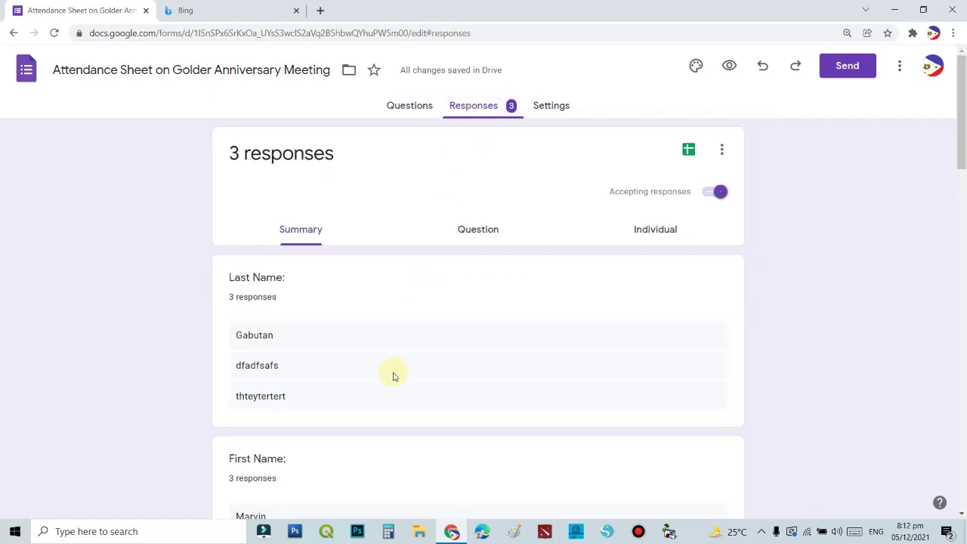
Create a new linked responses spreadsheet in Google Sheets from the 3 responses.
{"action": "scroll", "coordinate": [410, 350], "scroll_direction": "down", "scroll_amount": 7}
{"action": "scroll", "coordinate": [446, 383], "scroll_direction": "up", "scroll_amount": 7}
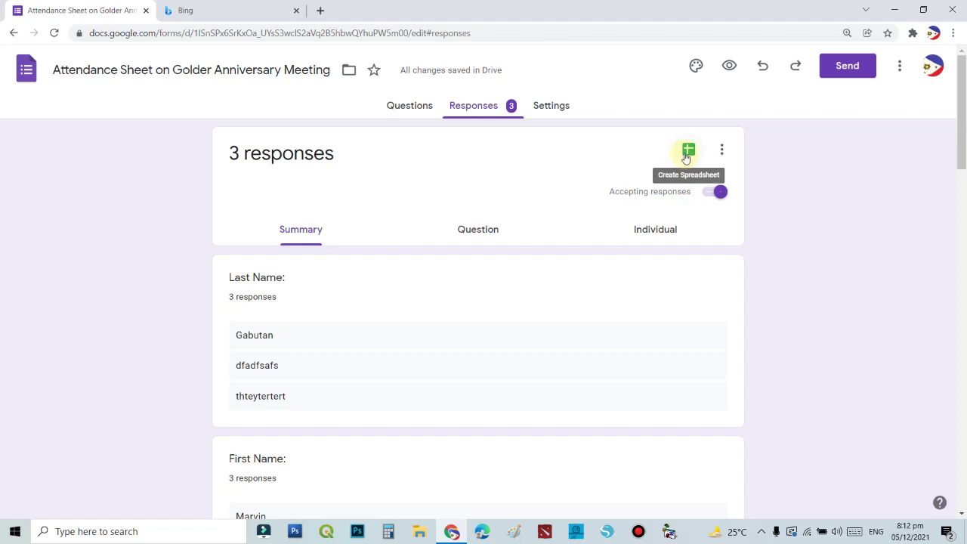
{"action": "left_click", "coordinate": [686, 156]}
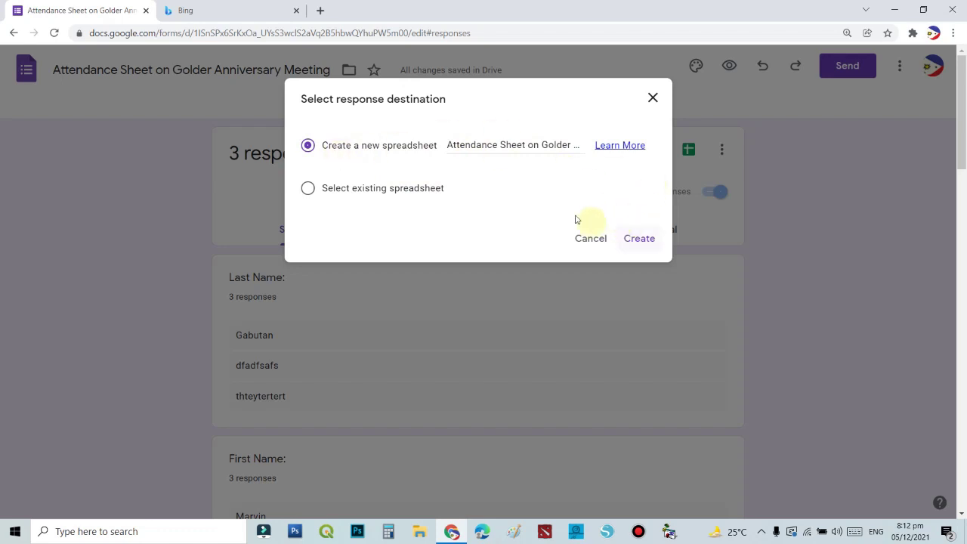
{"action": "left_click", "coordinate": [635, 240]}
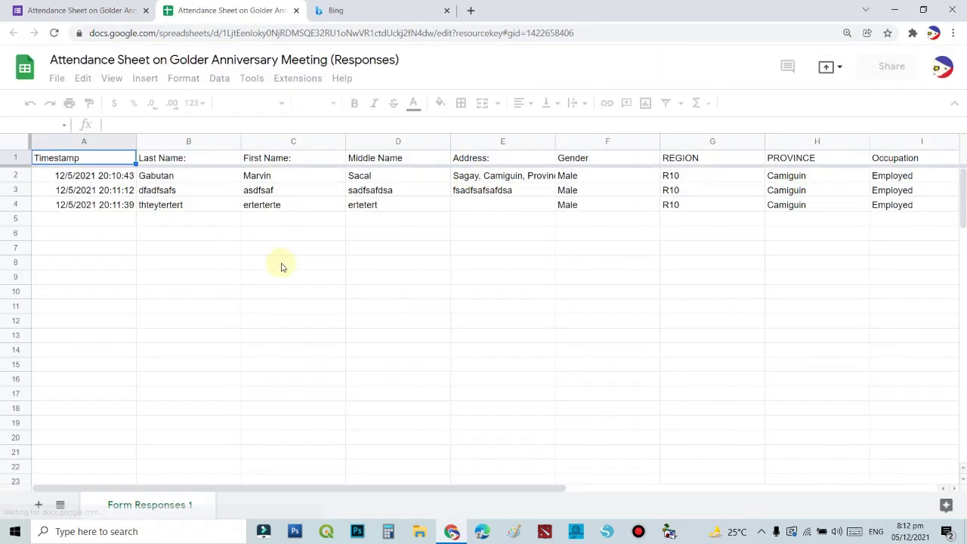
Download the responses sheet as Microsoft Excel (.xlsx) via File > Download and open it.
{"action": "left_click", "coordinate": [431, 234]}
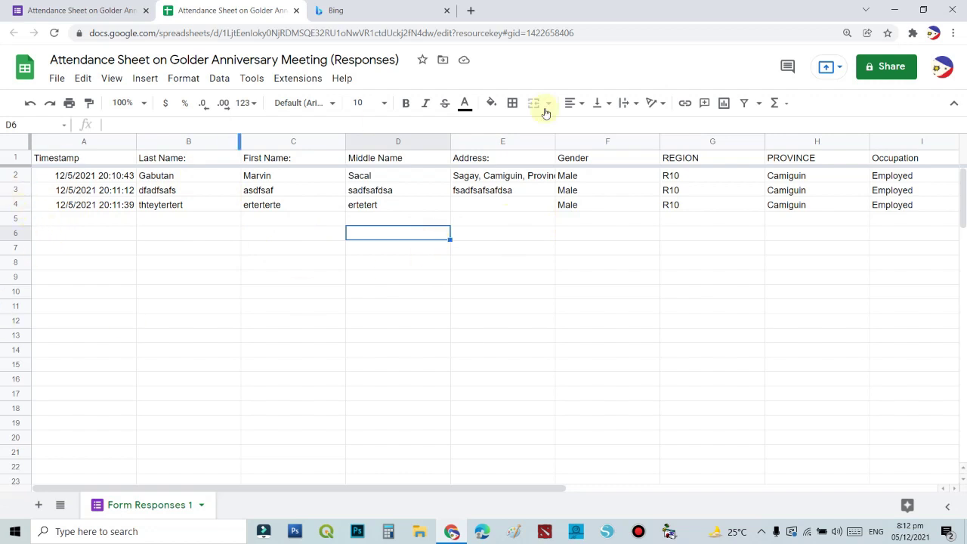
{"action": "left_click", "coordinate": [64, 82]}
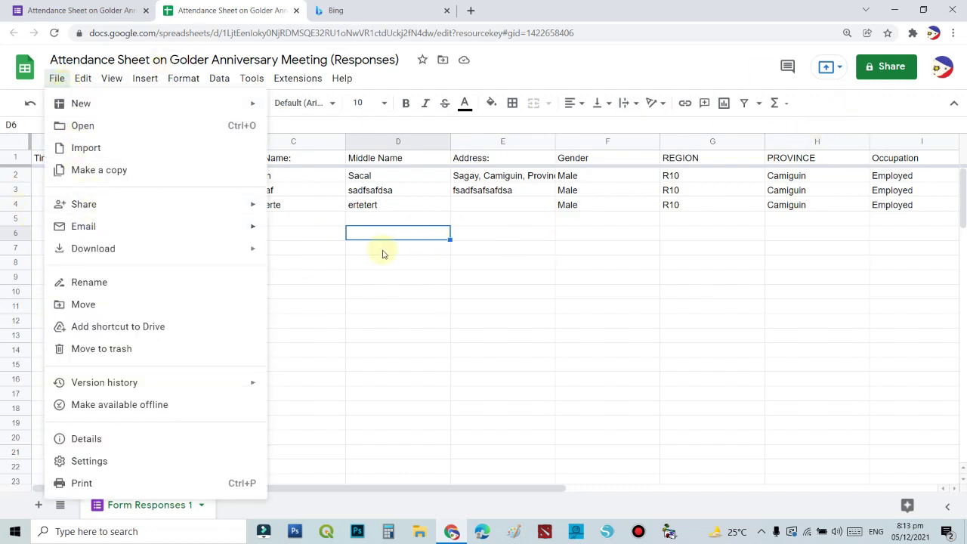
{"action": "left_click", "coordinate": [348, 294]}
{"action": "left_click", "coordinate": [57, 79]}
{"action": "left_click", "coordinate": [104, 249]}
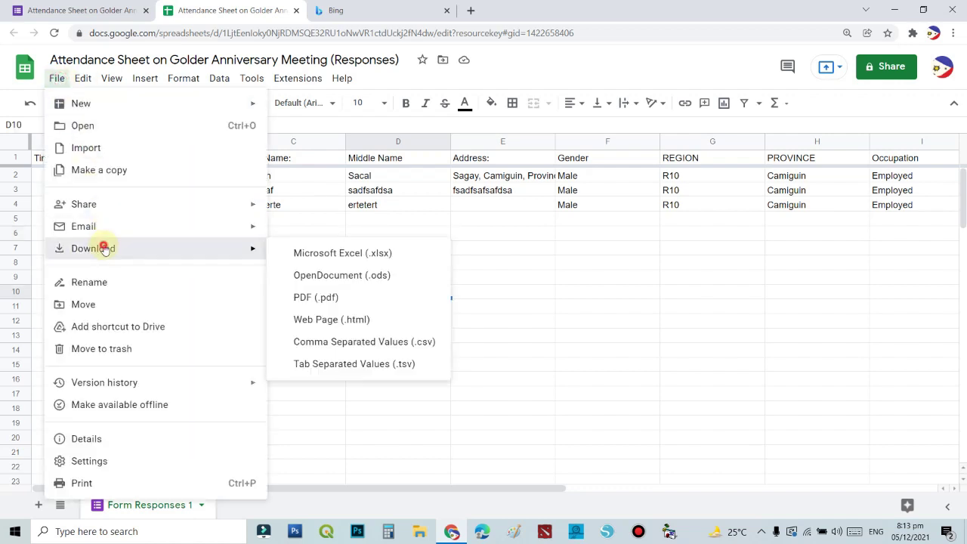
{"action": "left_click", "coordinate": [378, 257]}
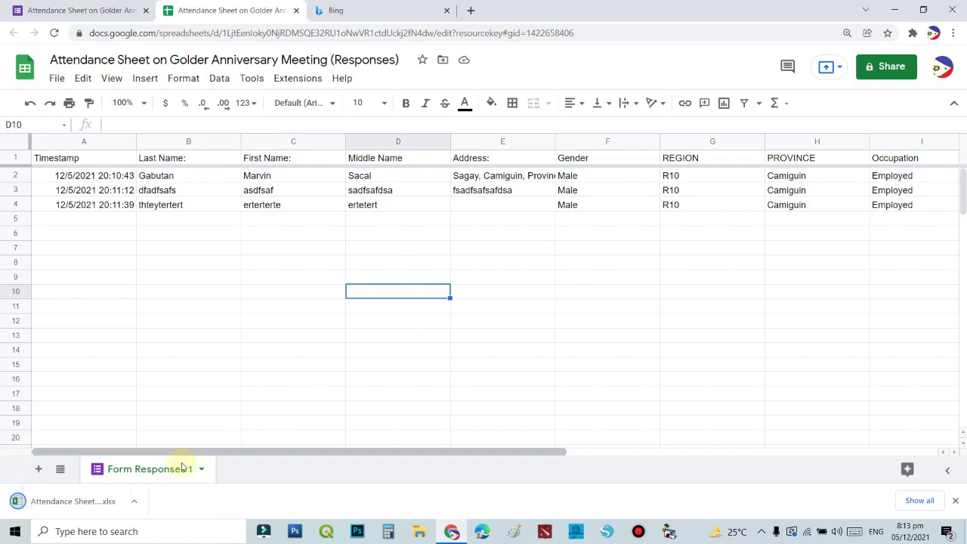
{"action": "left_click", "coordinate": [86, 501]}
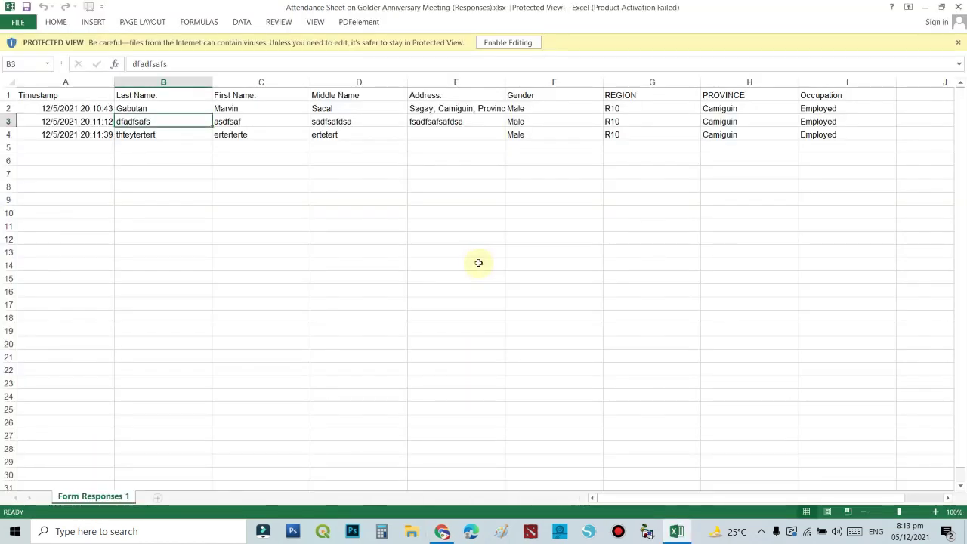
Dismiss the Activation Wizard and enable editing on the downloaded responses workbook.
{"action": "left_click", "coordinate": [501, 43]}
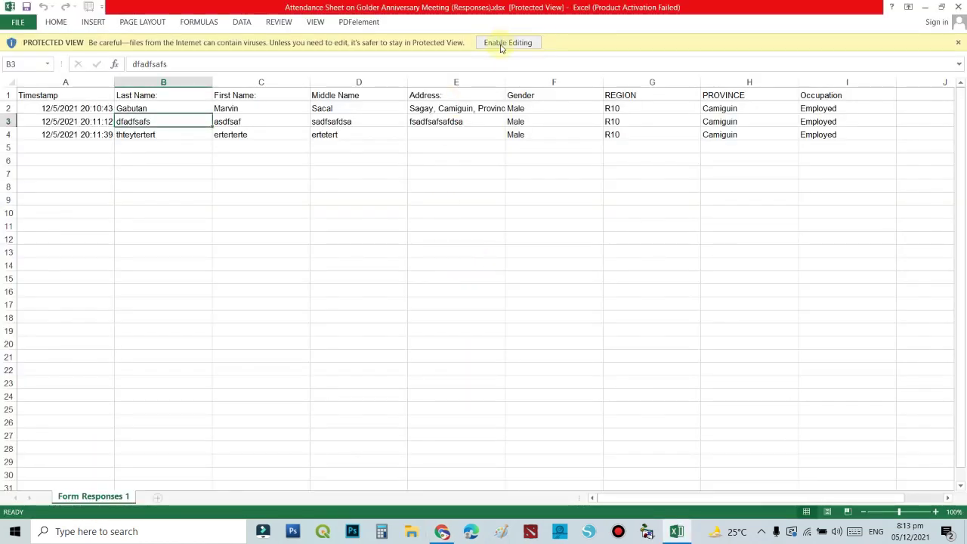
{"action": "left_click", "coordinate": [612, 389]}
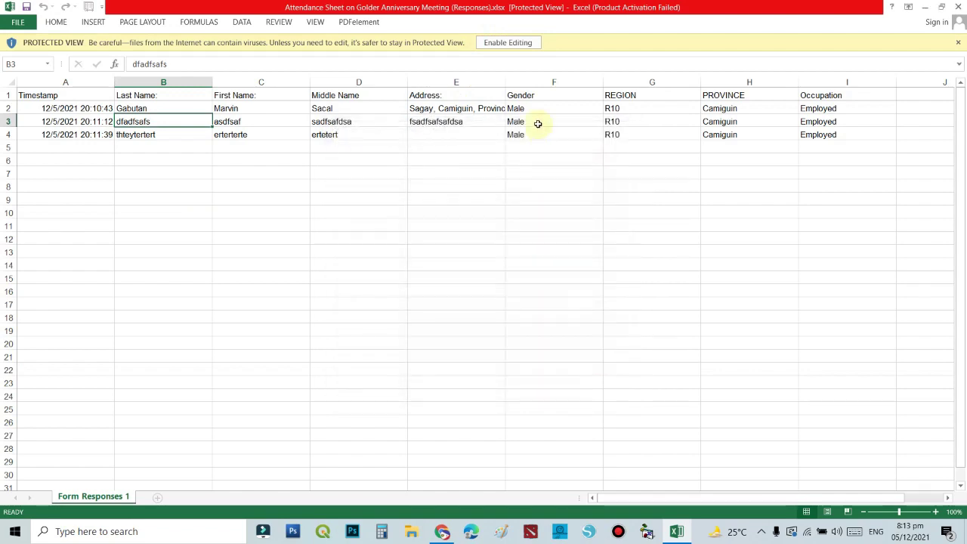
{"action": "left_click", "coordinate": [508, 42]}
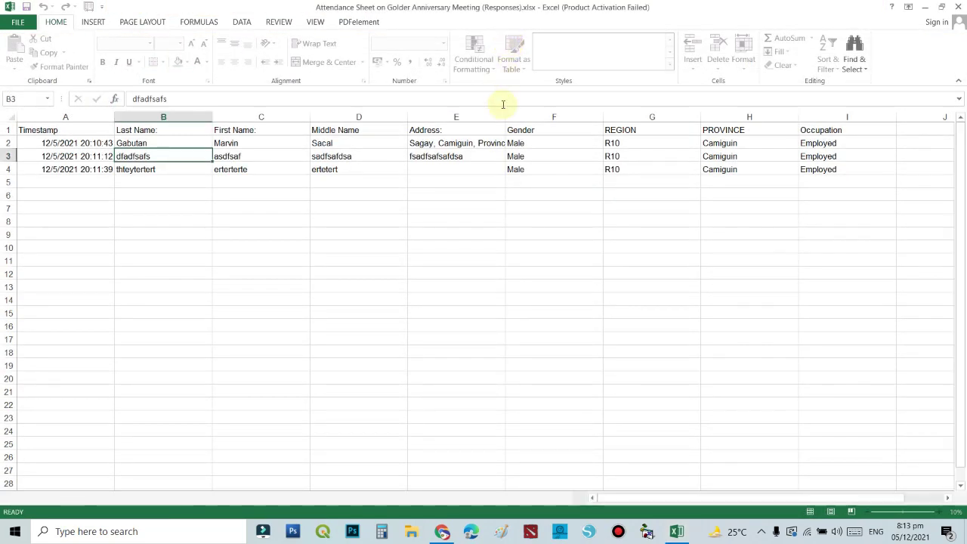
{"action": "left_click", "coordinate": [514, 227]}
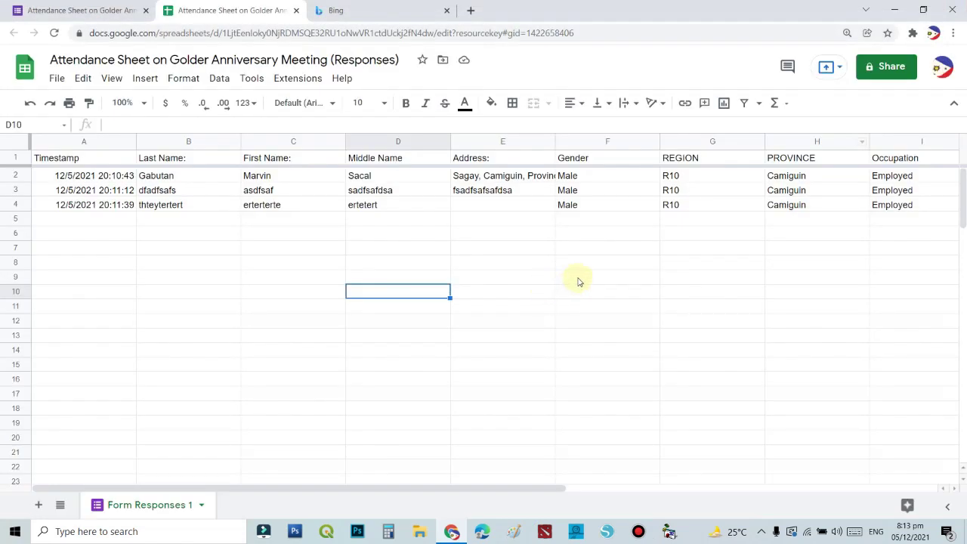
{"action": "left_click", "coordinate": [578, 282]}
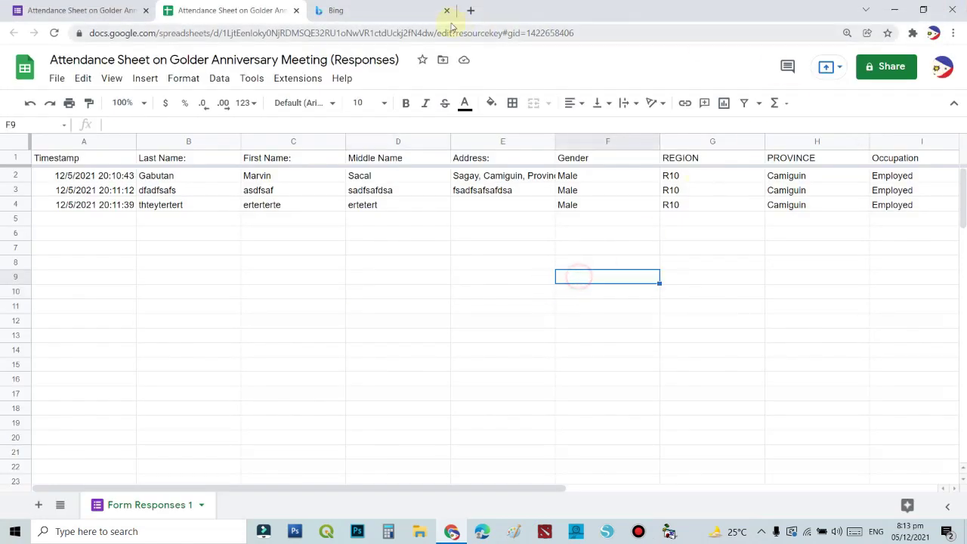
Close the Sheets and Form tabs and open a Google search page.
{"action": "left_click", "coordinate": [296, 11]}
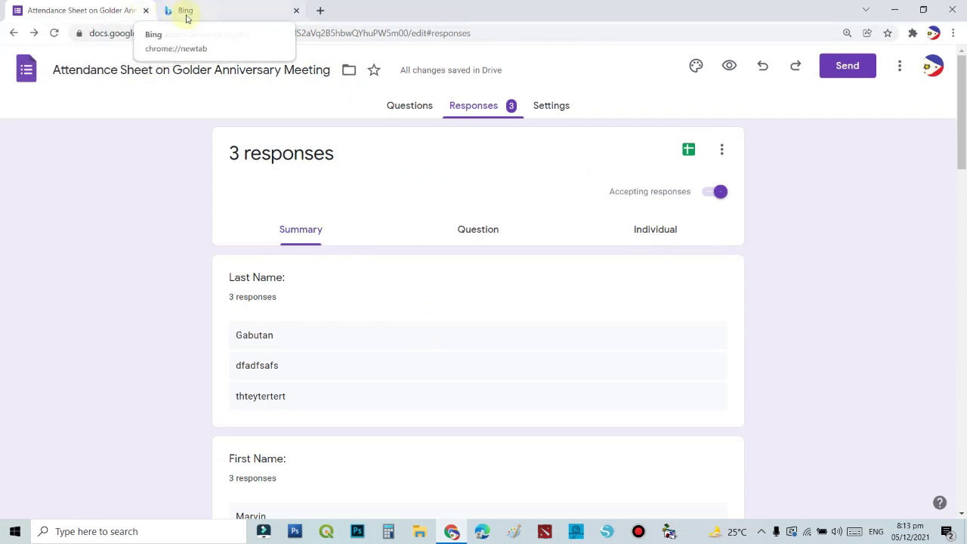
{"action": "left_click", "coordinate": [146, 12]}
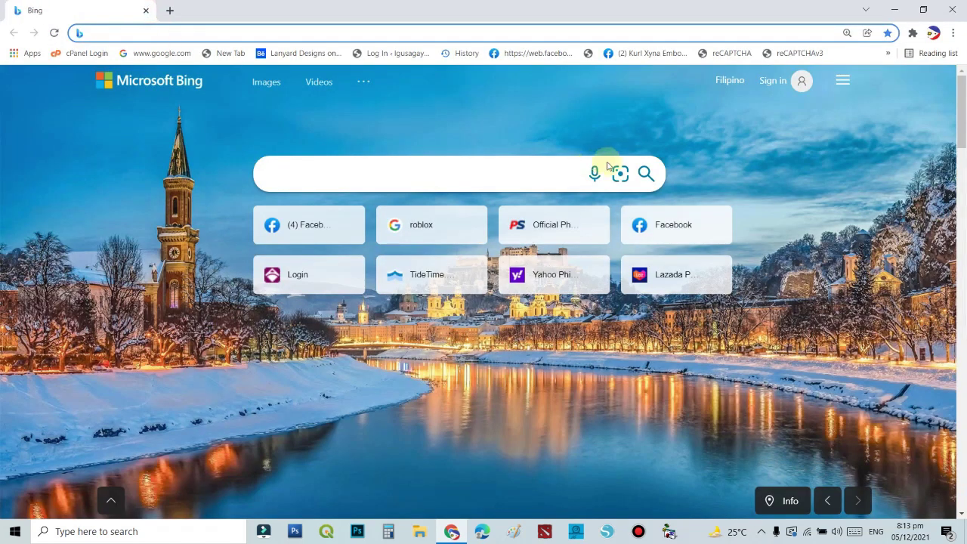
{"action": "left_click", "coordinate": [392, 221]}
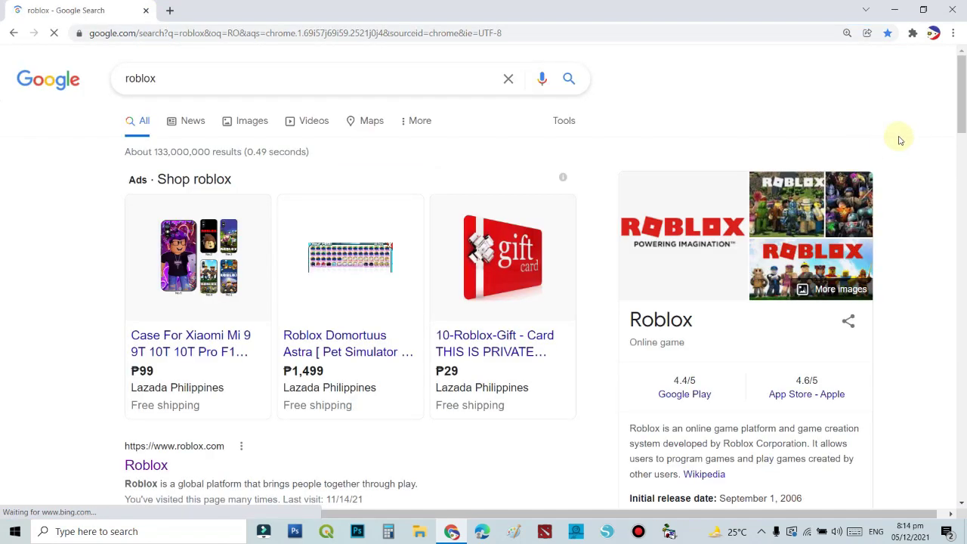
Launch Google Forms from the Google apps grid.
{"action": "left_click", "coordinate": [892, 80]}
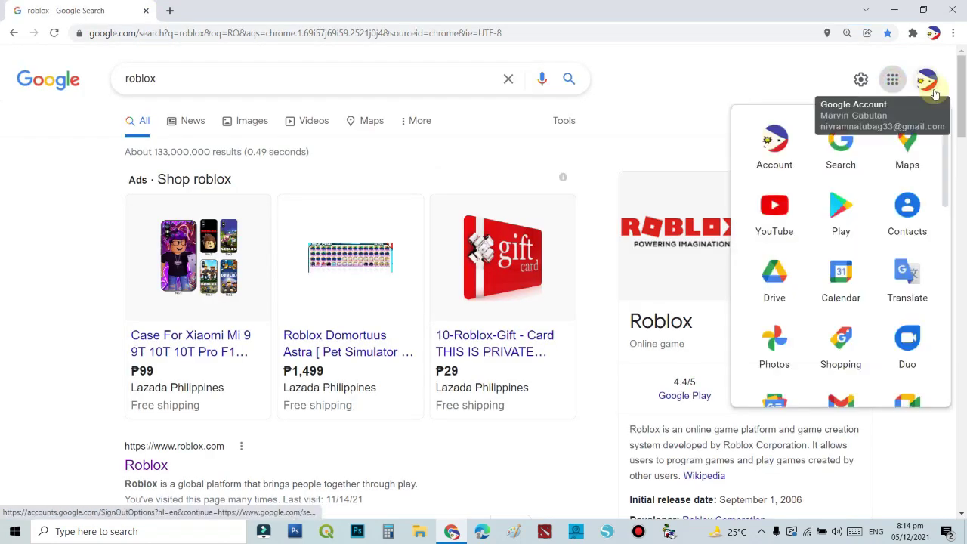
{"action": "left_click", "coordinate": [928, 81]}
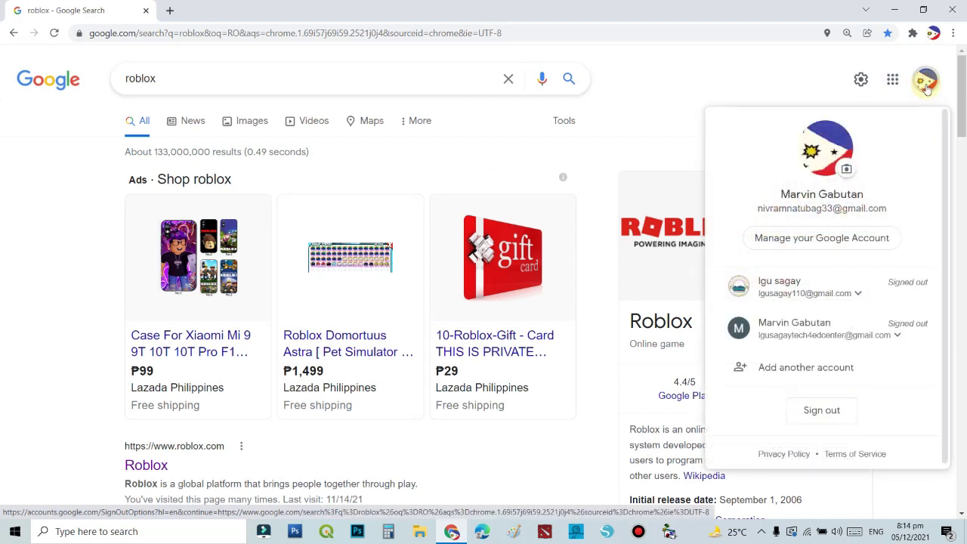
{"action": "left_click", "coordinate": [893, 81]}
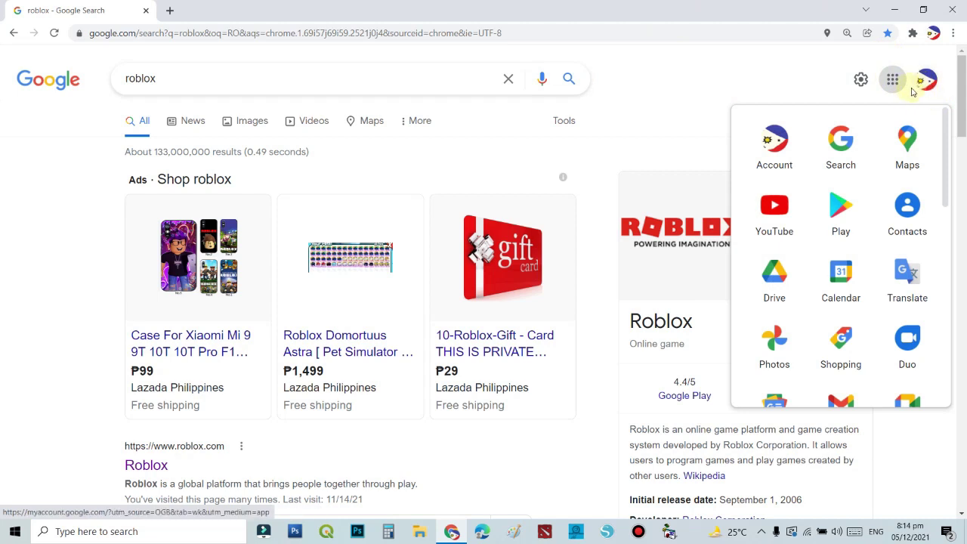
{"action": "scroll", "coordinate": [878, 258], "scroll_direction": "down", "scroll_amount": 1}
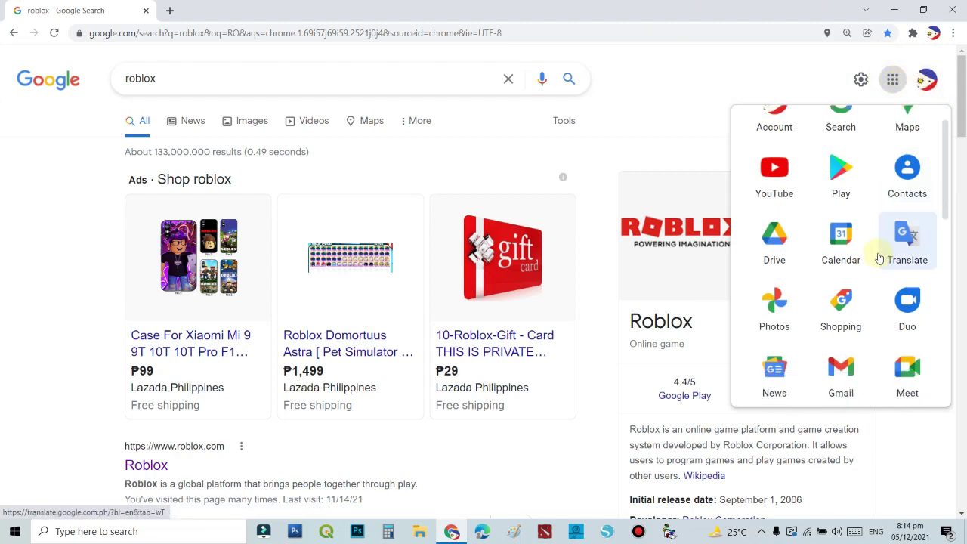
{"action": "scroll", "coordinate": [878, 258], "scroll_direction": "down", "scroll_amount": 7}
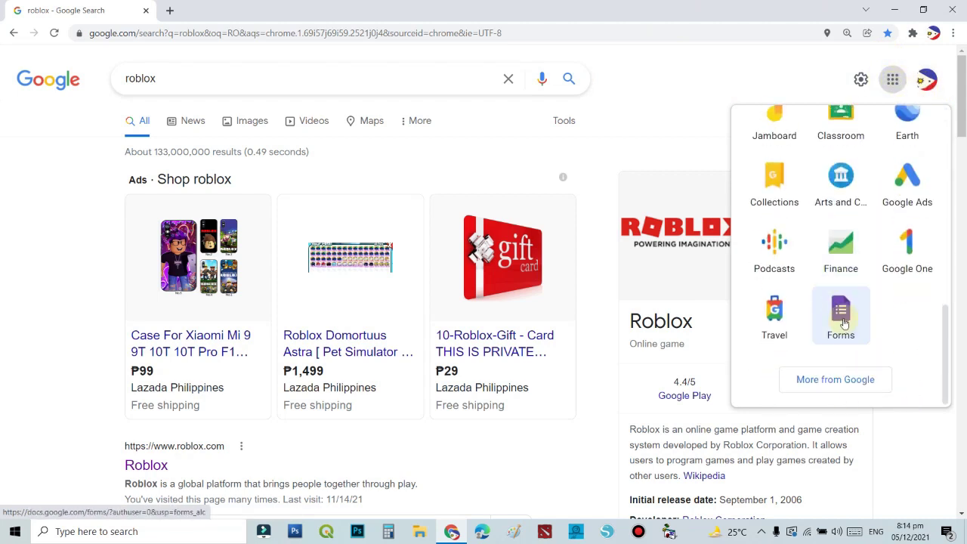
{"action": "left_click", "coordinate": [840, 317]}
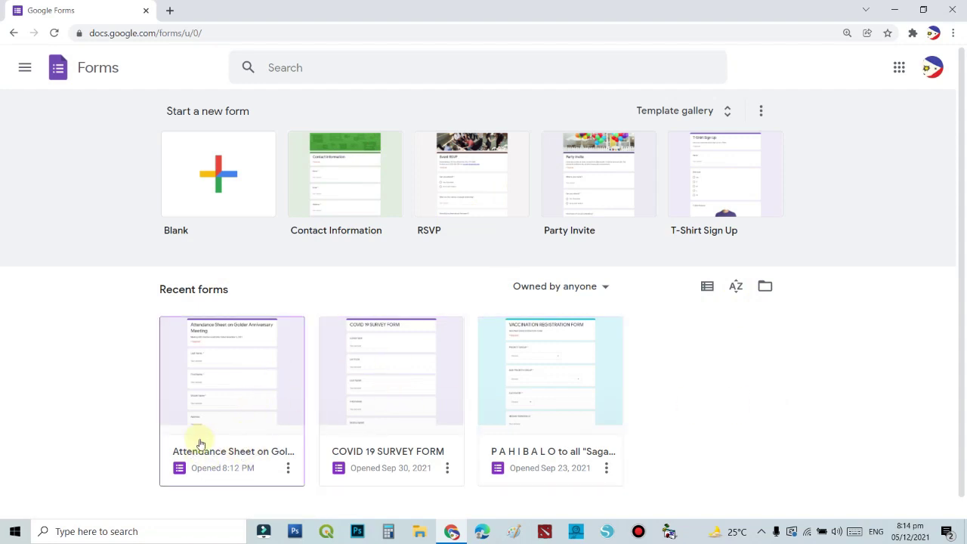
Open and then dismiss the options menu on the Attendance Sheet form card.
{"action": "scroll", "coordinate": [190, 369], "scroll_direction": "down", "scroll_amount": 1}
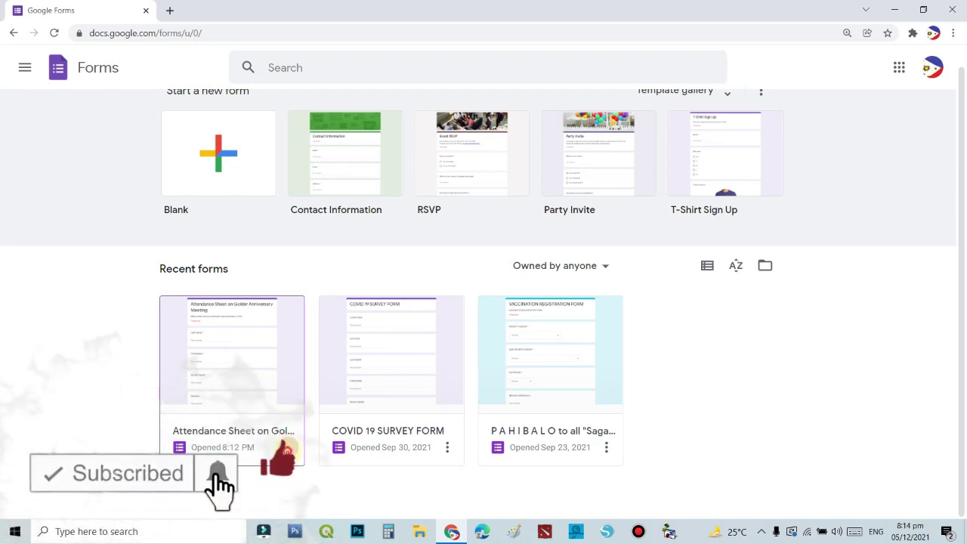
{"action": "left_click", "coordinate": [288, 447]}
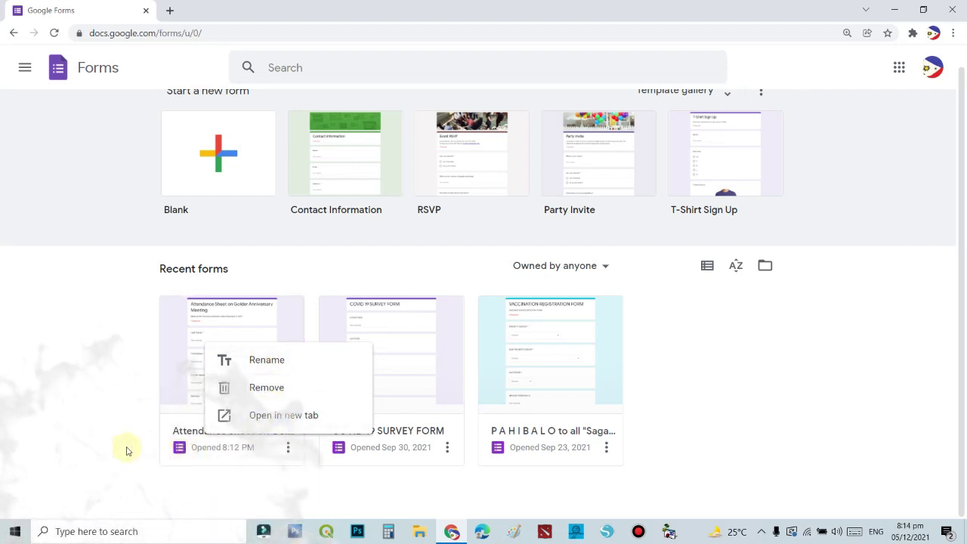
{"action": "left_click", "coordinate": [103, 436]}
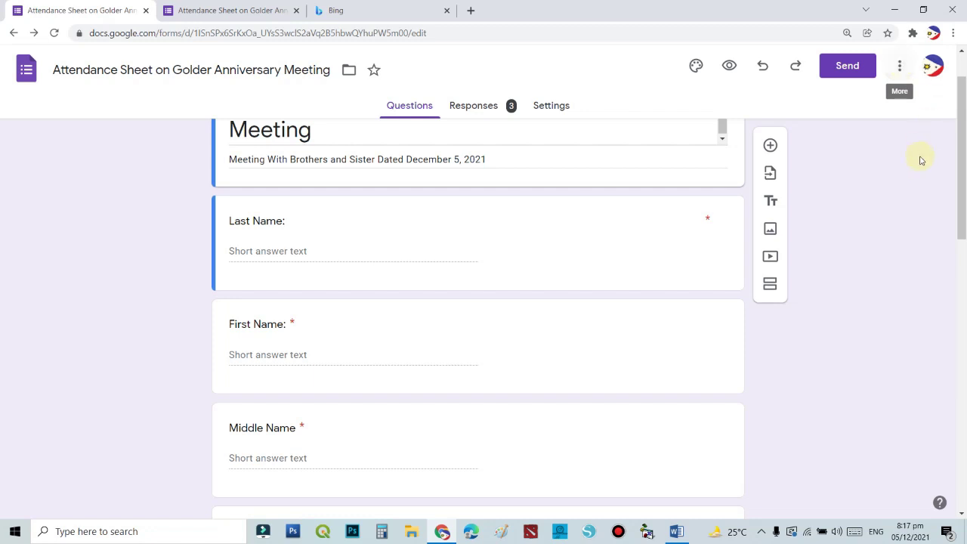
Open the form's pre-filled link page from the More options menu.
{"action": "left_click", "coordinate": [900, 68]}
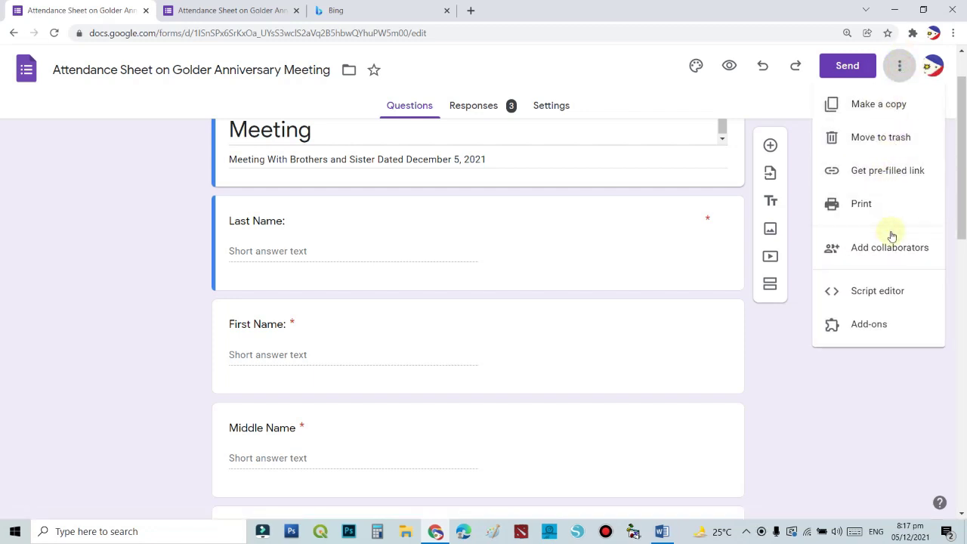
{"action": "left_click", "coordinate": [900, 176]}
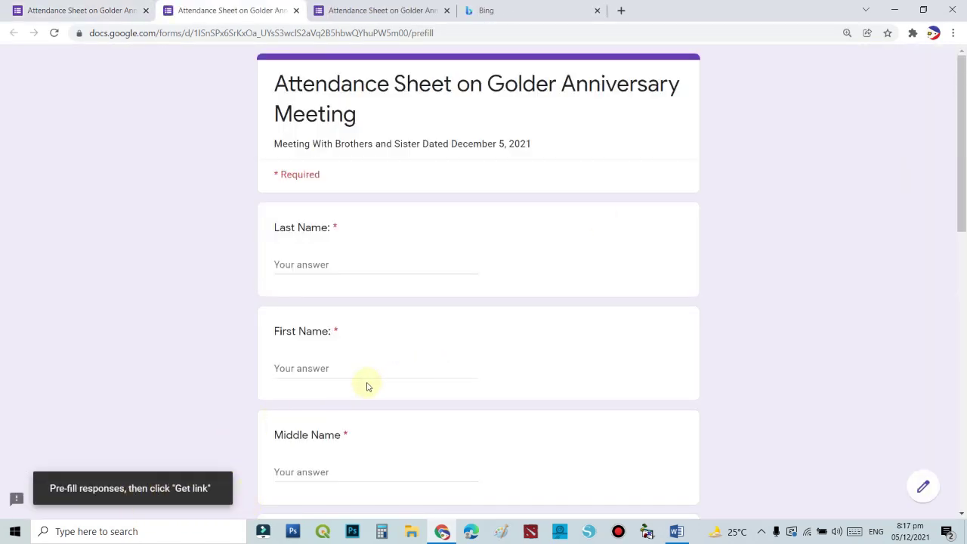
{"action": "scroll", "coordinate": [368, 386], "scroll_direction": "down", "scroll_amount": 2}
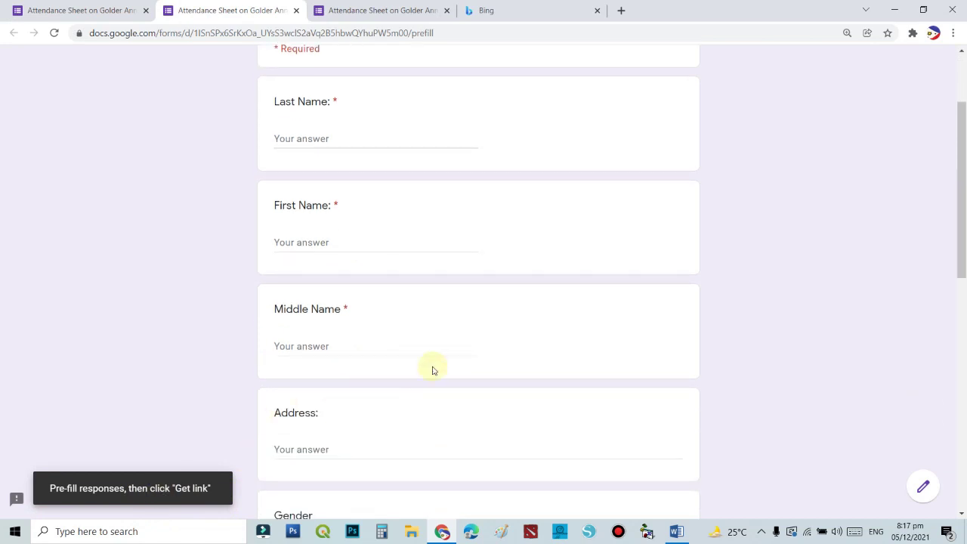
{"action": "scroll", "coordinate": [453, 366], "scroll_direction": "down", "scroll_amount": 8}
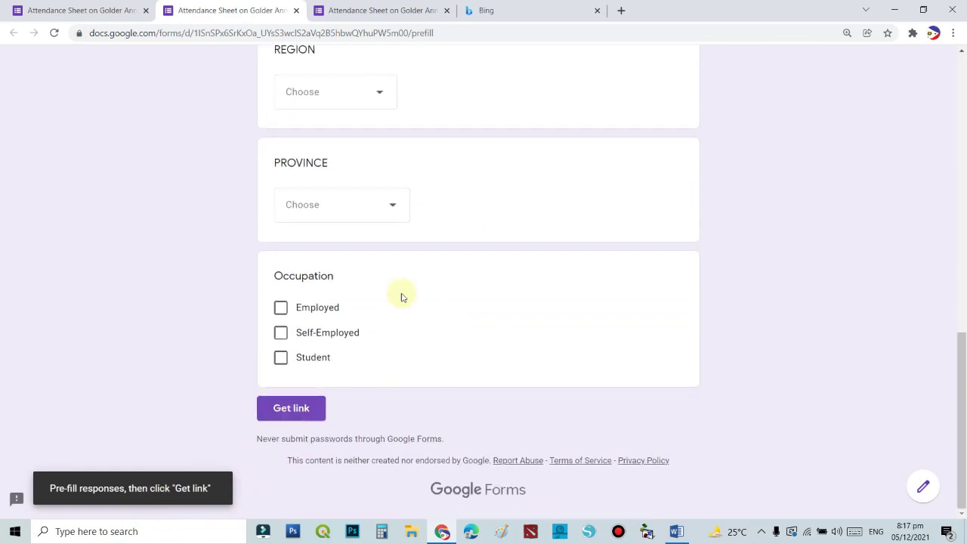
{"action": "scroll", "coordinate": [453, 272], "scroll_direction": "up", "scroll_amount": 5}
{"action": "scroll", "coordinate": [450, 284], "scroll_direction": "down", "scroll_amount": 5}
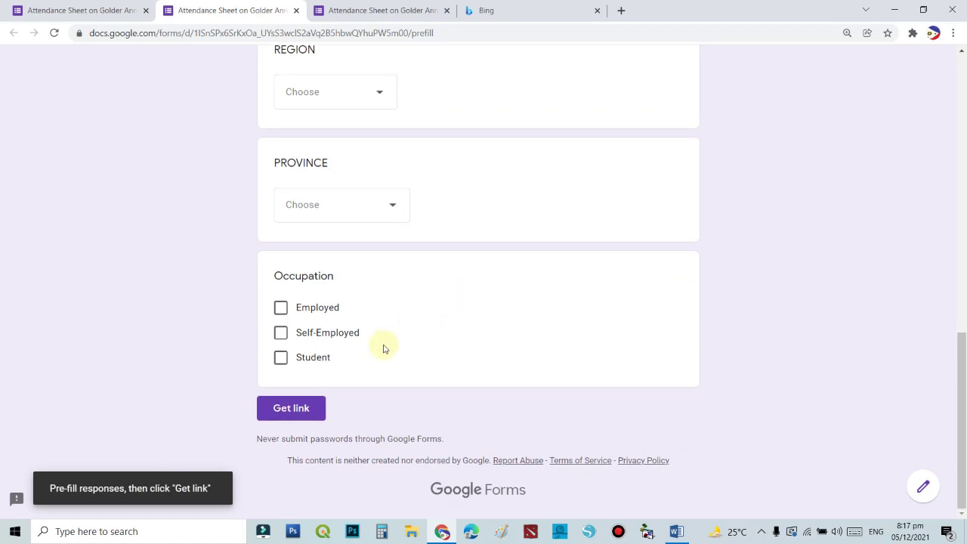
Generate and copy the form's shareable link, then open a new browser tab.
{"action": "left_click", "coordinate": [286, 412]}
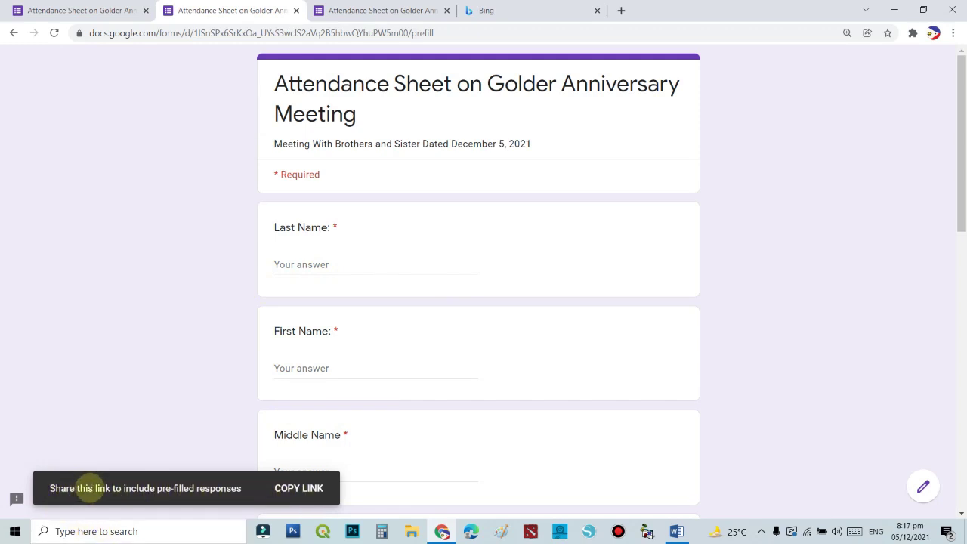
{"action": "left_click", "coordinate": [298, 488]}
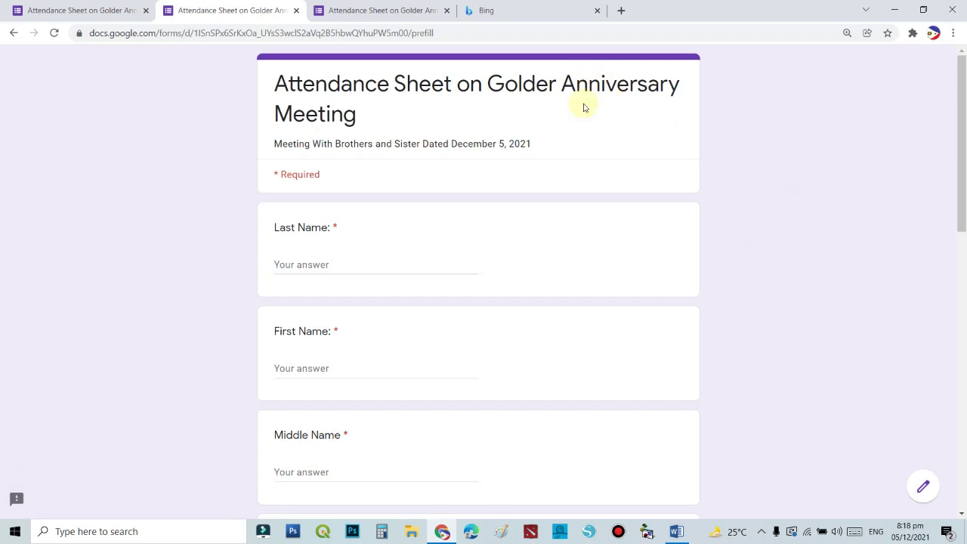
{"action": "left_click", "coordinate": [621, 12]}
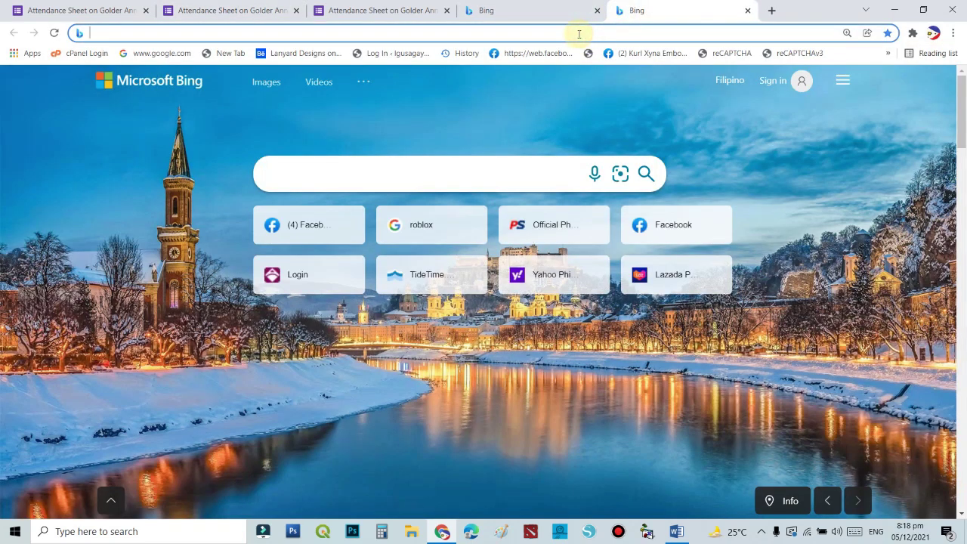
Verify the pasted link loads the live attendance form, then close that tab and switch to Word.
{"action": "key", "text": "ctrl+v"}
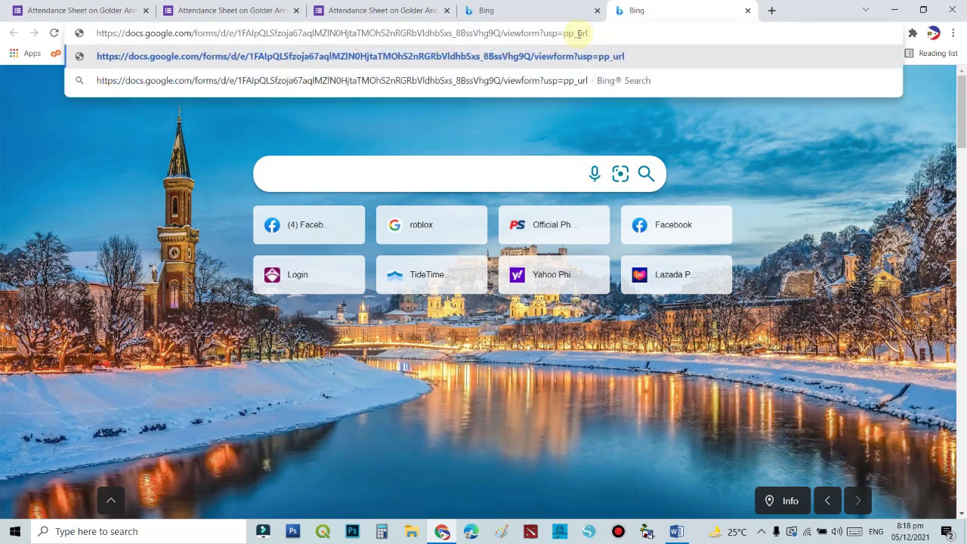
{"action": "key", "text": "Return"}
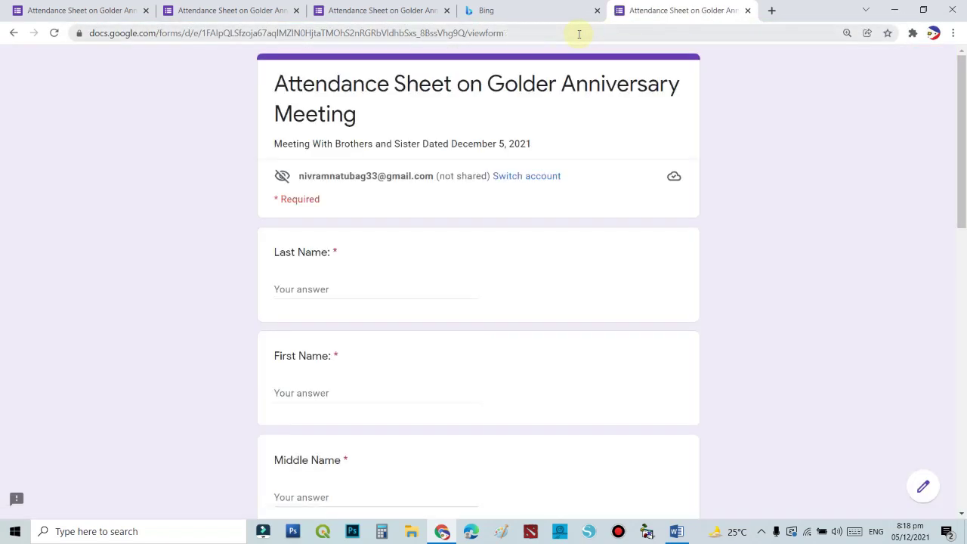
{"action": "scroll", "coordinate": [649, 212], "scroll_direction": "down", "scroll_amount": 7}
{"action": "scroll", "coordinate": [647, 207], "scroll_direction": "up", "scroll_amount": 7}
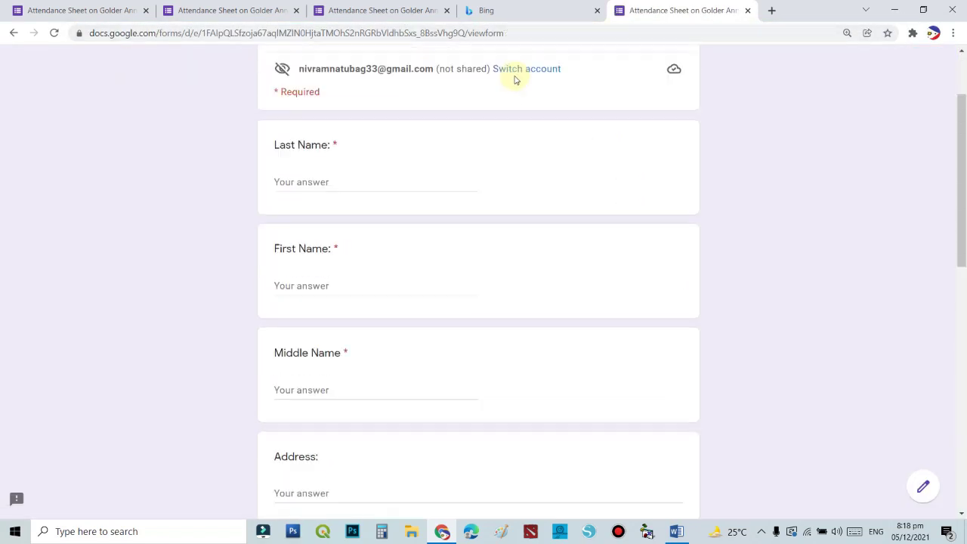
{"action": "left_click", "coordinate": [749, 11]}
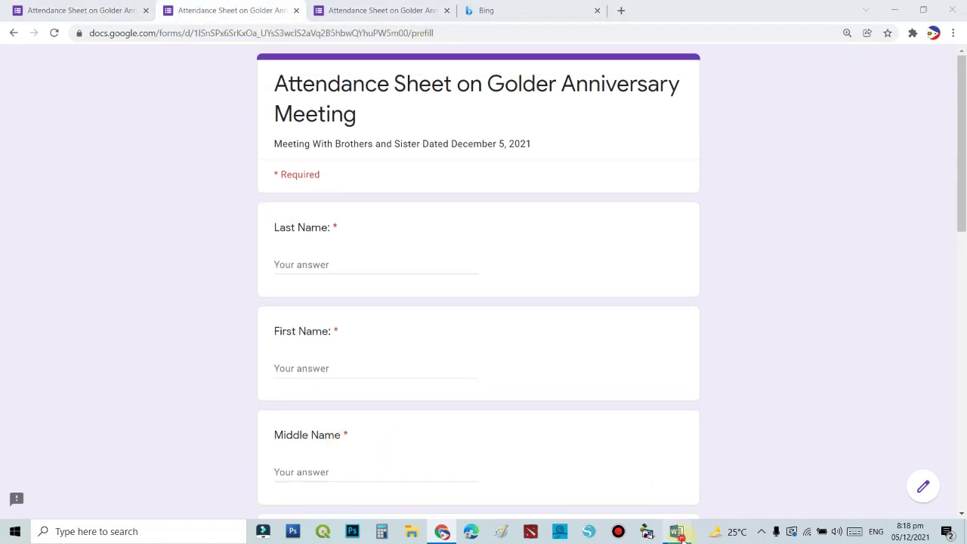
{"action": "left_click", "coordinate": [676, 530]}
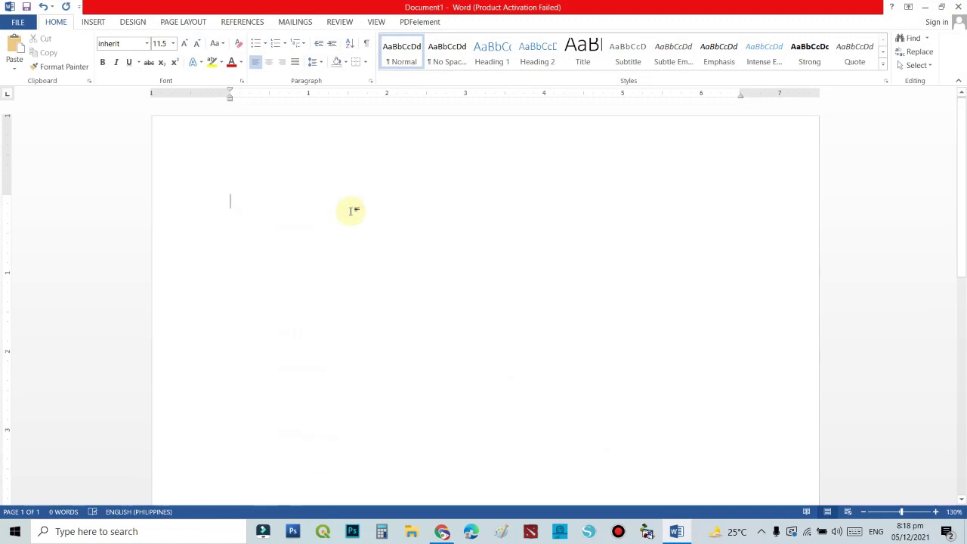
Paste the form's shareable link into the blank Word document, then minimize Word back to Chrome.
{"action": "key", "text": "ctrl+v"}
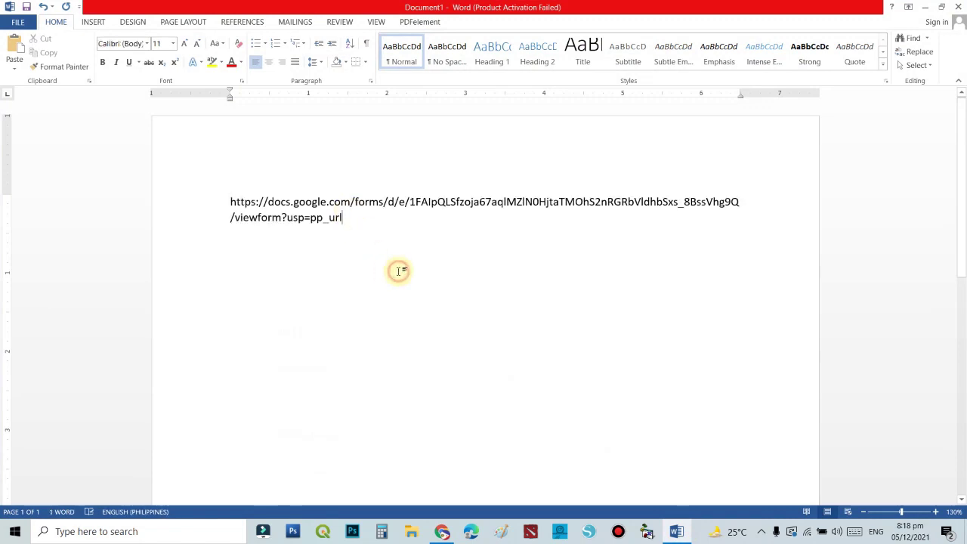
{"action": "left_click", "coordinate": [926, 11]}
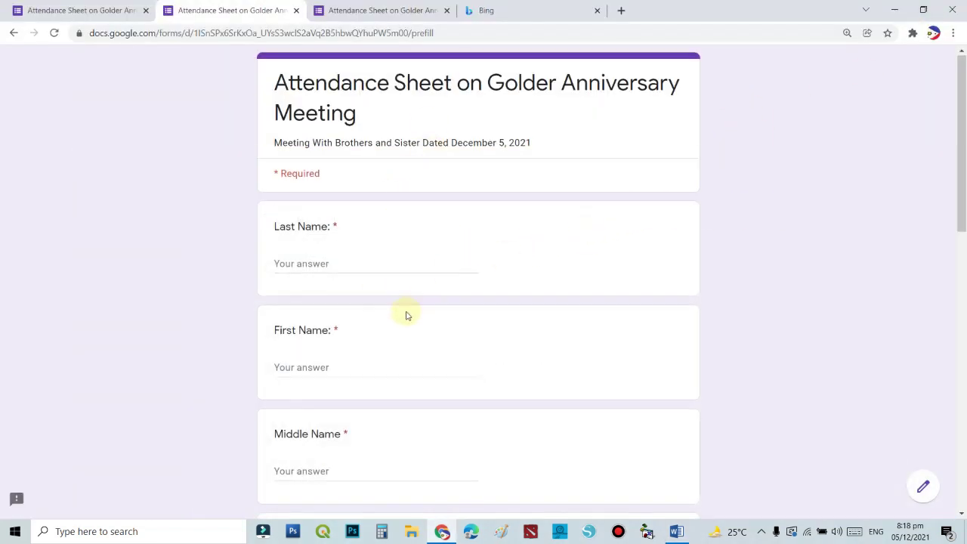
{"action": "scroll", "coordinate": [392, 378], "scroll_direction": "down", "scroll_amount": 2}
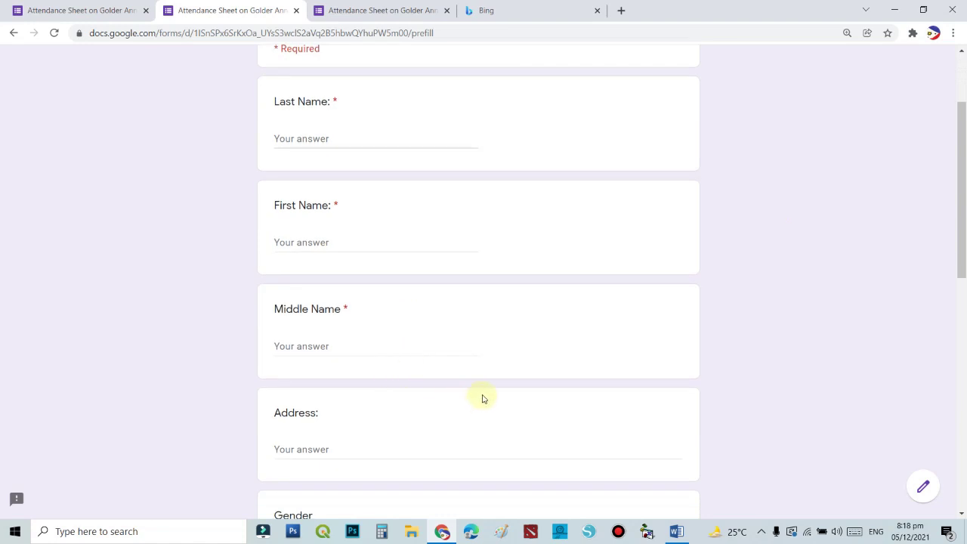